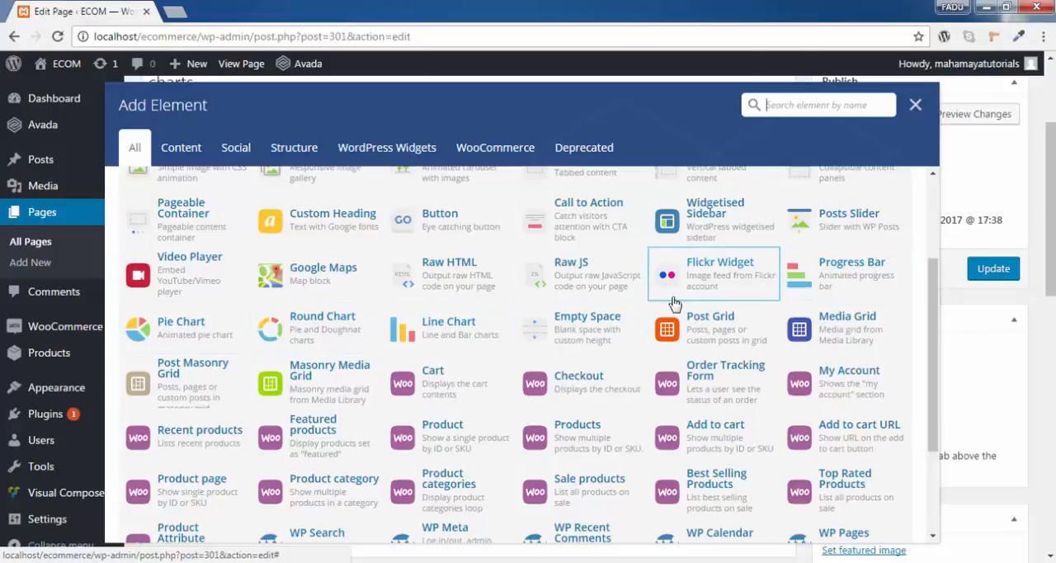
- Add a Progress Bar element to the charts page and enter "progress" as its widget title
click(861, 274)
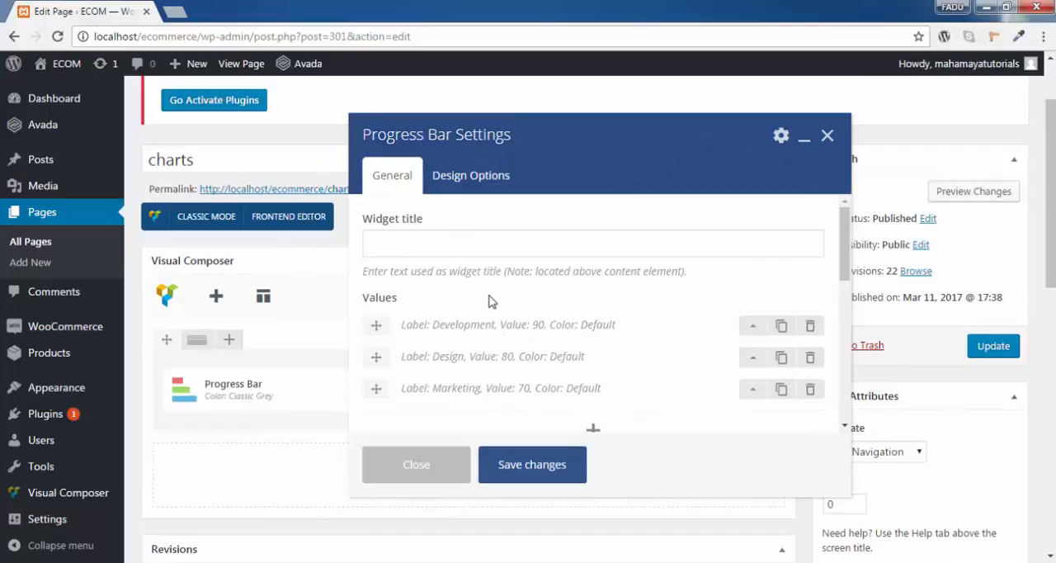
click(405, 247)
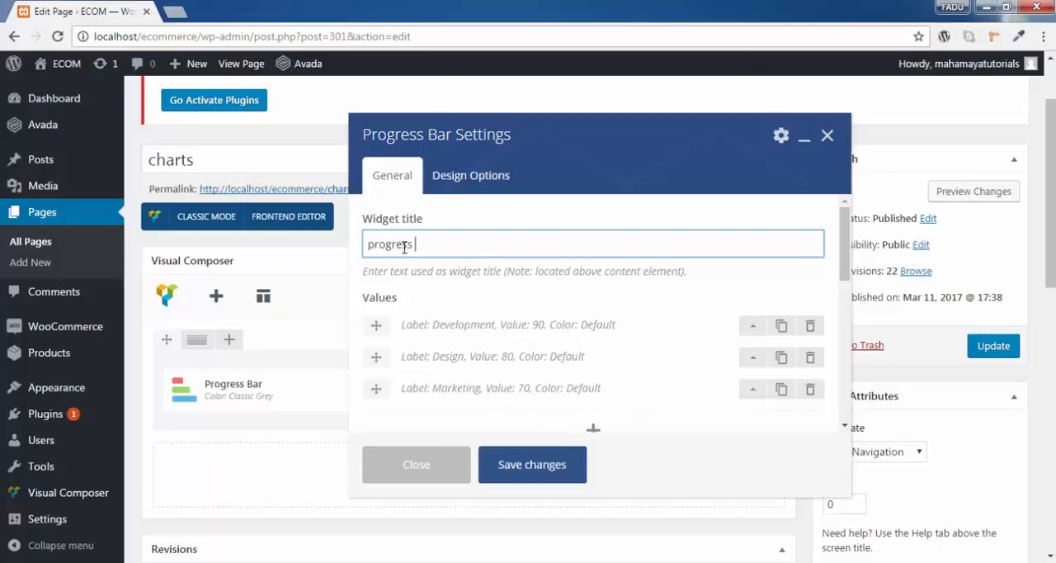
- Expand the Development row of the bar values and examine its label and value
scroll(487, 303, down, 1)
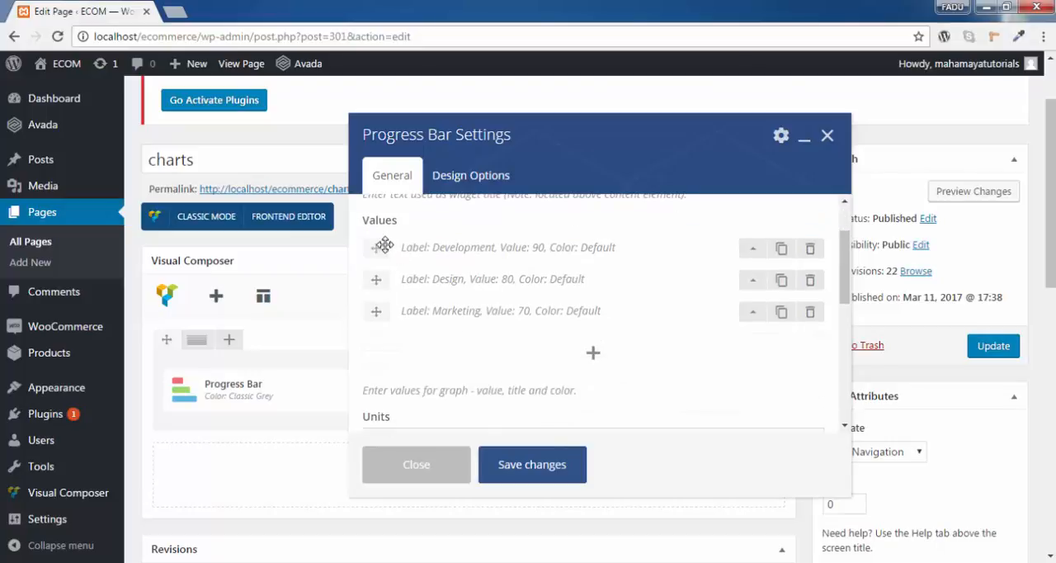
click(753, 250)
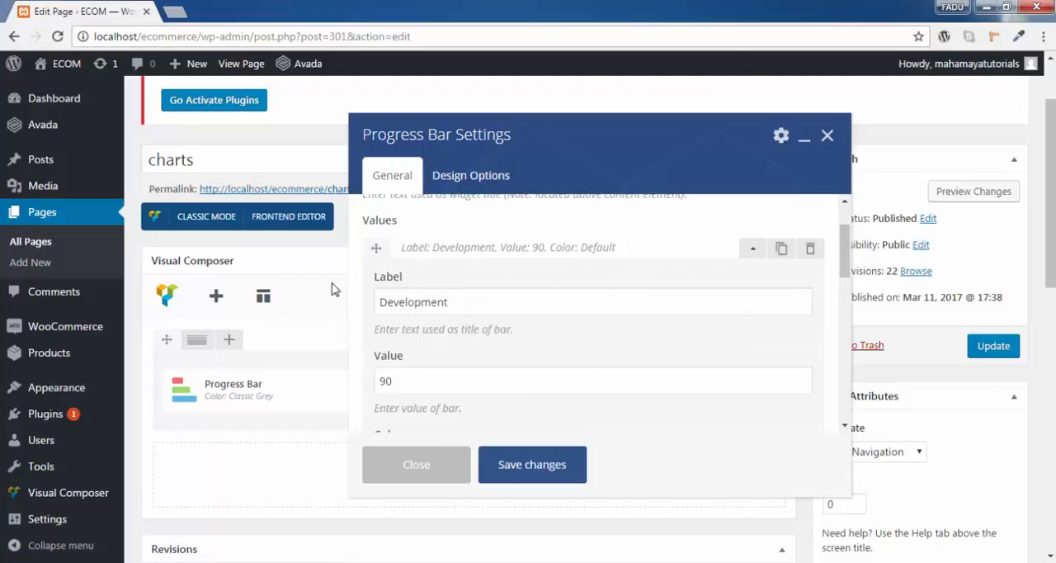
drag(481, 308, 360, 326)
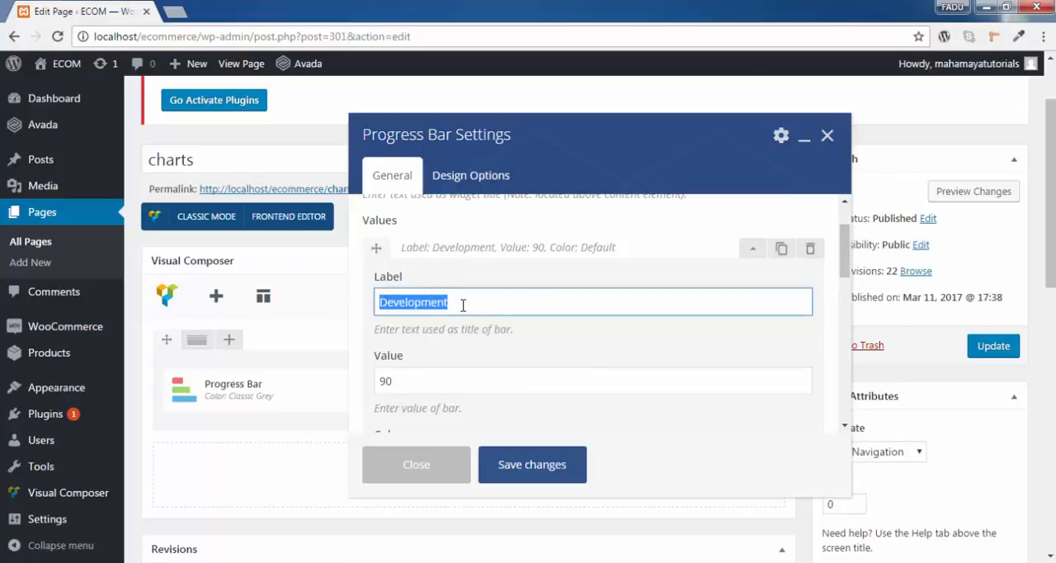
scroll(463, 305, down, 1)
drag(418, 302, 351, 308)
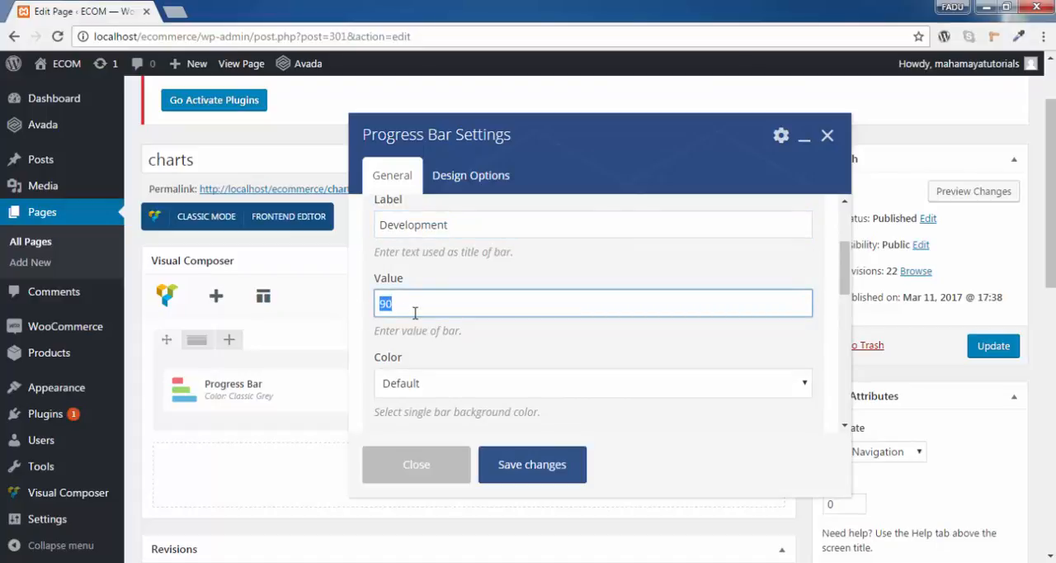
scroll(506, 340, up, 1)
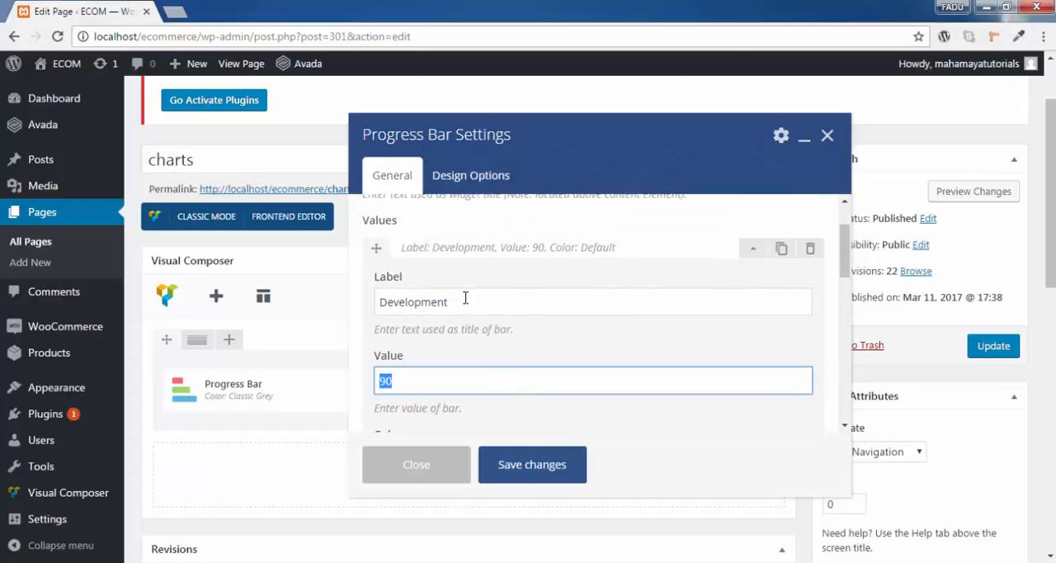
drag(466, 298, 371, 303)
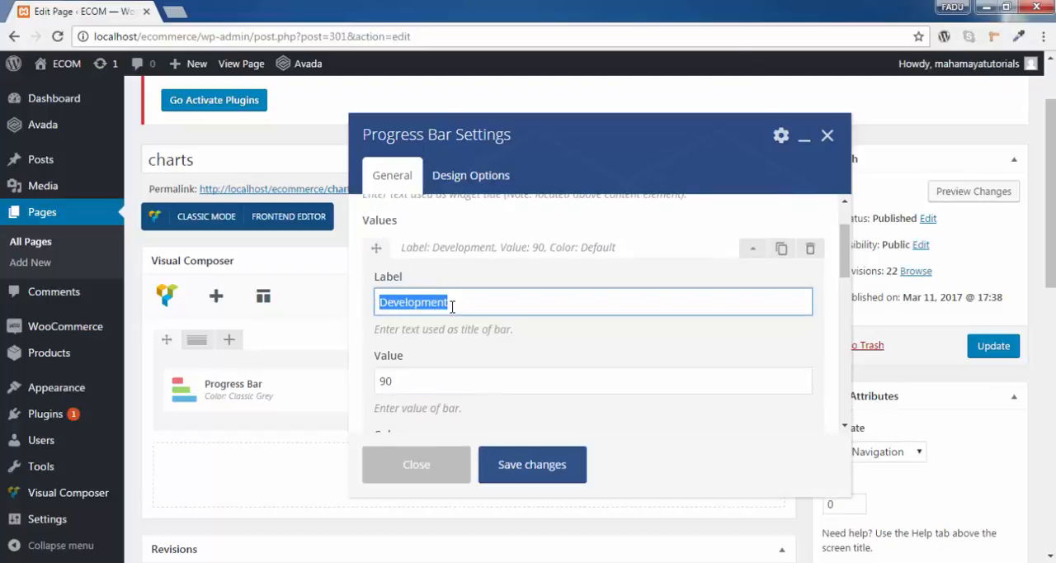
- Expand the Design row of the bar values and examine its label and value
scroll(454, 307, down, 3)
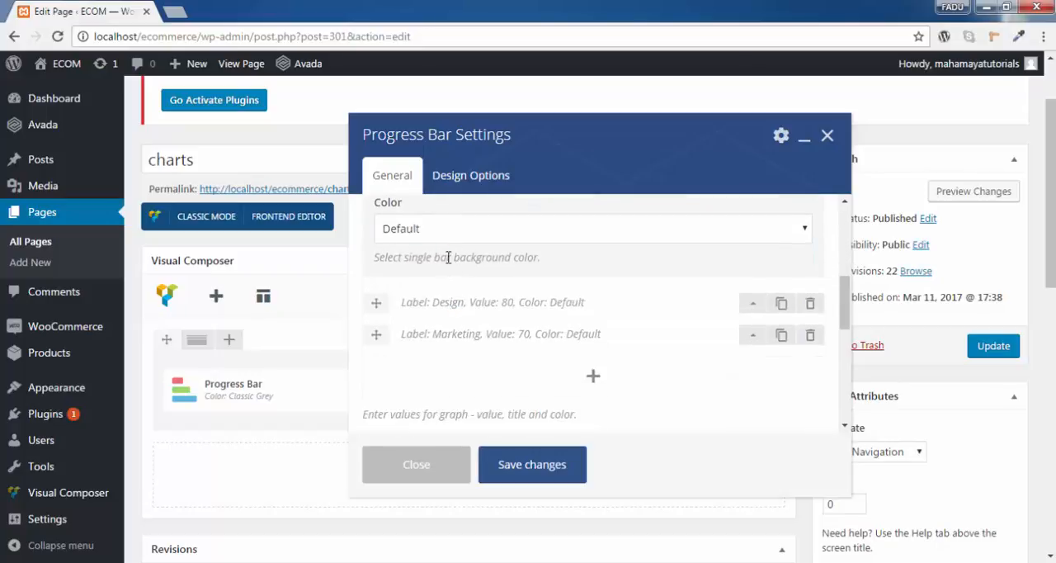
click(753, 303)
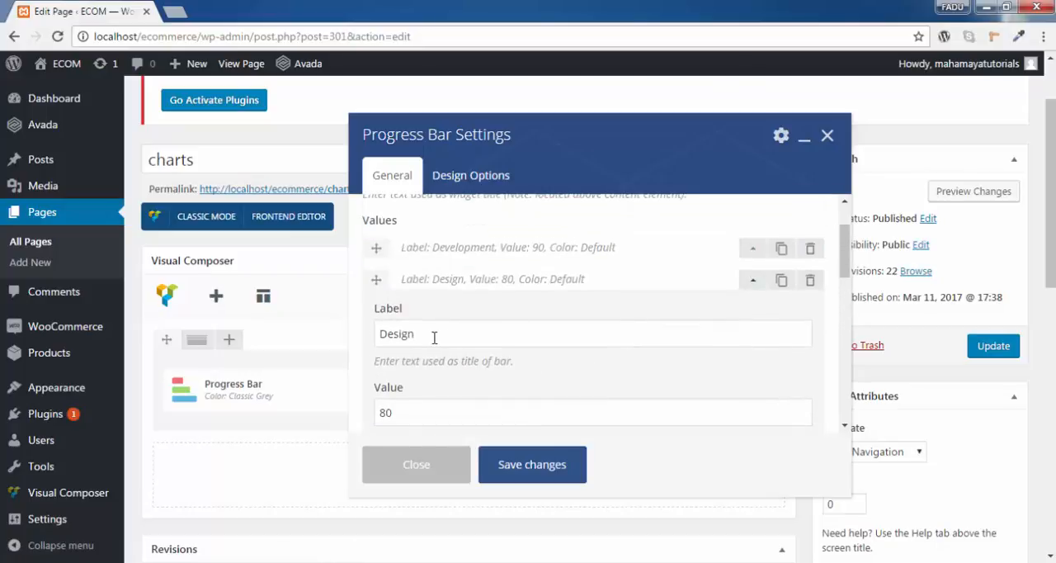
double_click(434, 338)
scroll(404, 394, down, 2)
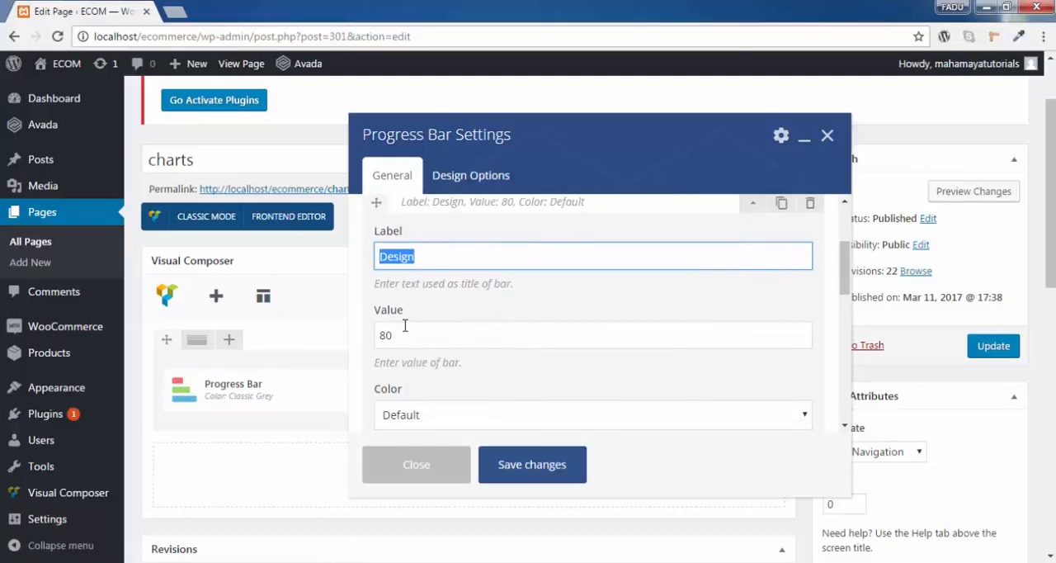
drag(406, 330, 361, 336)
- Expand the Marketing row, examine its label, value and color settings, and collapse it again
scroll(524, 336, down, 4)
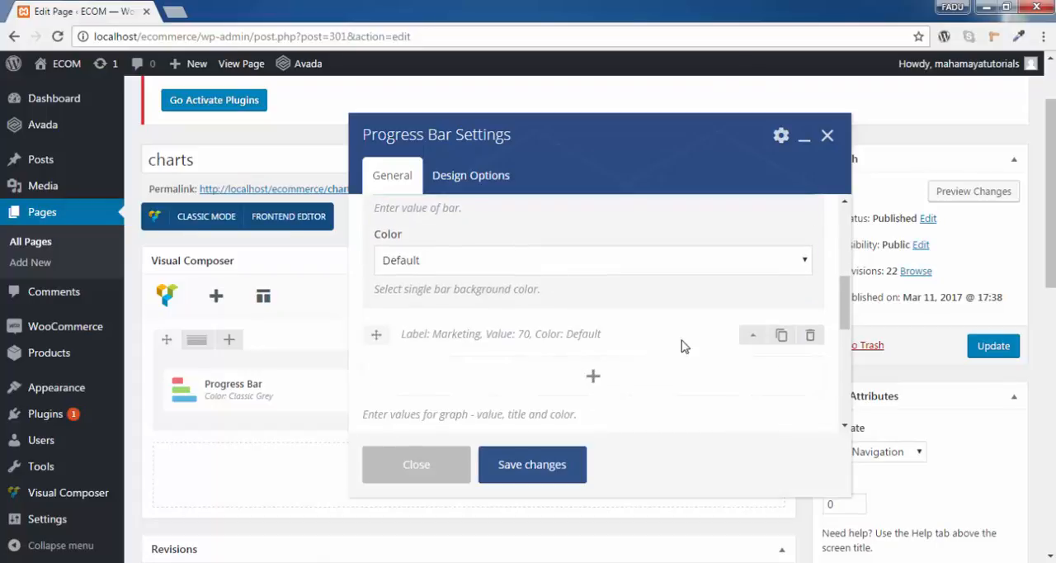
click(754, 344)
scroll(629, 324, up, 1)
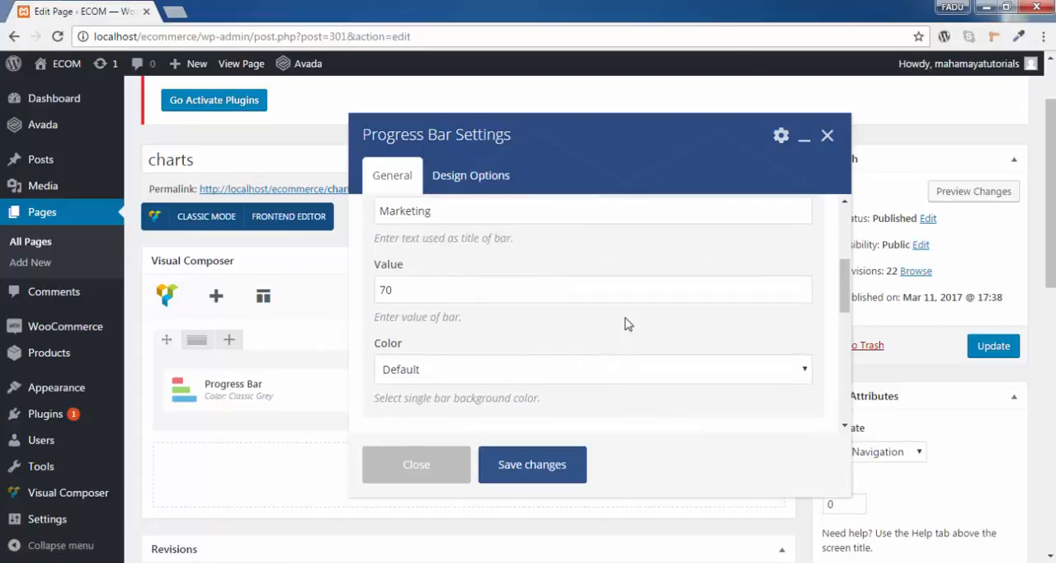
scroll(468, 316, up, 2)
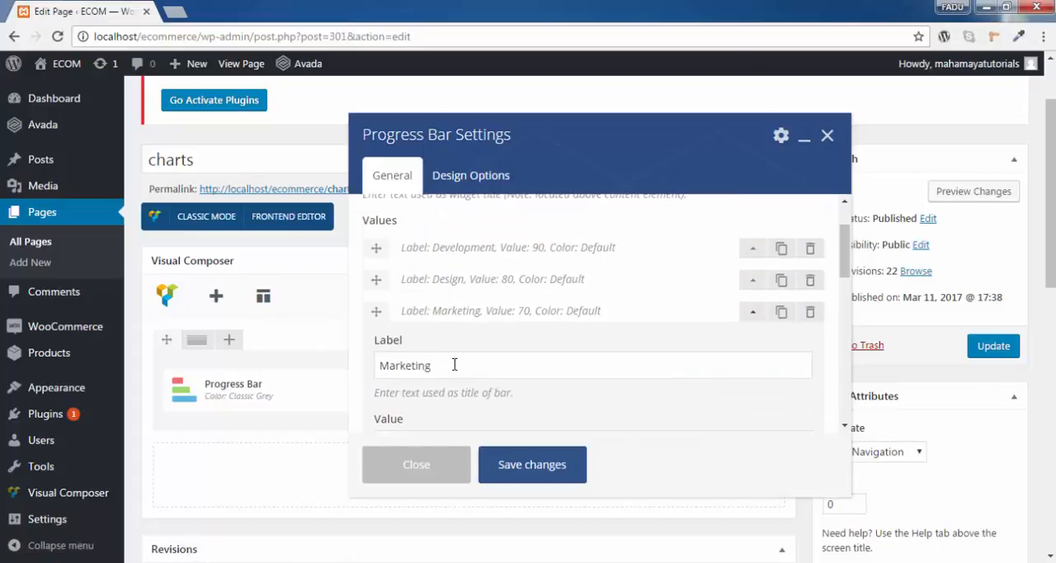
double_click(455, 364)
scroll(516, 366, down, 2)
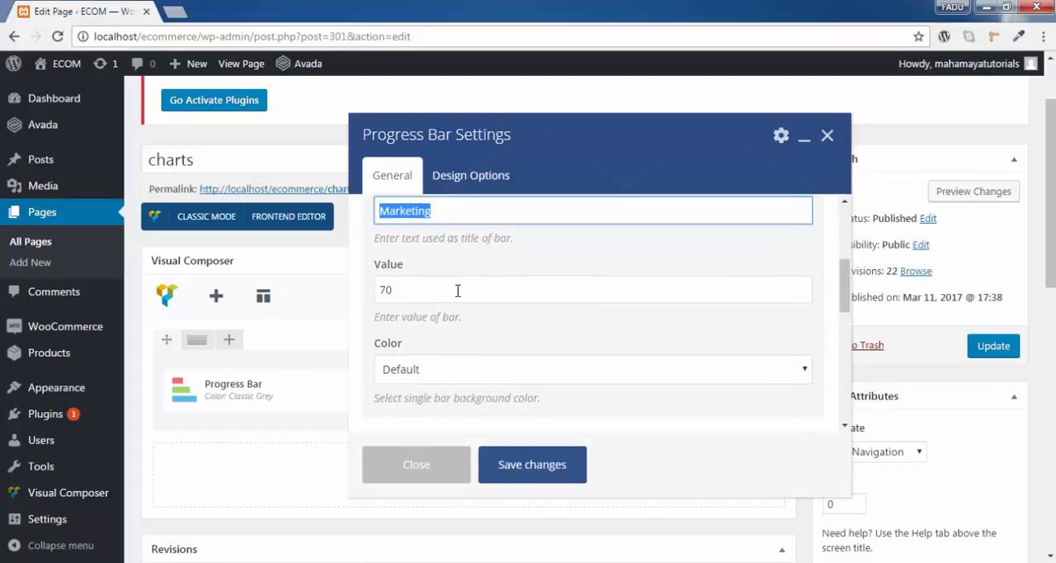
scroll(609, 348, down, 1)
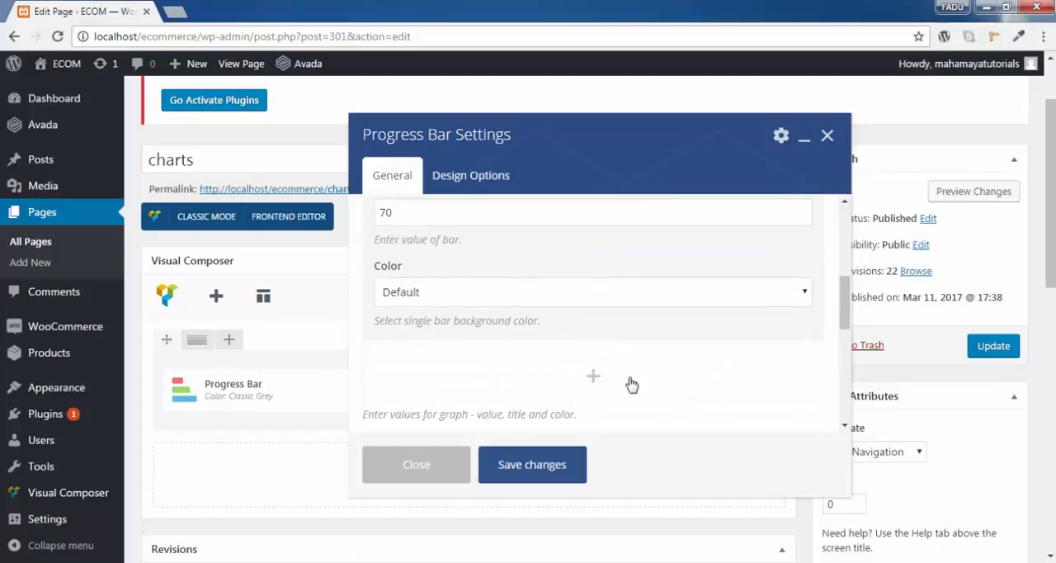
scroll(661, 363, up, 3)
click(746, 312)
- Add a fourth bar row below Marketing, expand it and look through its label, value and color options
scroll(742, 312, down, 1)
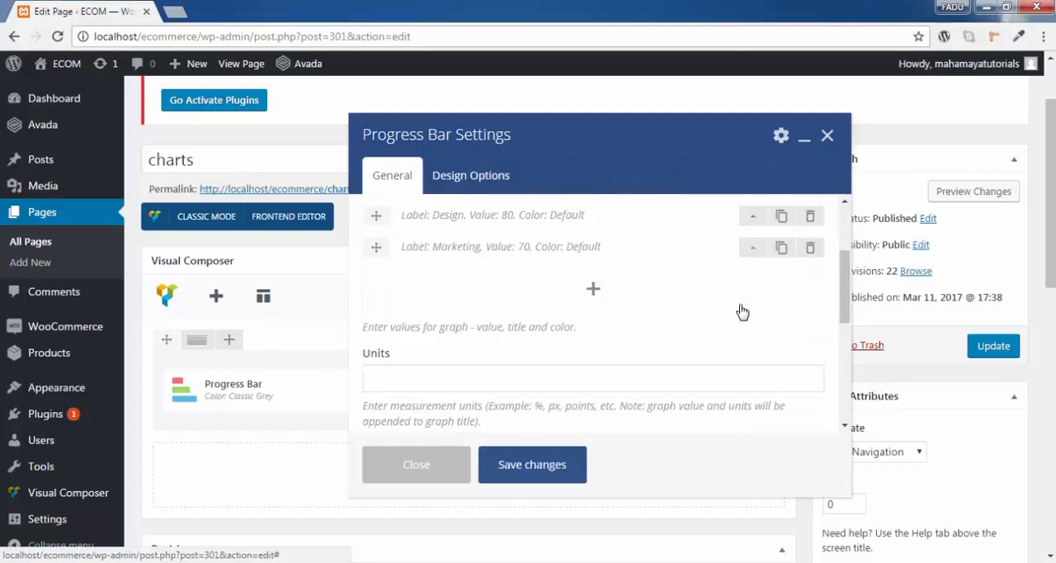
click(593, 277)
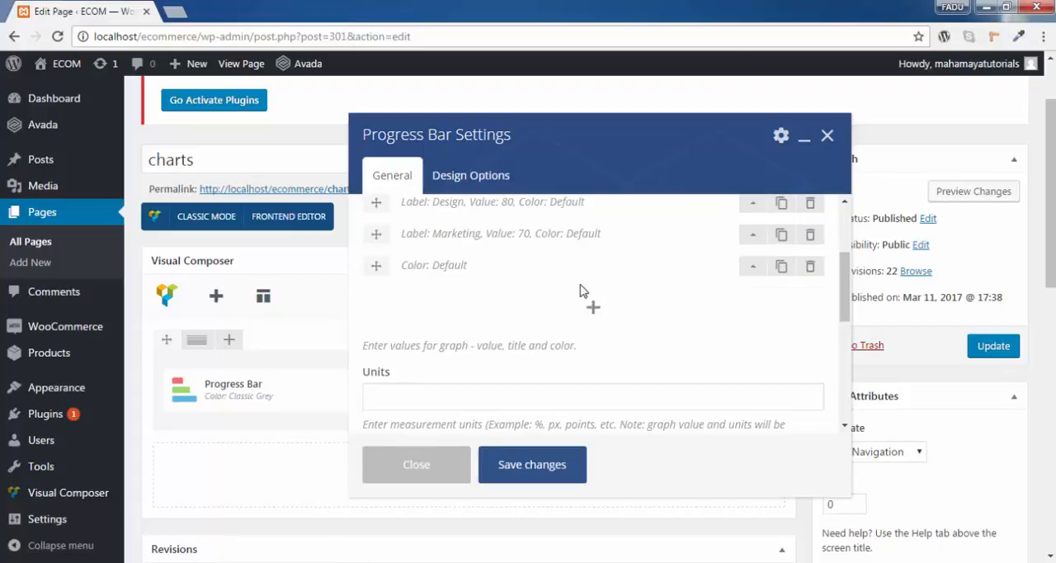
click(751, 266)
click(419, 321)
scroll(419, 323, down, 1)
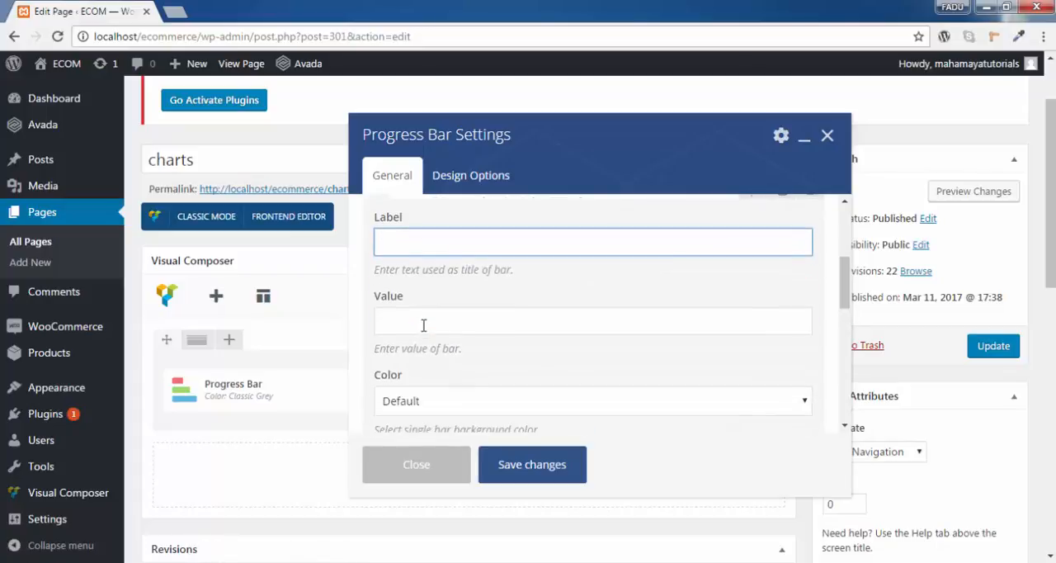
click(423, 326)
scroll(452, 323, down, 1)
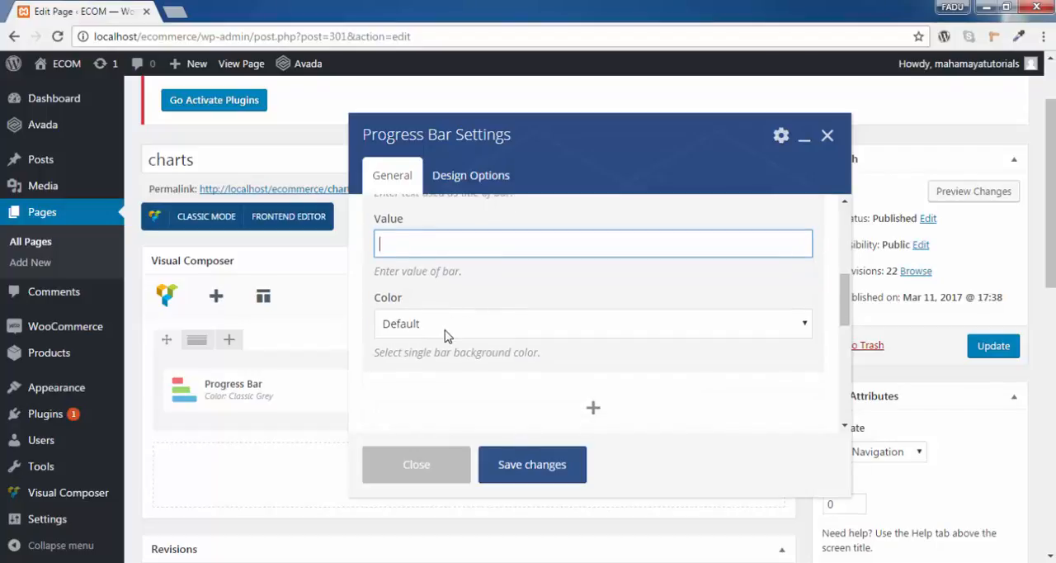
click(447, 330)
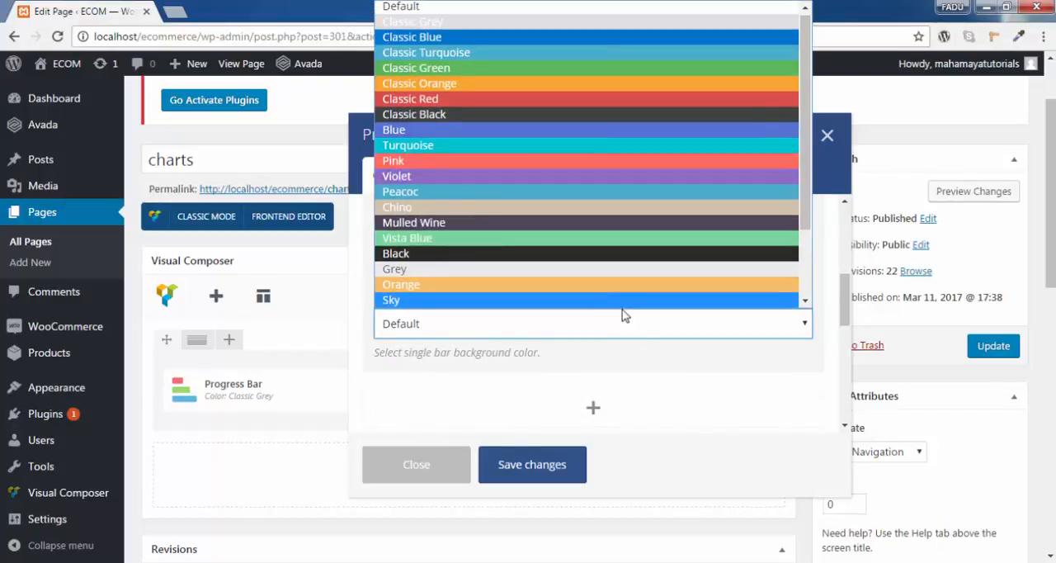
click(641, 355)
scroll(641, 345, down, 3)
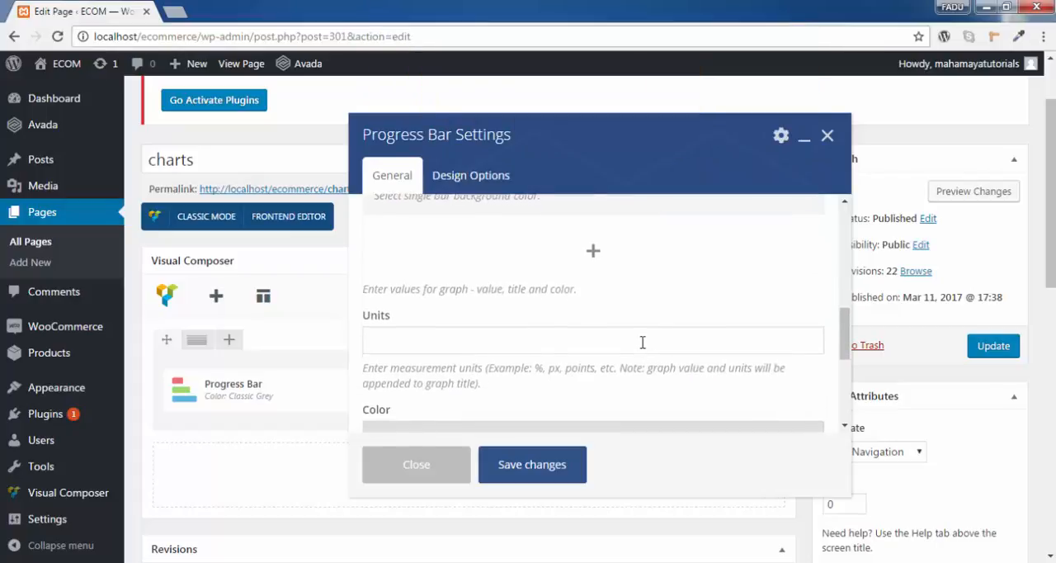
- Delete the blank bar row below Marketing
scroll(635, 327, up, 5)
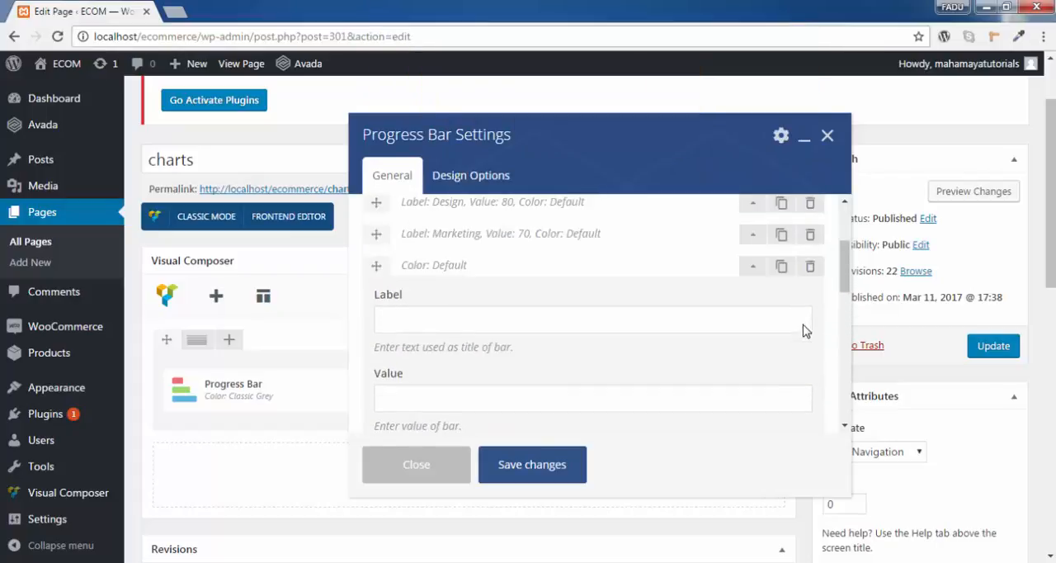
click(812, 267)
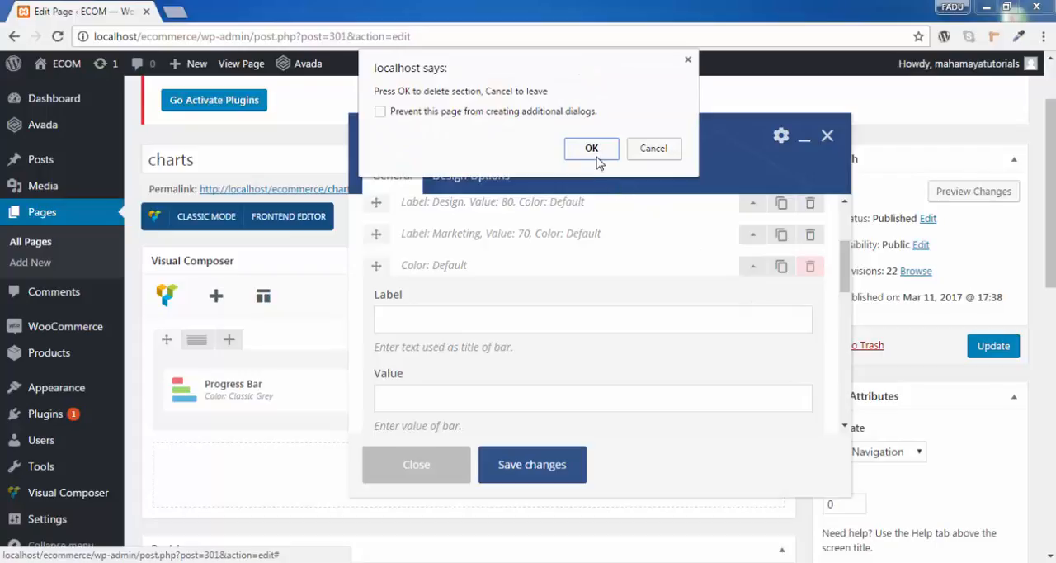
click(591, 149)
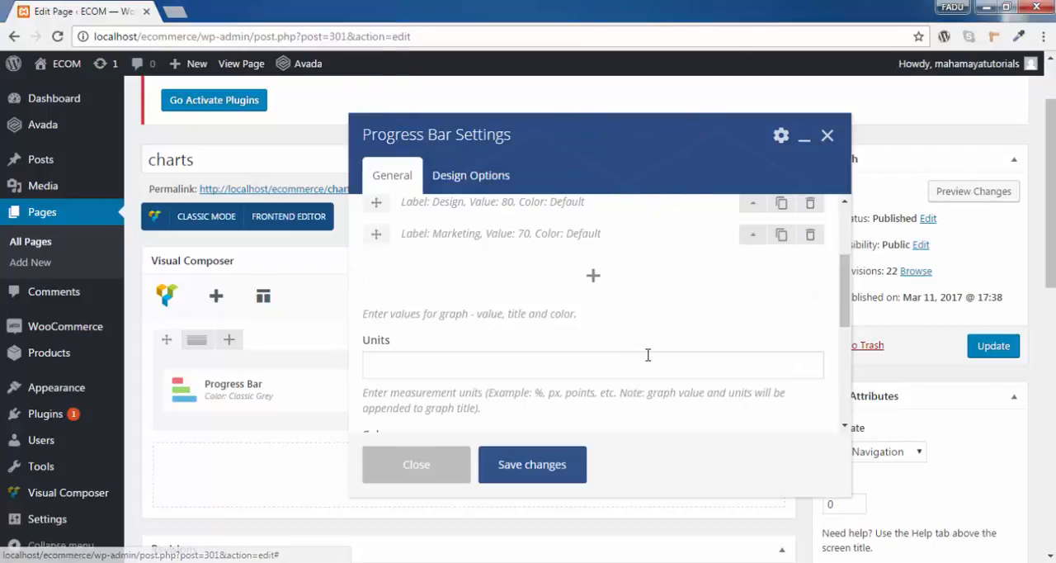
- Set the progress bar's measurement units to "percentage"
click(427, 369)
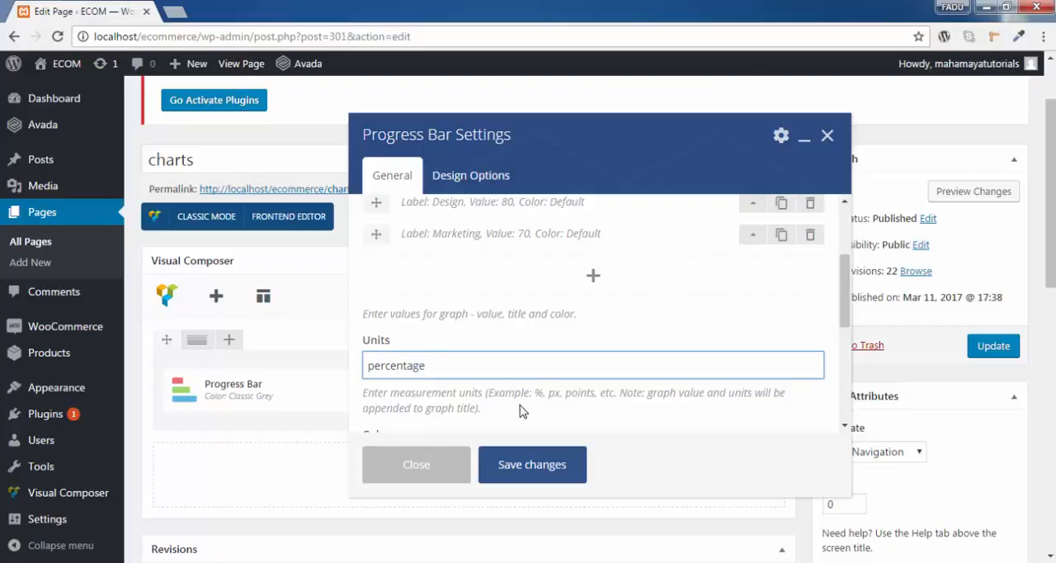
scroll(566, 350, down, 1)
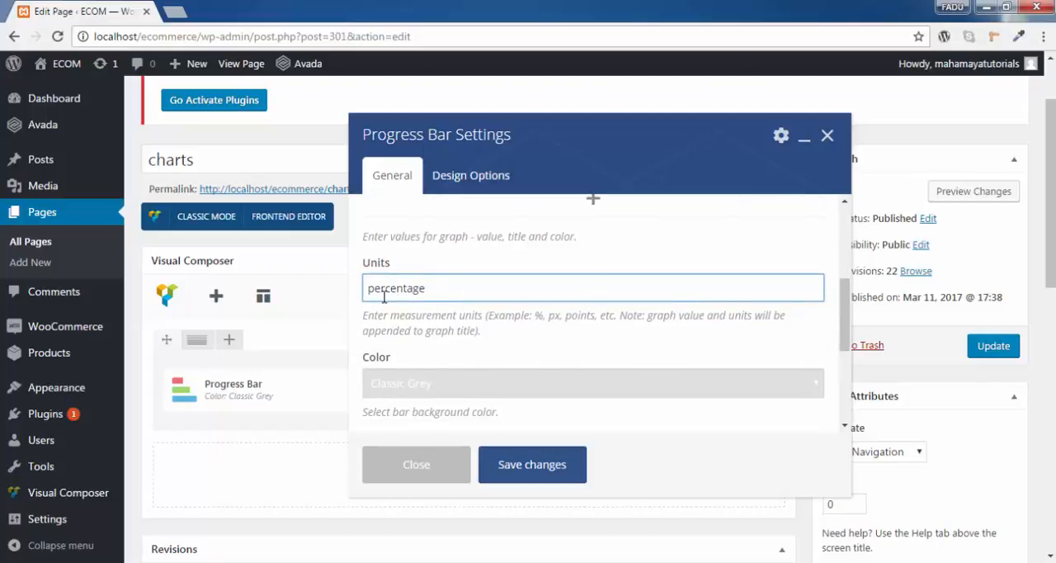
scroll(470, 308, up, 1)
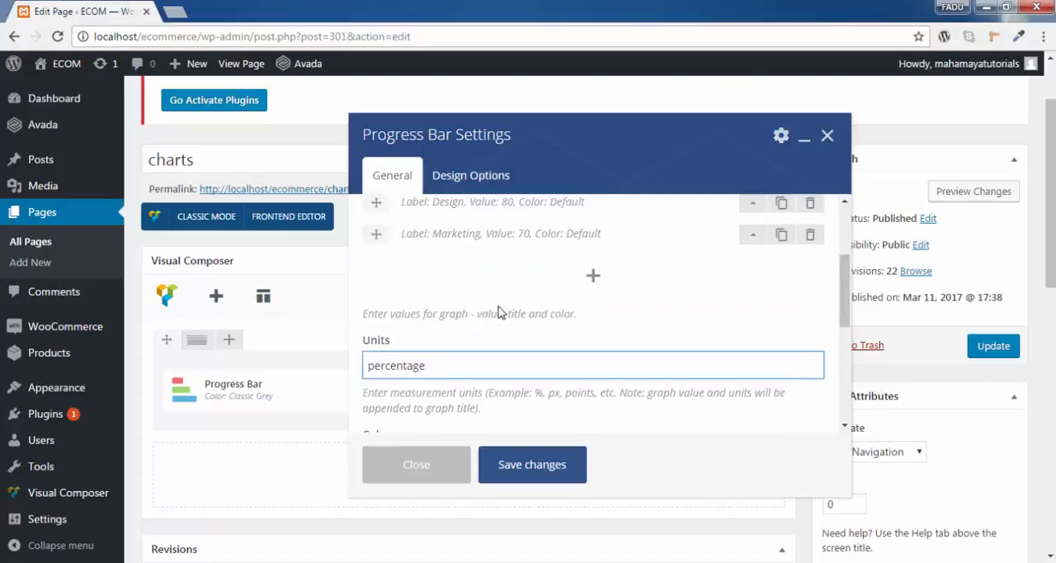
drag(449, 363, 375, 364)
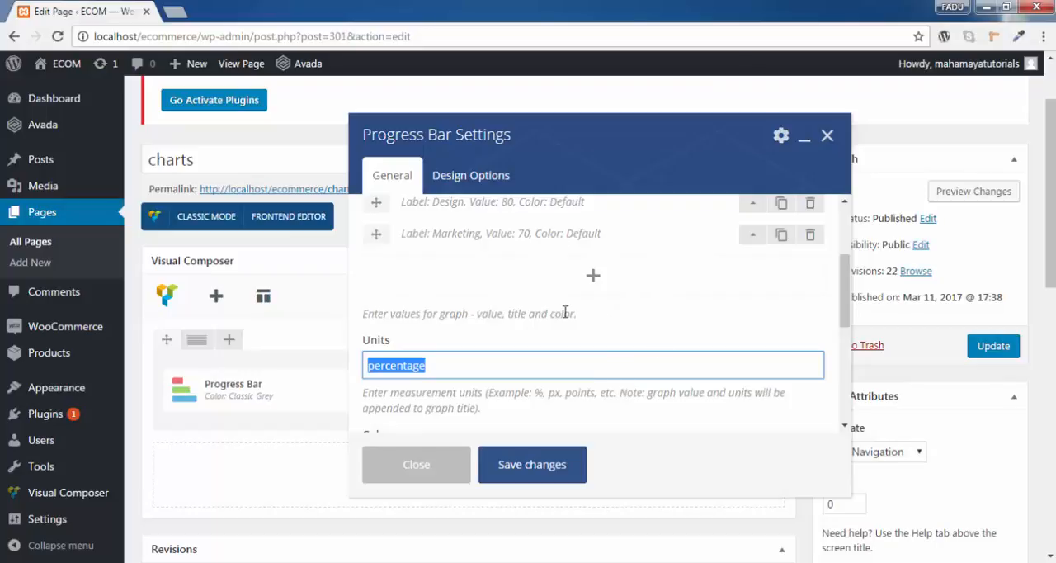
- Set the overall bar background color to Turquoise and enable the Add animation option
scroll(565, 311, down, 2)
click(441, 313)
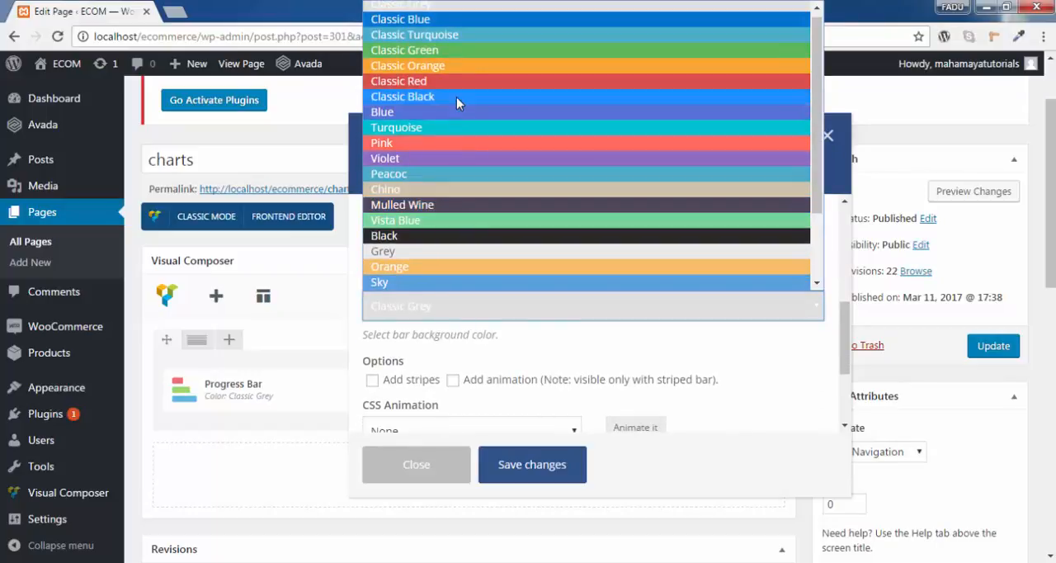
click(454, 125)
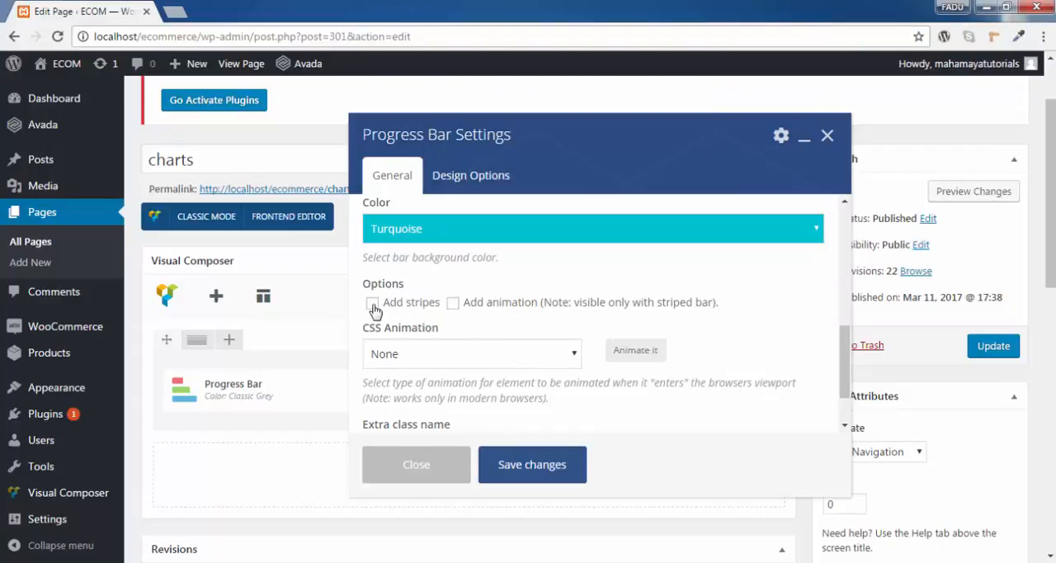
click(454, 304)
- Set the progress bar's CSS animation to the fading entrance fadeInDownBig
scroll(472, 363, down, 1)
click(446, 287)
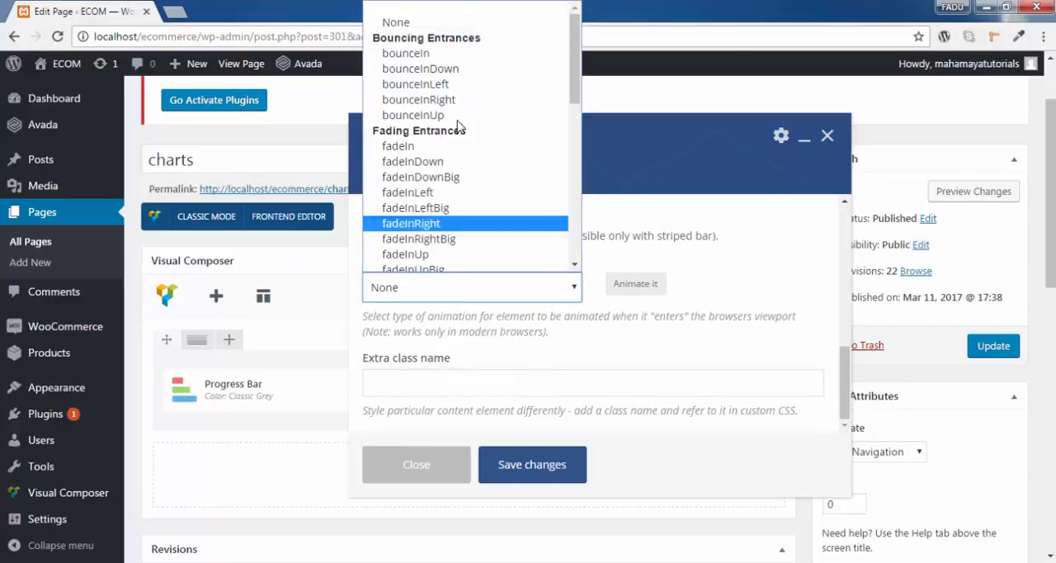
click(452, 68)
click(497, 298)
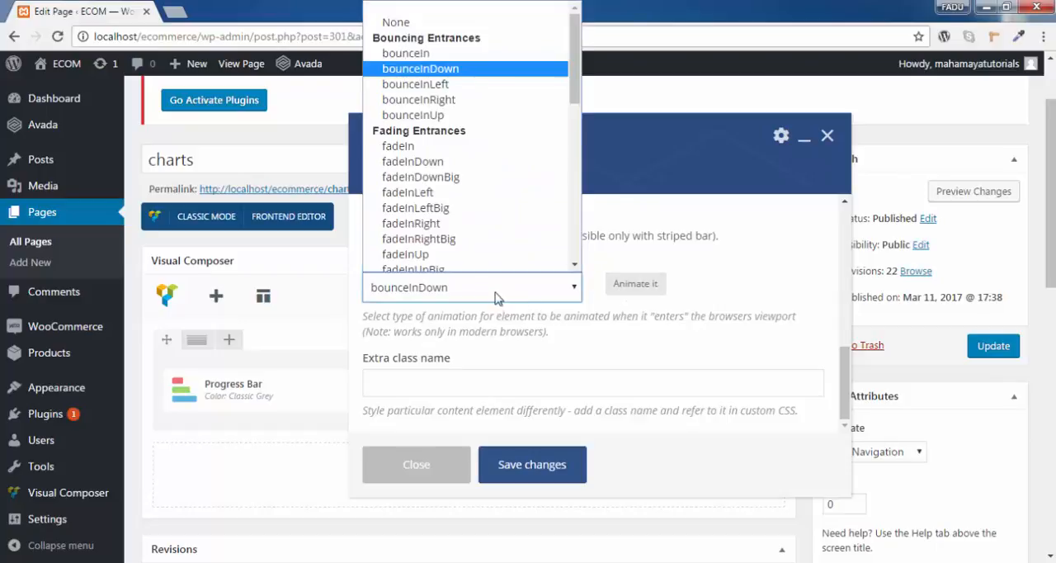
click(495, 177)
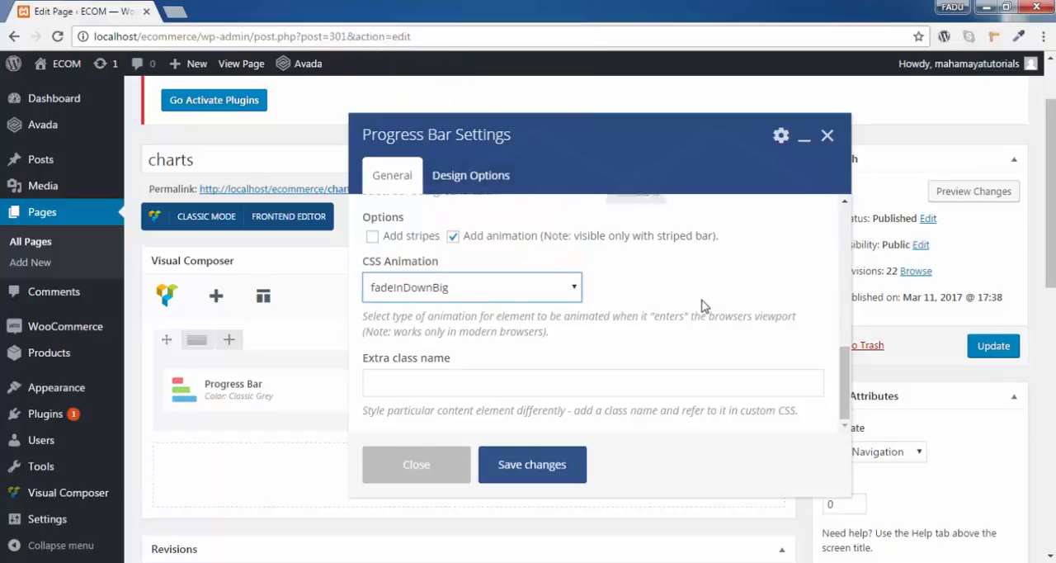
scroll(703, 305, up, 1)
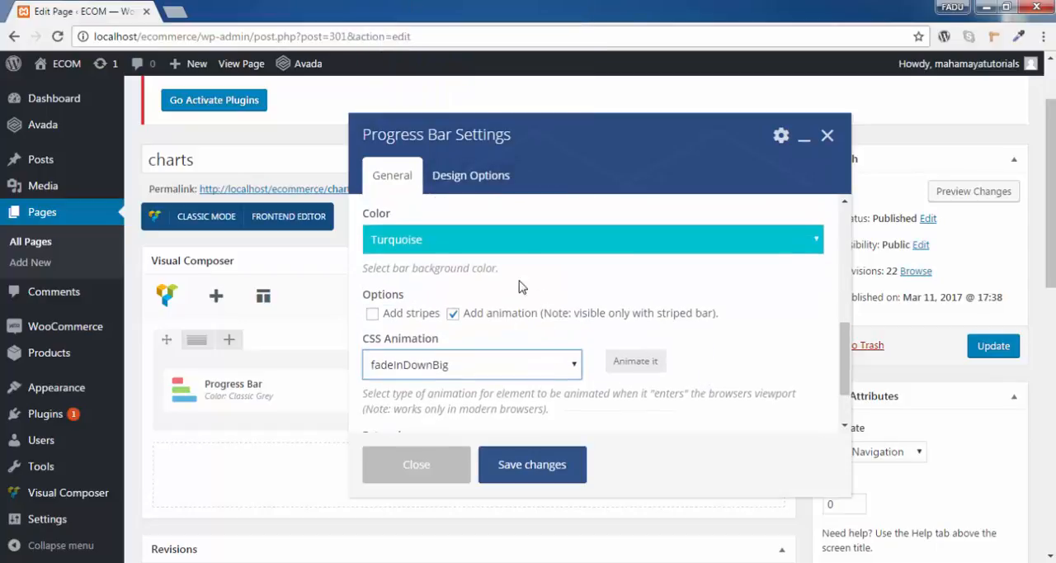
- Save the progress bar settings and update the charts page
scroll(567, 311, down, 1)
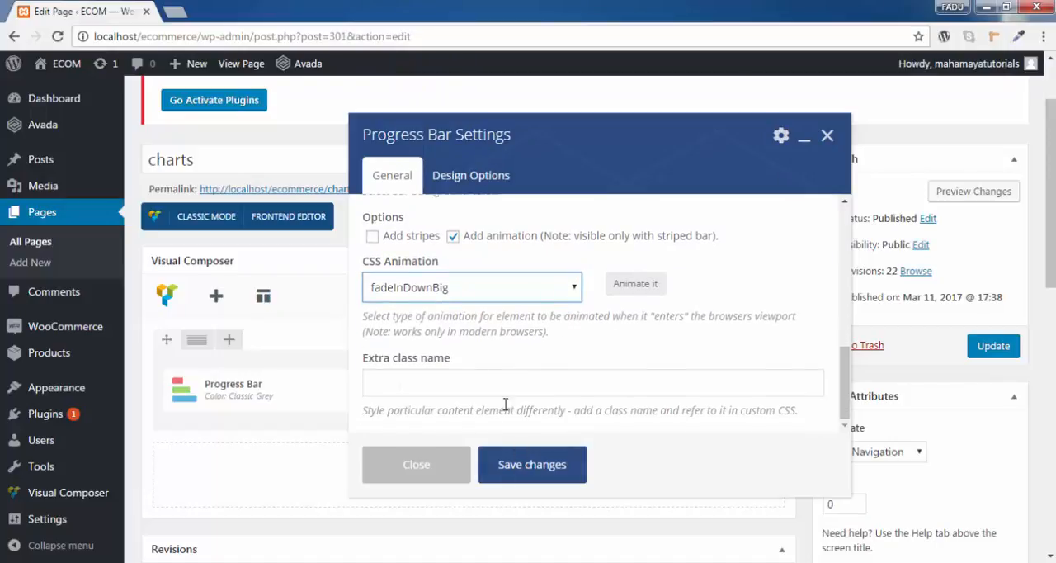
click(463, 385)
scroll(632, 358, up, 3)
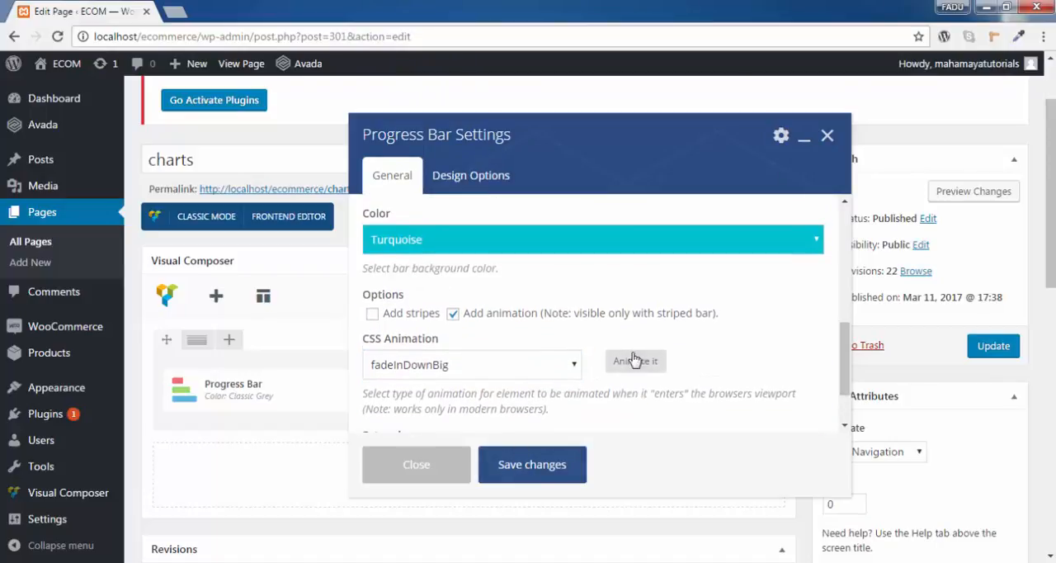
scroll(632, 358, up, 1)
scroll(567, 413, down, 3)
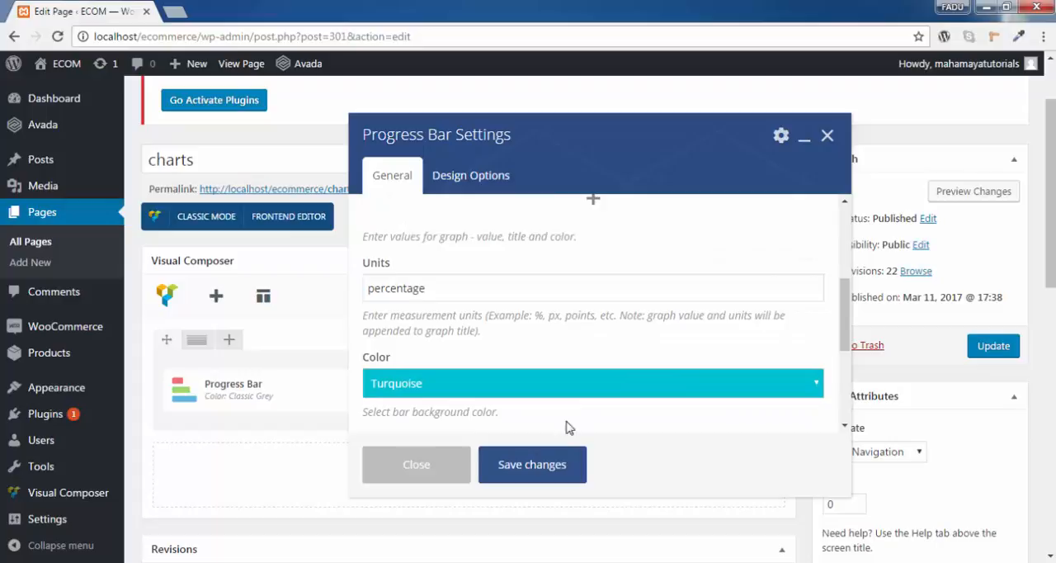
click(537, 464)
click(1009, 354)
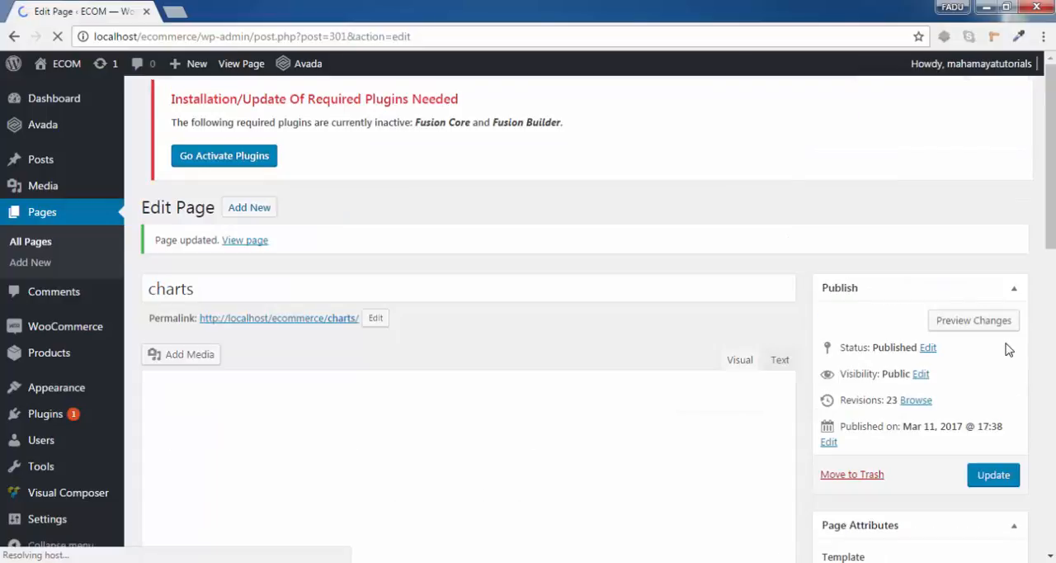
- Preview the charts page in a new browser tab and reload it to examine the entrance animation of the bars
right_click(967, 330)
click(895, 336)
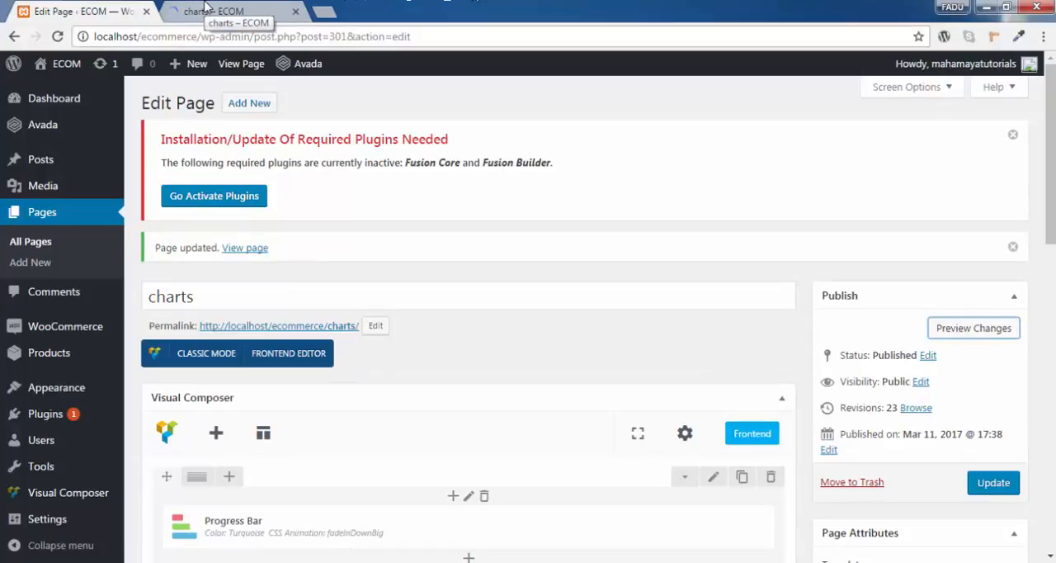
click(206, 8)
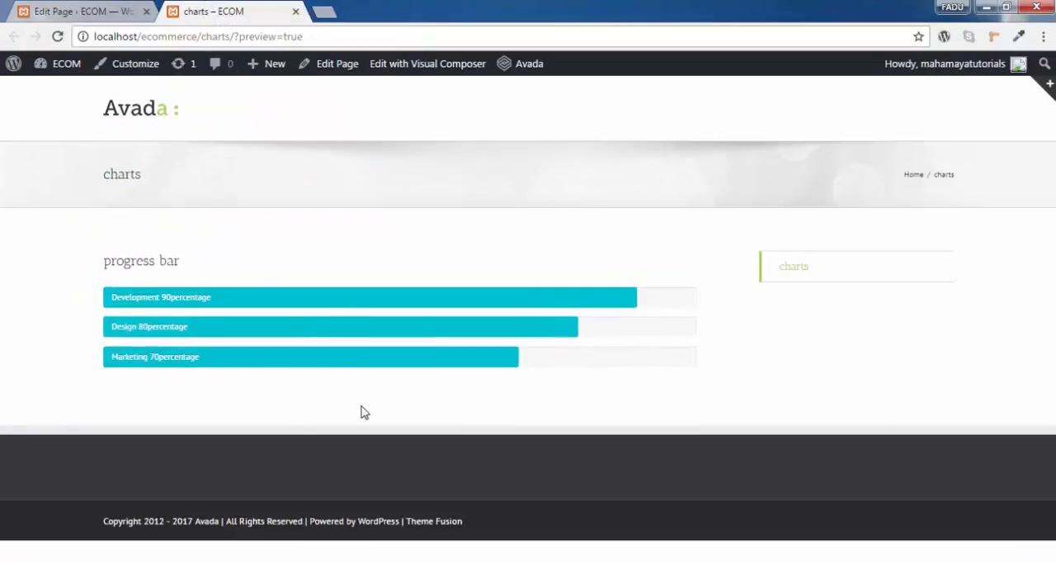
click(57, 41)
- Reopen the Progress Bar element's settings and check its title and bars on the previewed charts page
click(101, 7)
scroll(533, 372, down, 4)
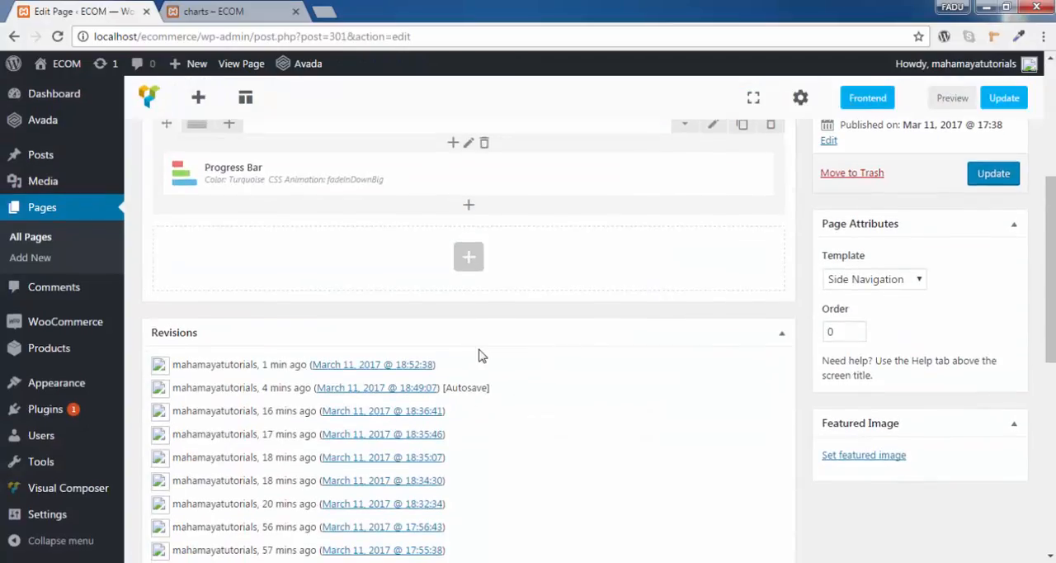
scroll(482, 356, up, 3)
click(484, 452)
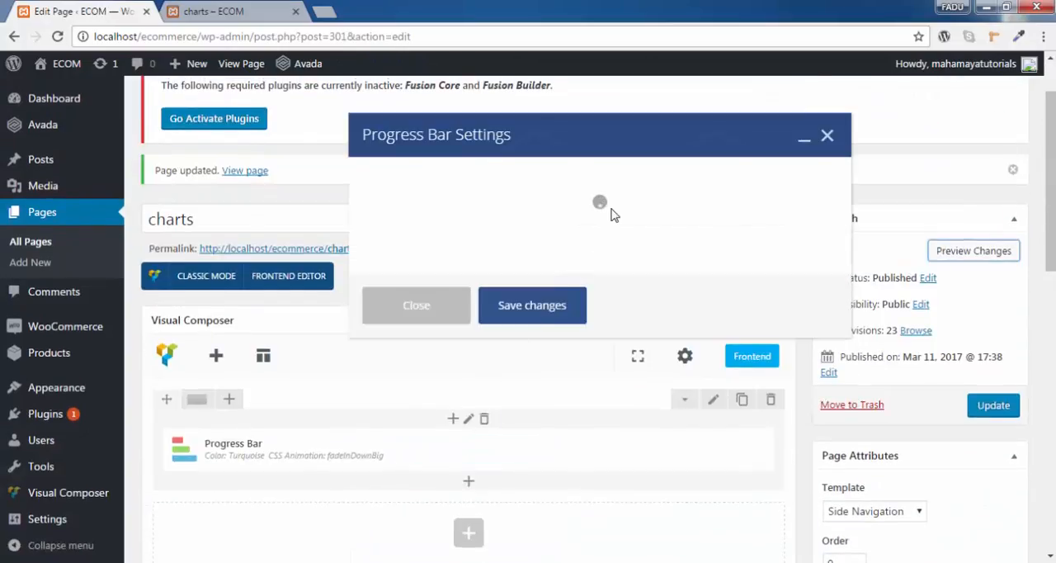
click(207, 10)
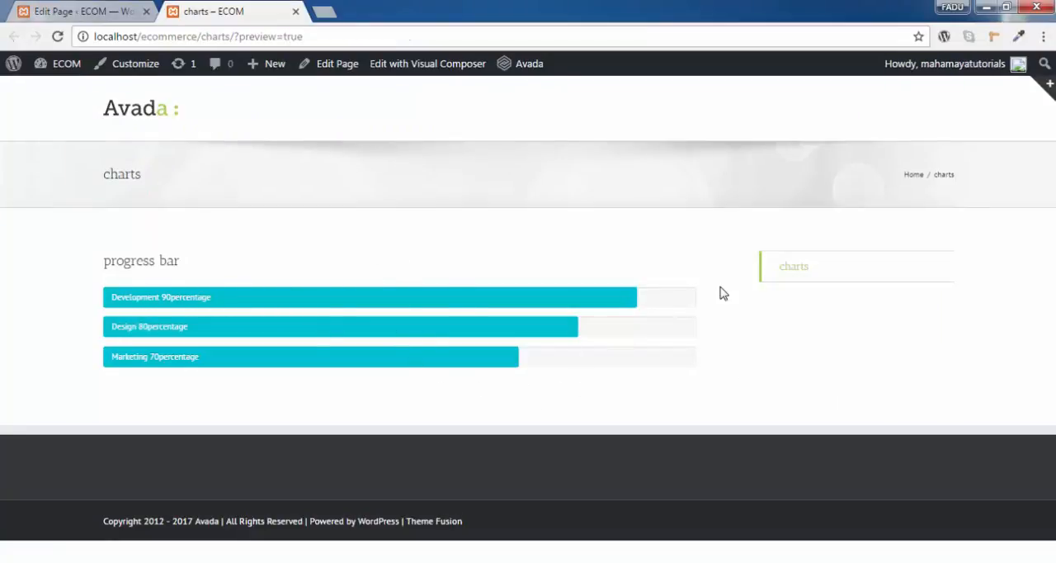
drag(210, 269, 104, 261)
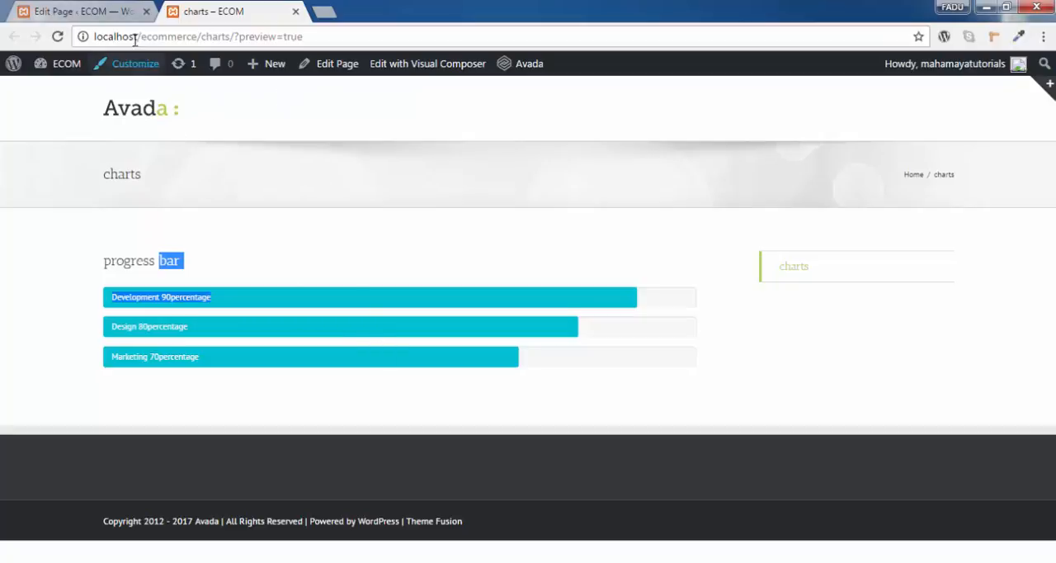
- Set the progress bar's CSS animation to None, save the settings and update the charts page
click(105, 6)
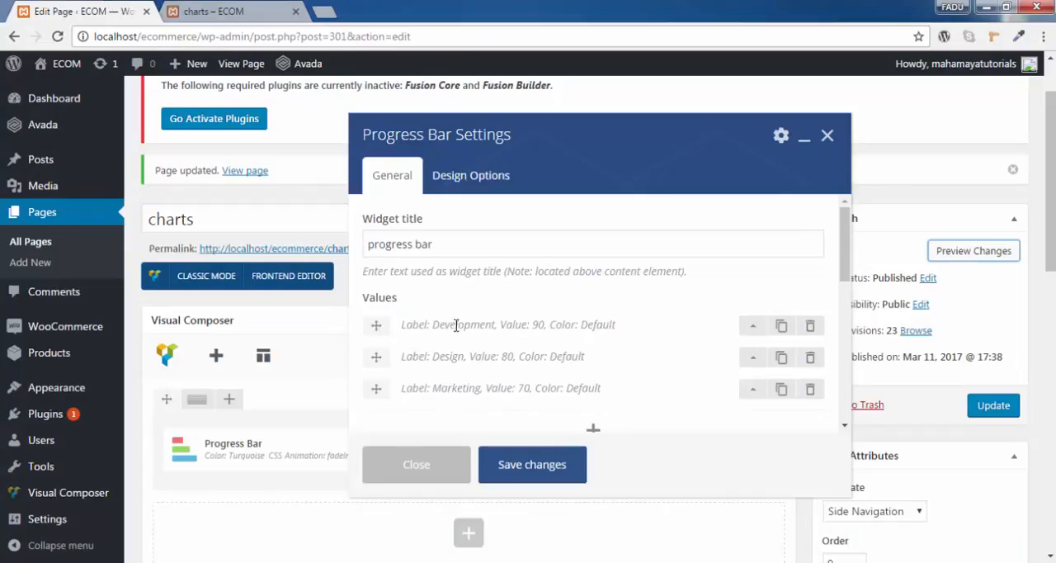
scroll(492, 355, down, 2)
scroll(520, 346, down, 5)
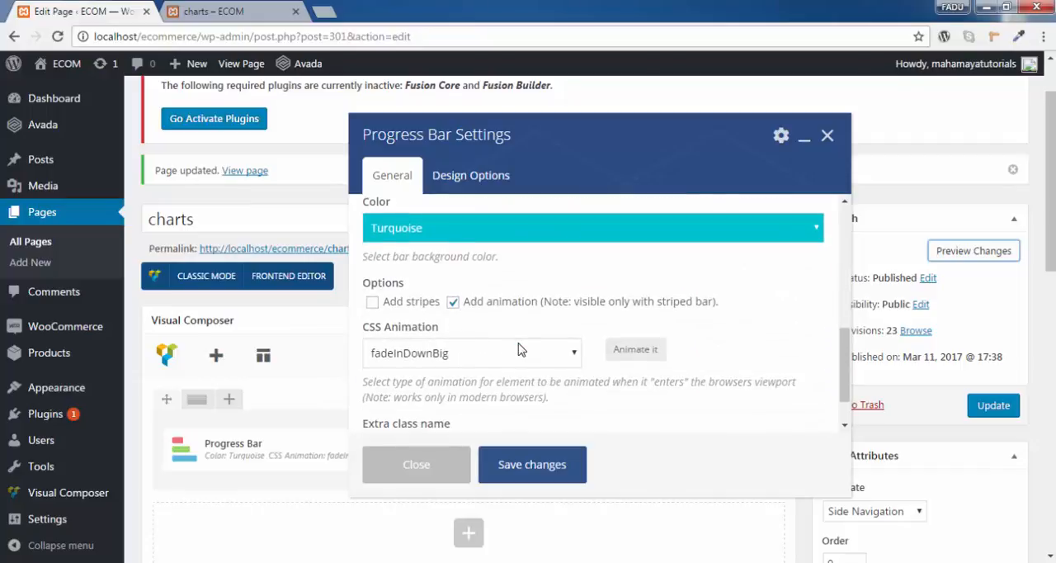
click(461, 308)
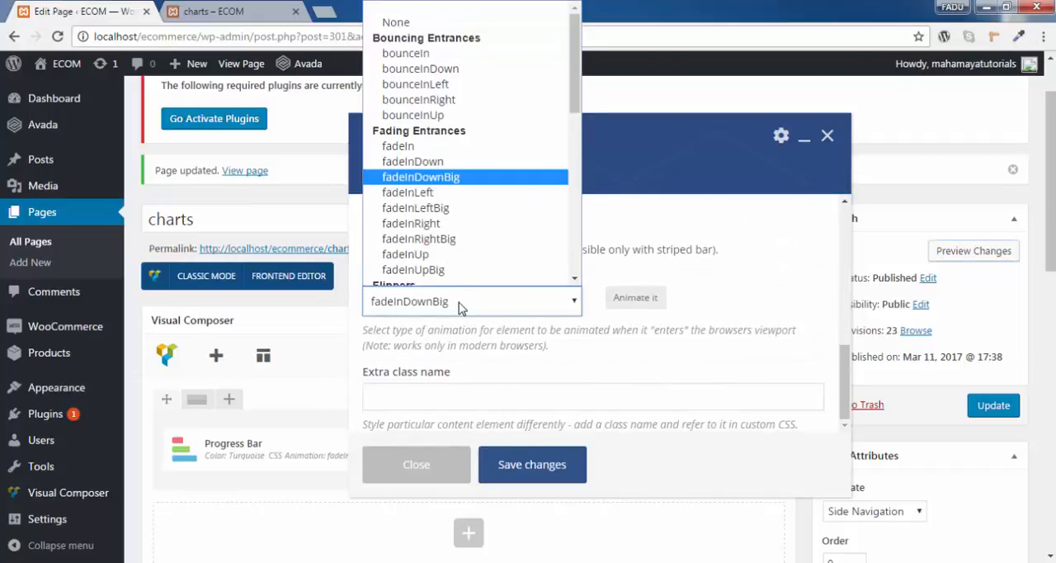
click(449, 22)
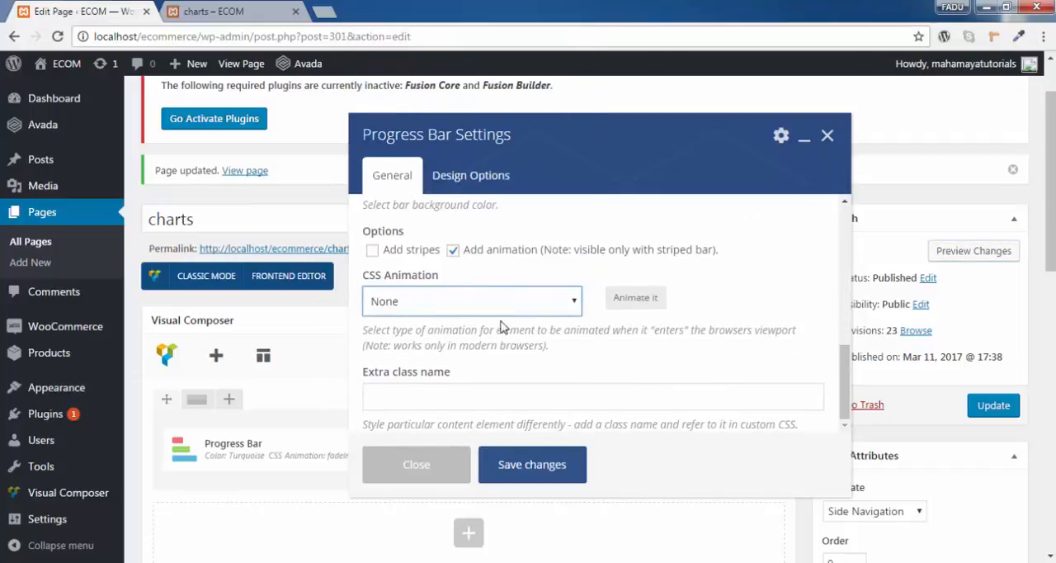
click(550, 462)
click(1009, 408)
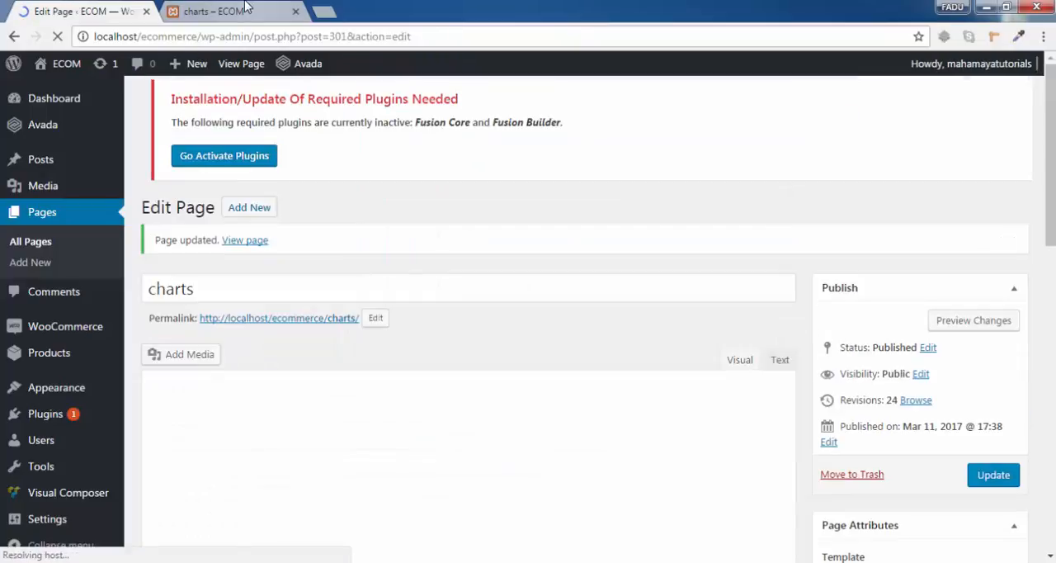
- Reload the previewed charts page to check the bars without a CSS animation
click(209, 9)
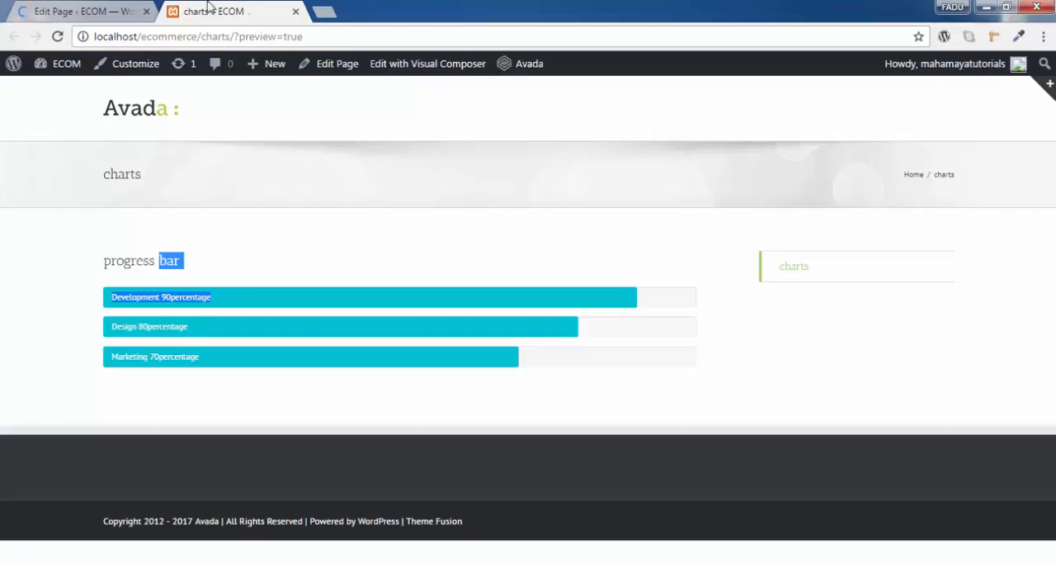
click(57, 37)
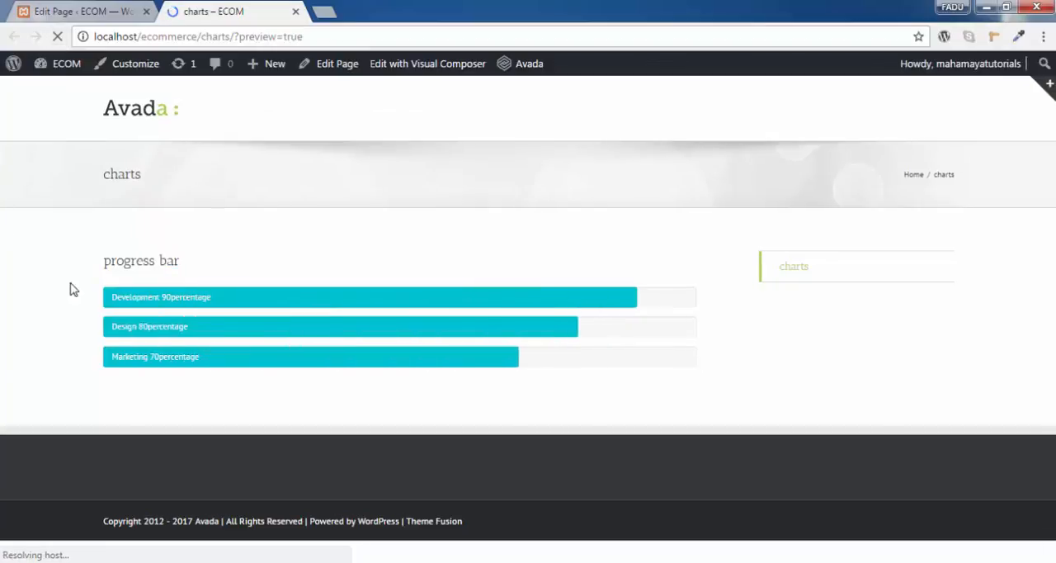
- In the Progress Bar element's settings, disable the Add animation option and enable Add stripes
click(80, 8)
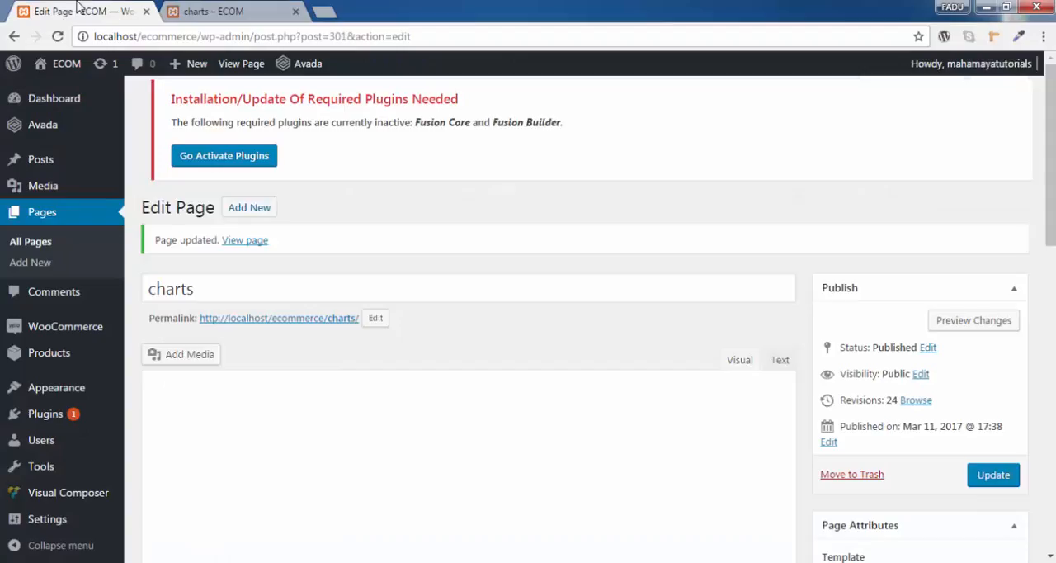
scroll(397, 330, down, 4)
scroll(512, 345, up, 2)
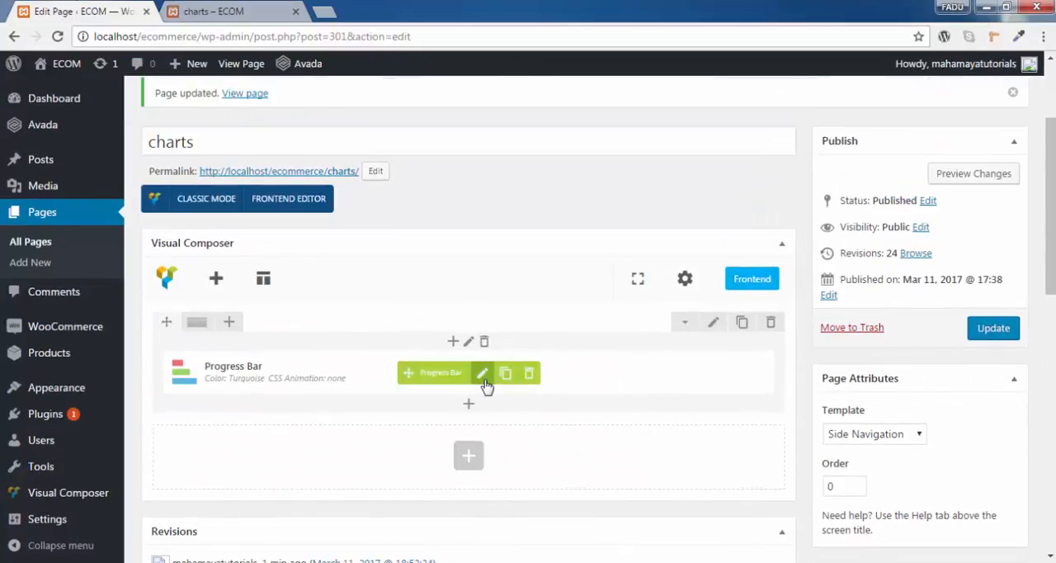
click(483, 374)
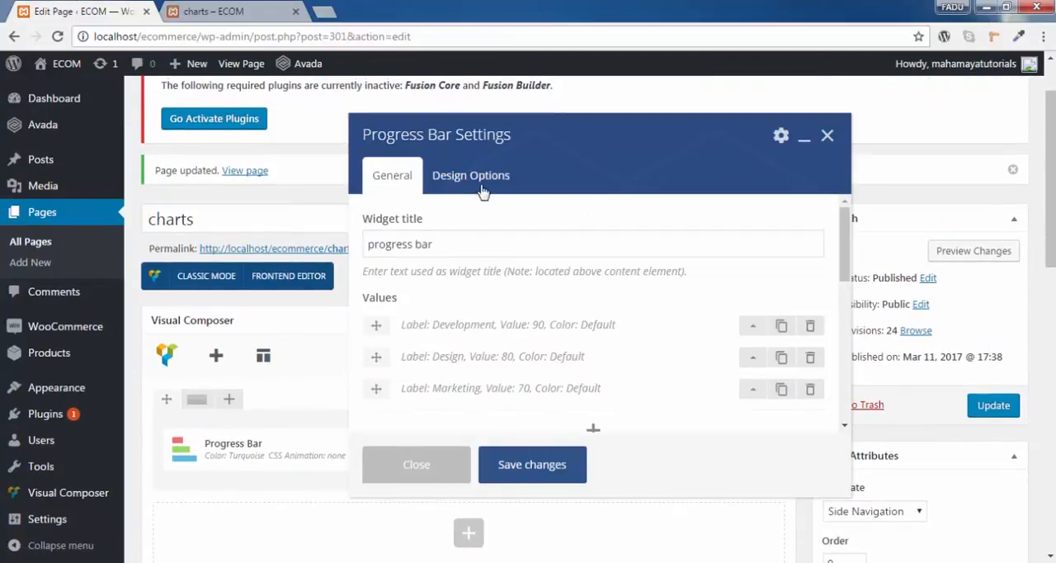
scroll(585, 297, down, 6)
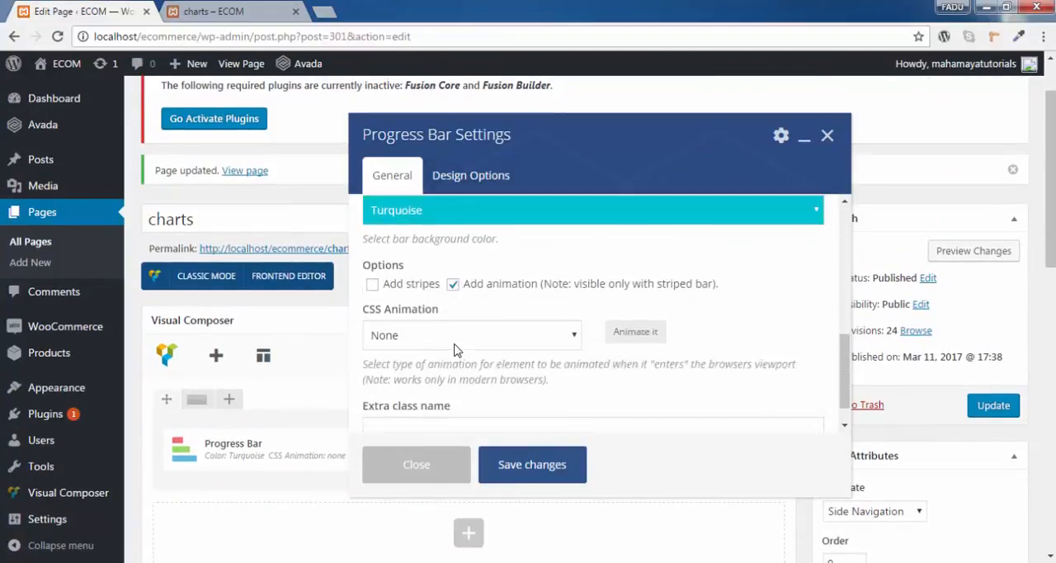
scroll(495, 352, down, 2)
scroll(493, 355, up, 3)
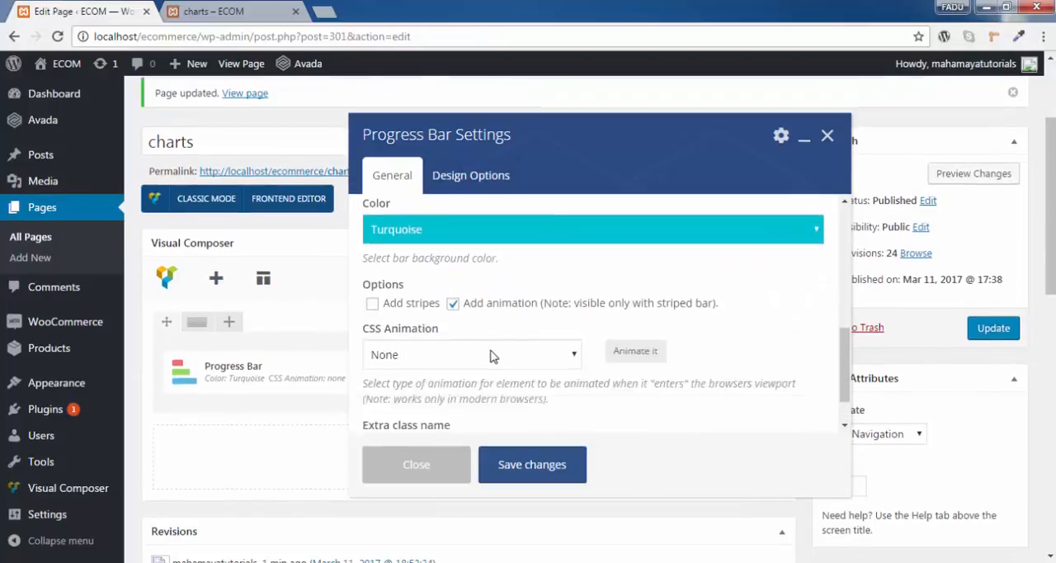
scroll(490, 356, down, 1)
click(453, 251)
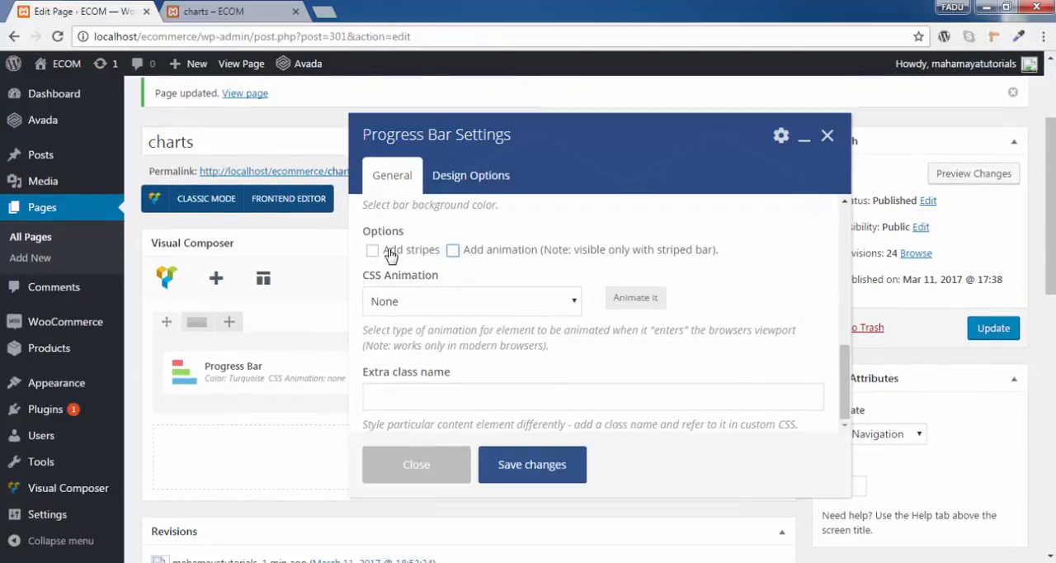
click(373, 250)
scroll(512, 254, down, 1)
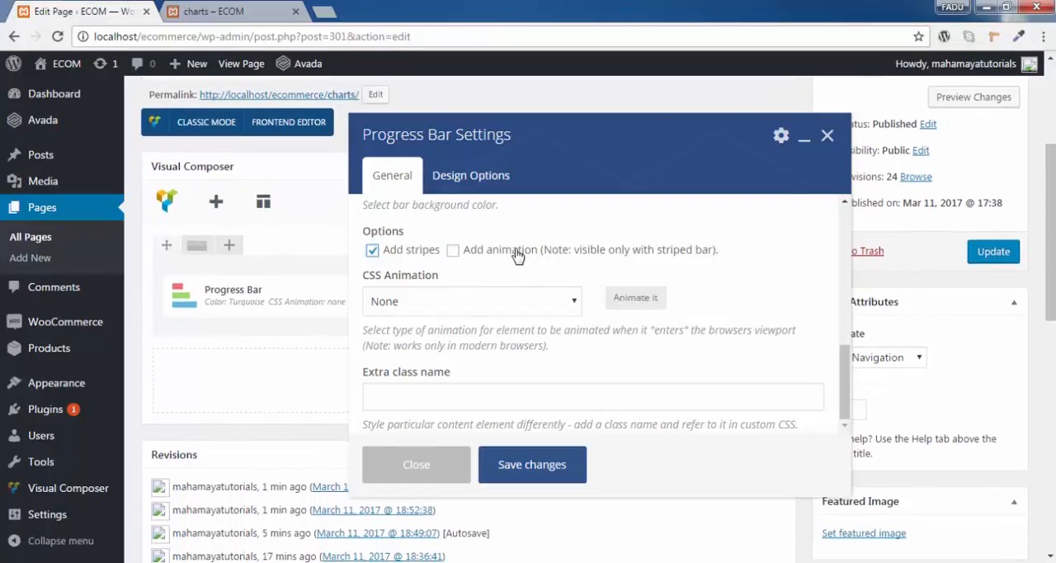
- Set the progress bar's CSS animation to fadeIn, then save the settings and update the charts page
click(465, 302)
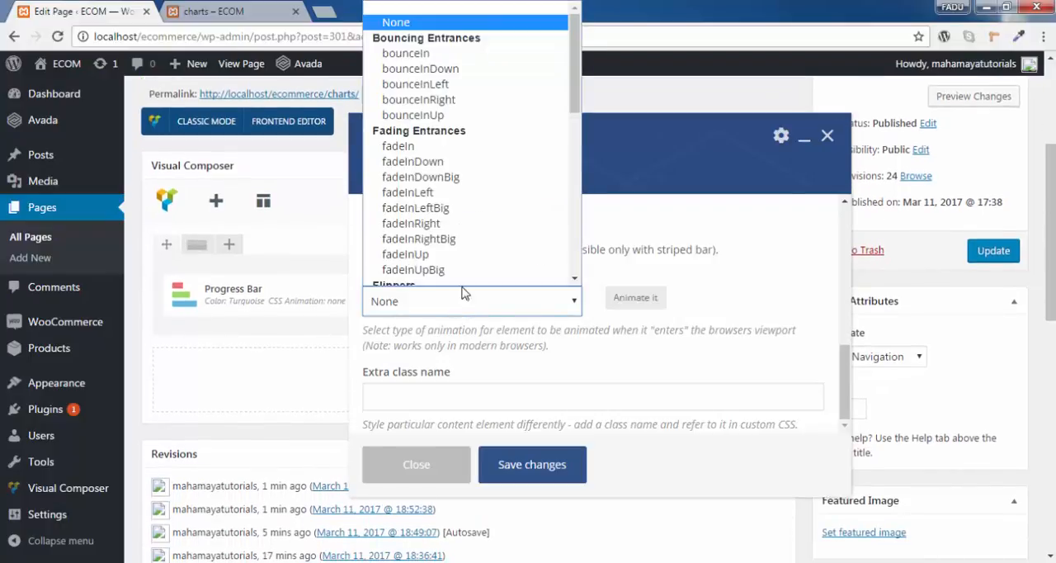
click(460, 146)
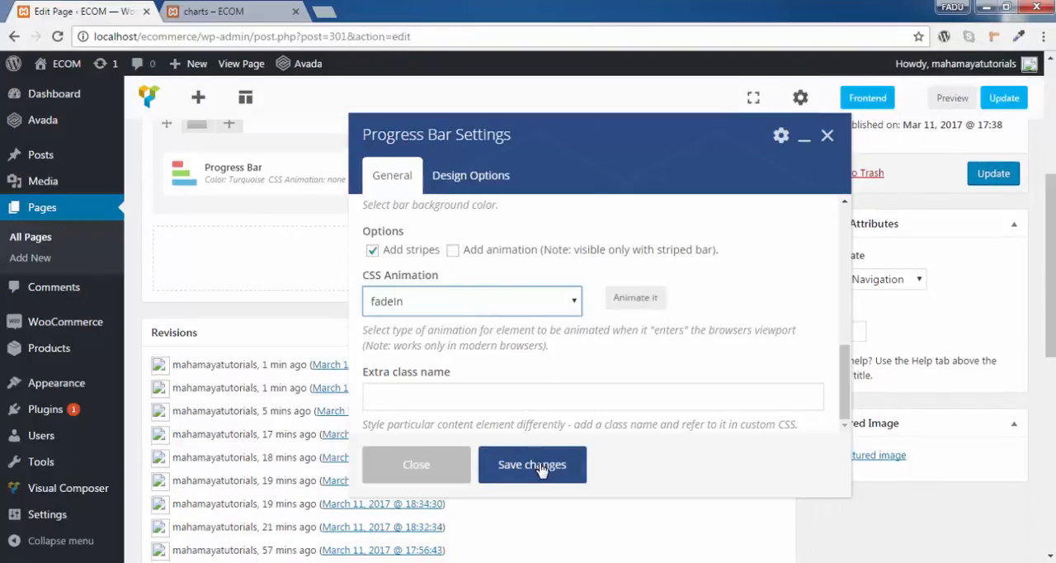
click(537, 462)
click(994, 182)
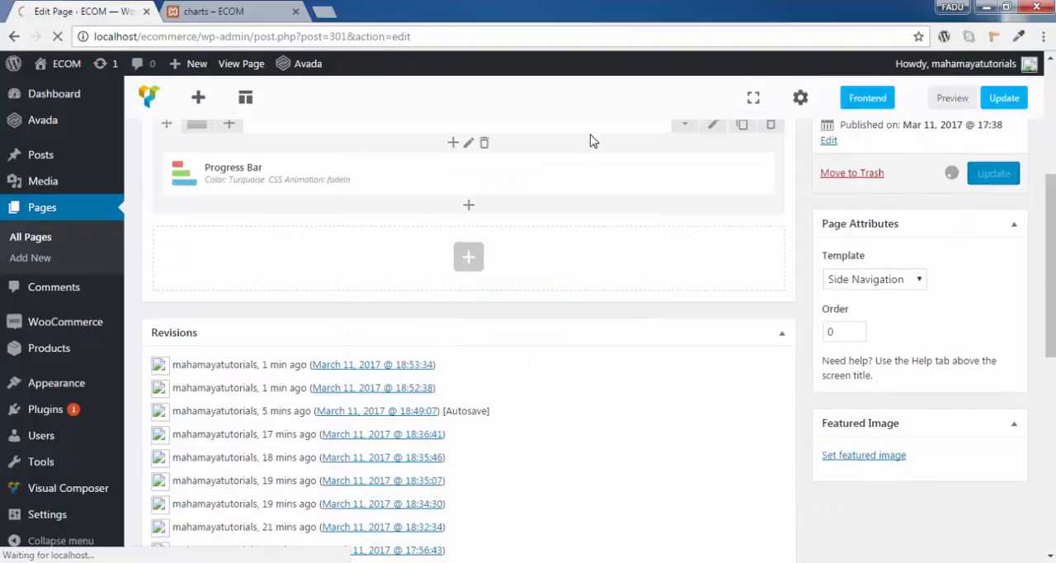
- Reload the previewed charts page to examine the stripes and fade-in animation of the bars
click(216, 12)
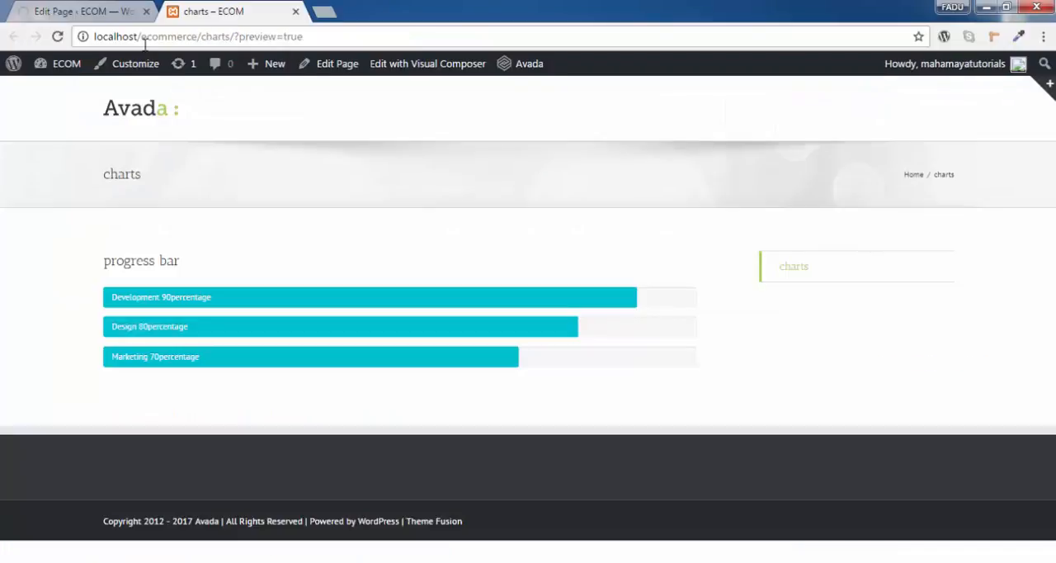
click(64, 41)
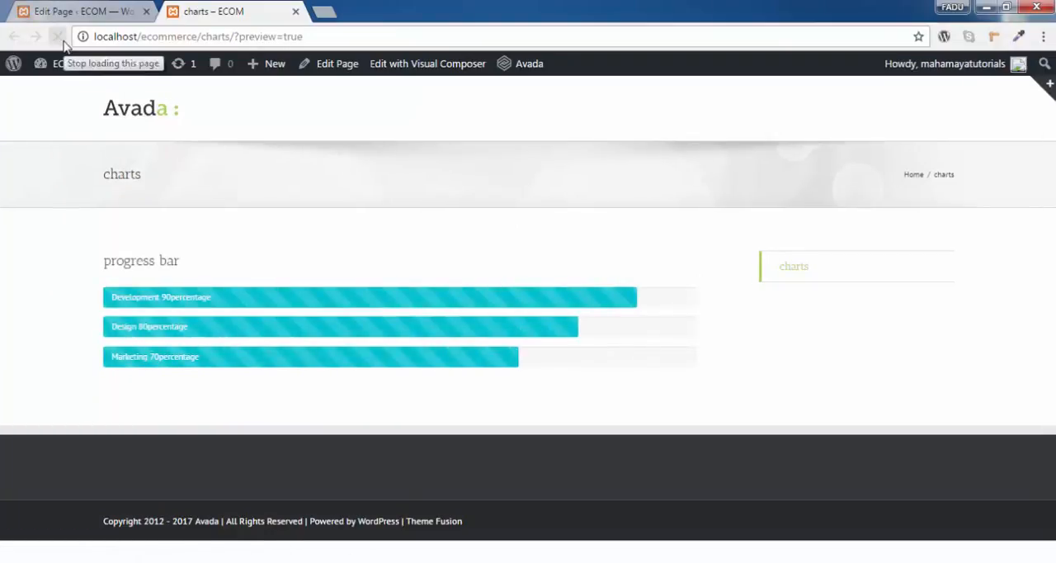
click(57, 38)
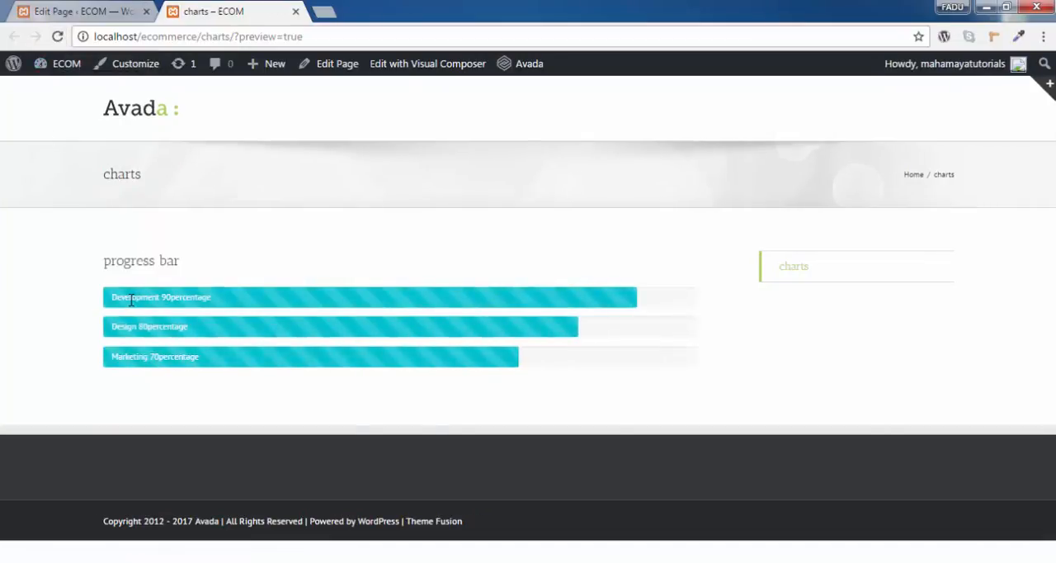
drag(131, 300, 626, 327)
click(402, 414)
- Split the row containing the Progress Bar element into two equal columns in the page editor
click(90, 13)
scroll(495, 347, down, 1)
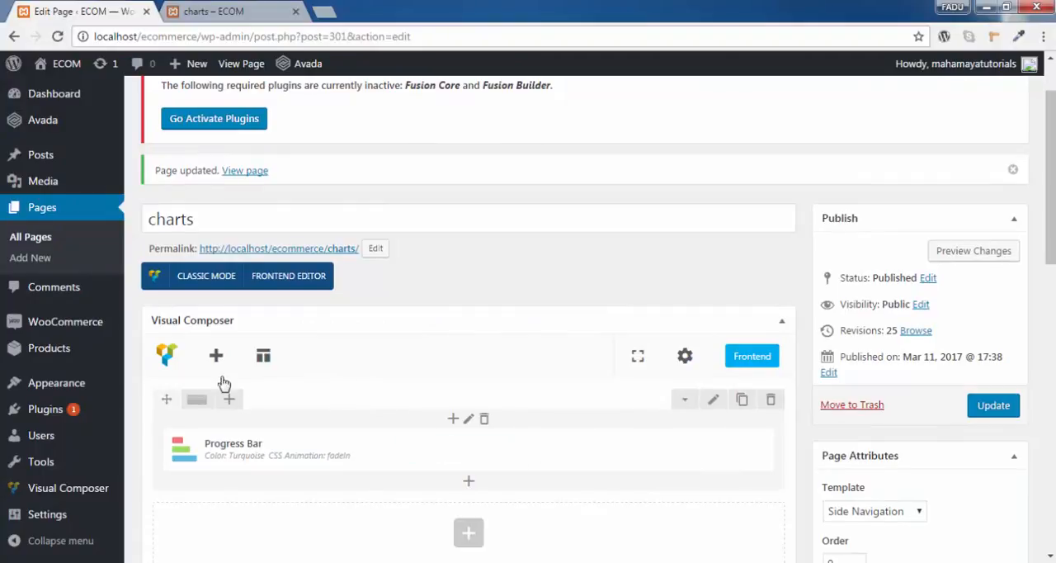
mouse_move(195, 401)
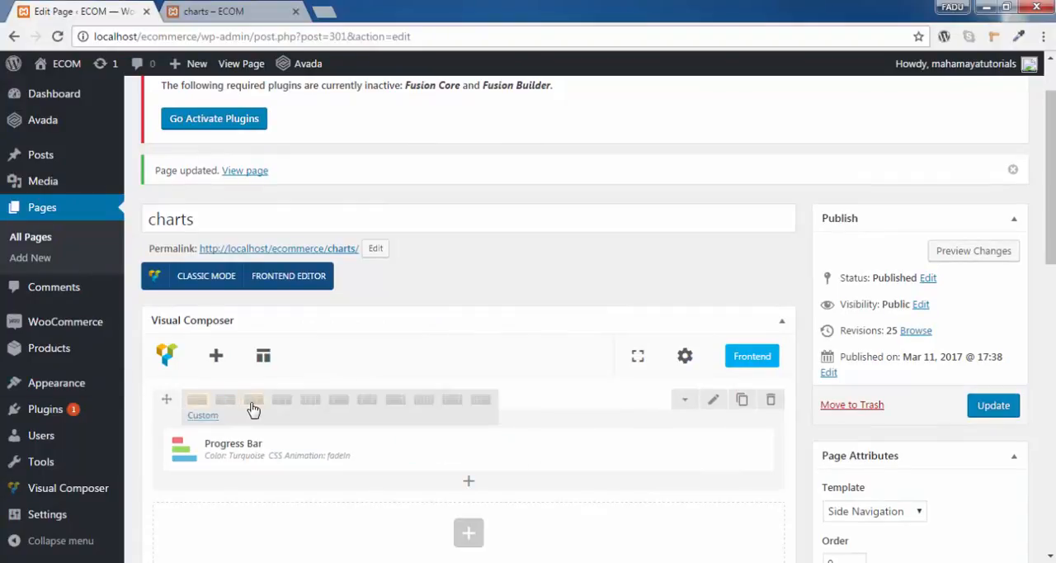
click(229, 402)
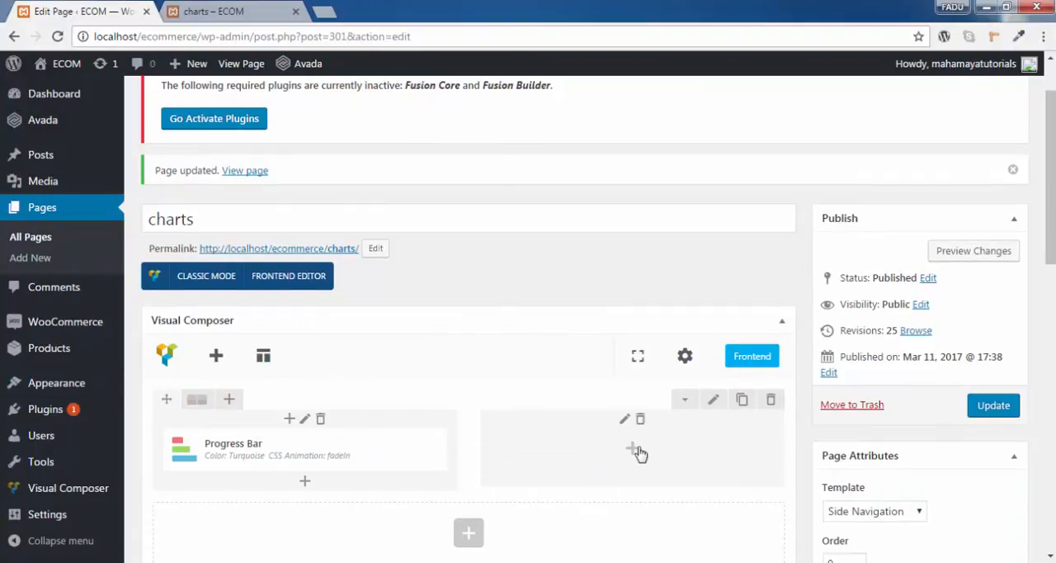
- Add a Round Chart element to the empty second column and enter roundchart as its widget title
click(635, 450)
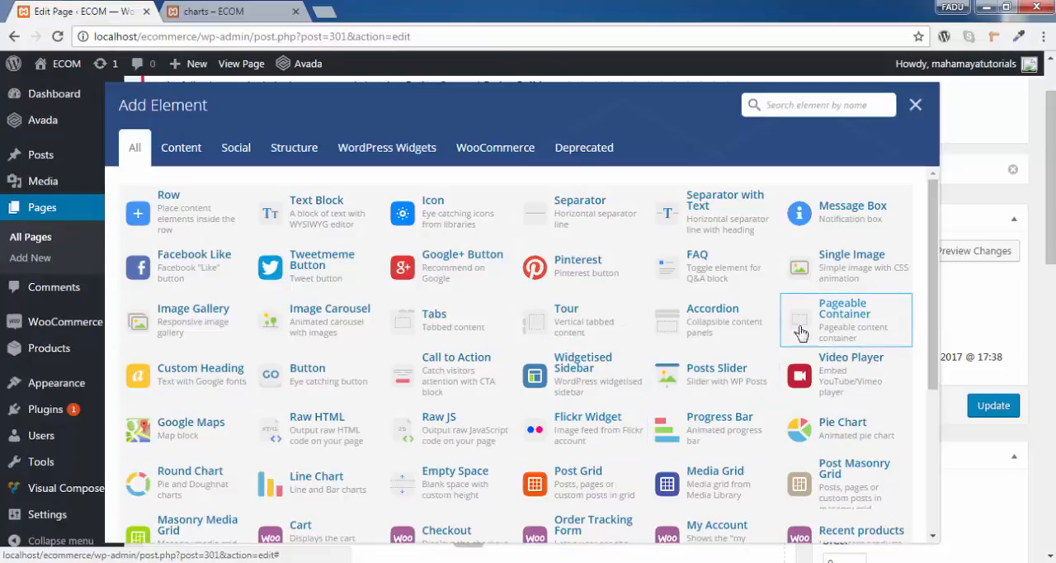
scroll(718, 372, down, 1)
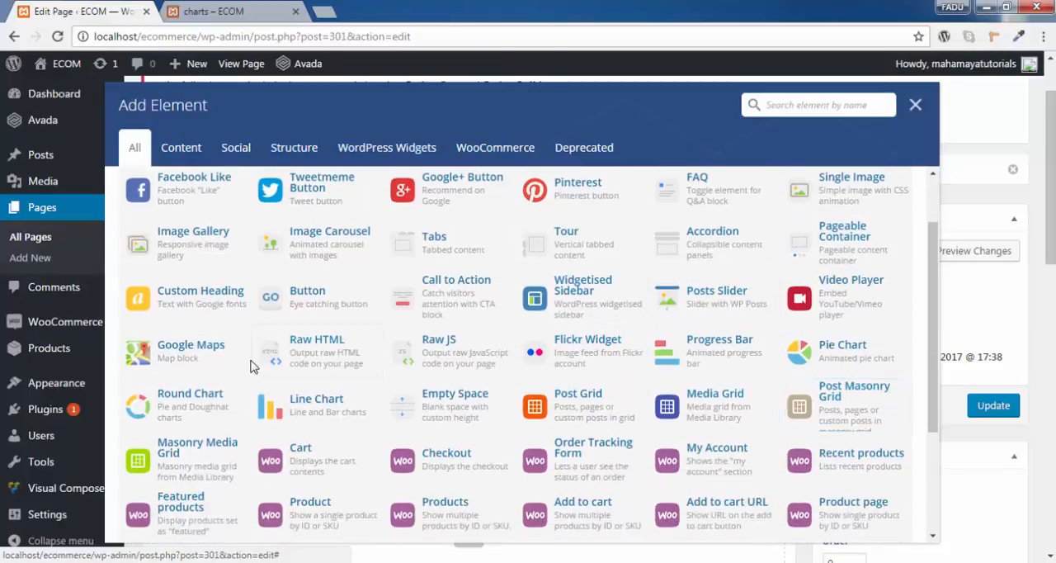
click(204, 410)
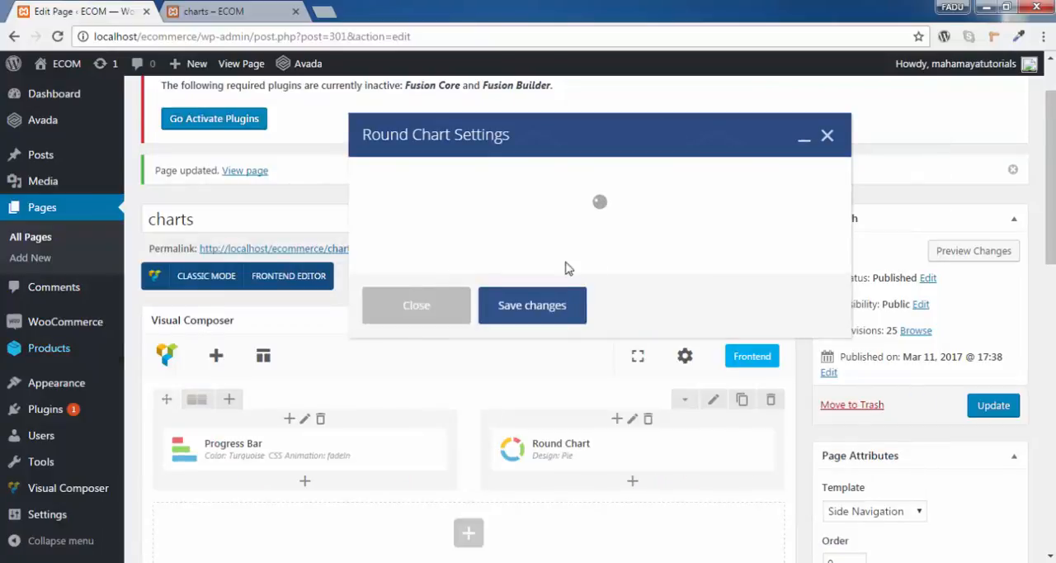
click(403, 247)
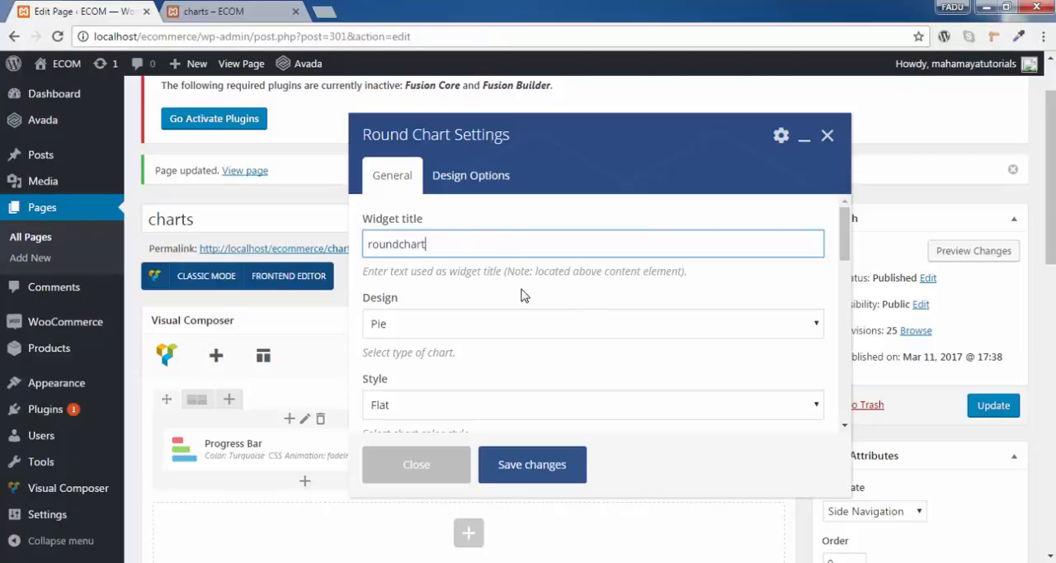
- Choose the Pie design and the Modern style for the round chart
click(463, 323)
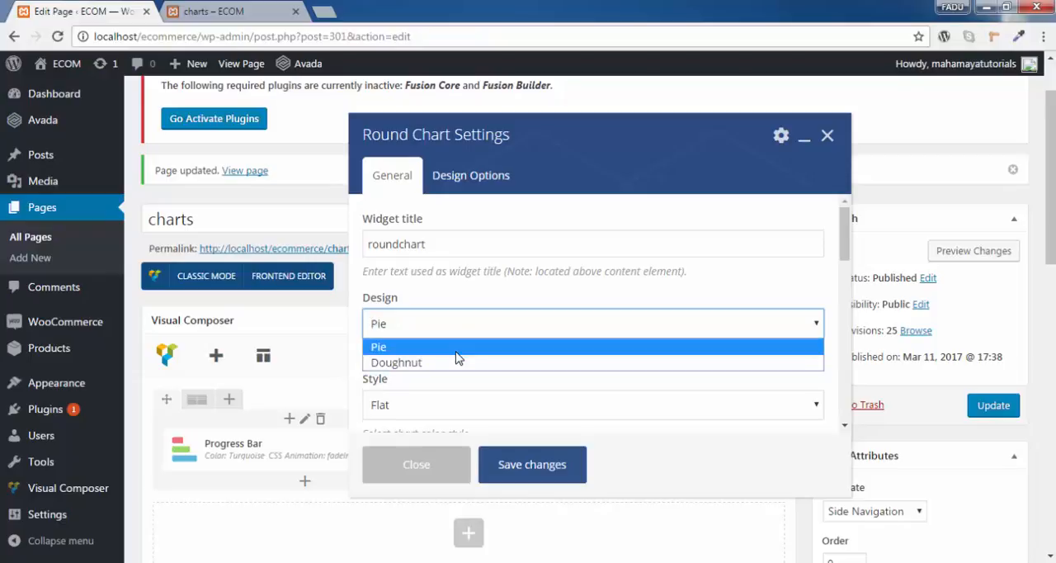
click(456, 348)
scroll(454, 275, down, 1)
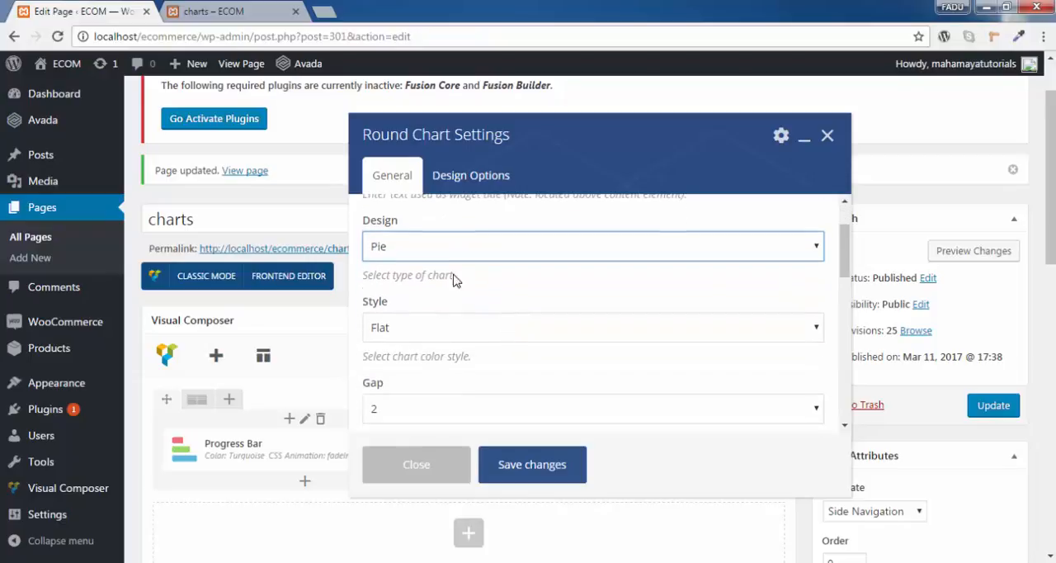
click(459, 340)
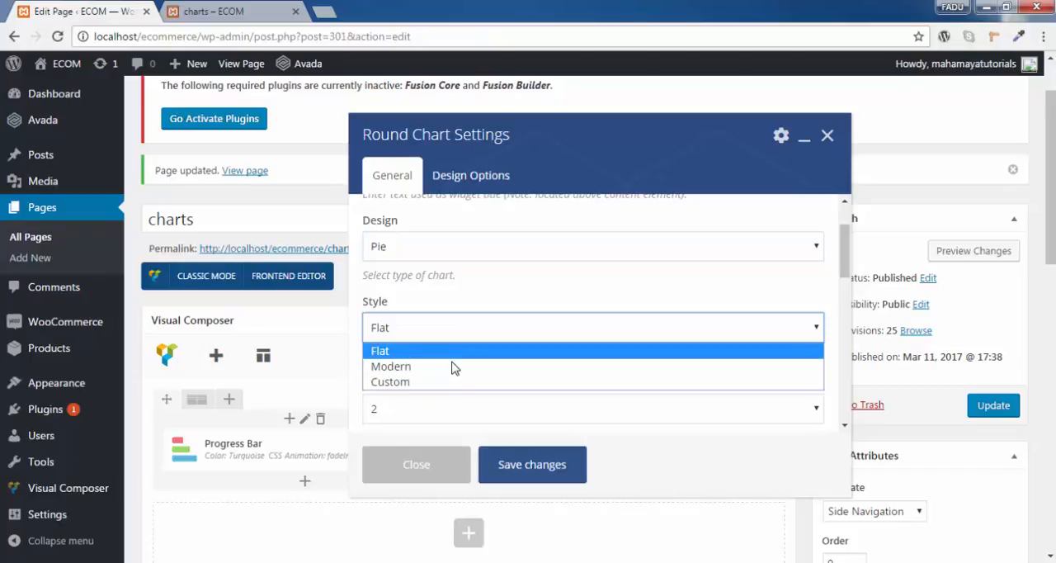
click(454, 367)
scroll(506, 341, down, 1)
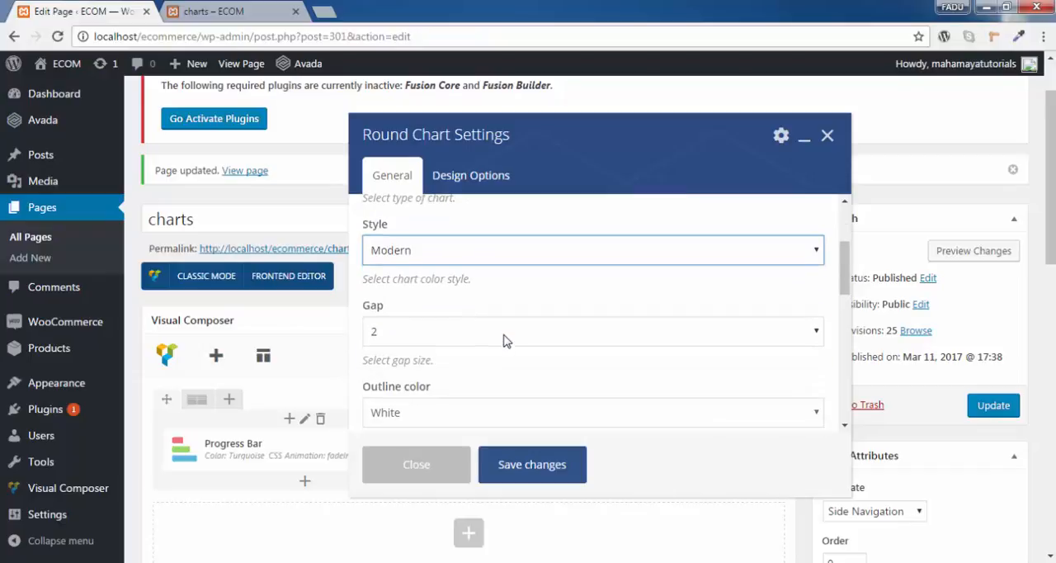
- Review the gap size options and set the round chart's outline color to Orange
click(423, 331)
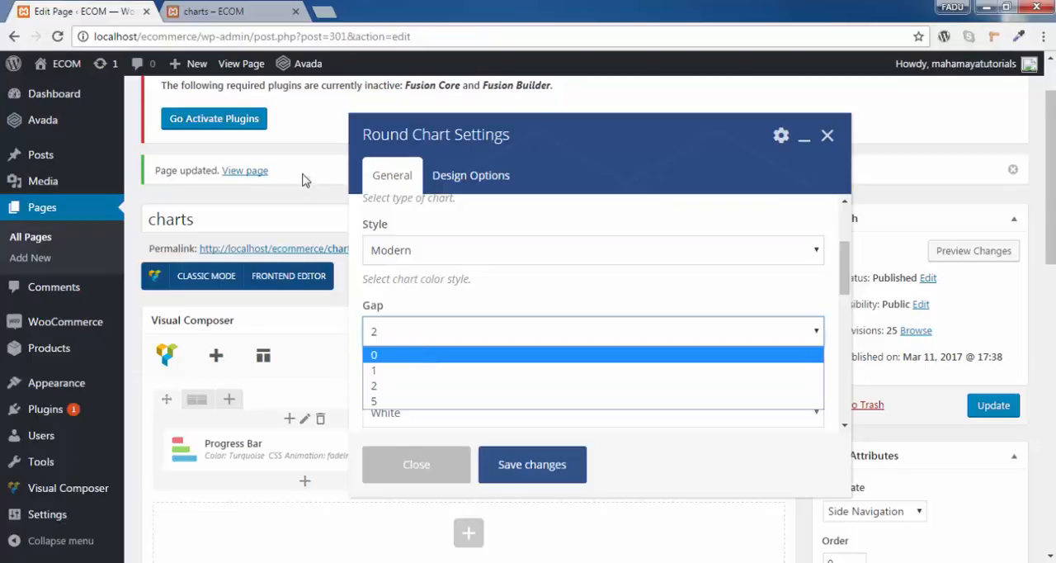
click(745, 306)
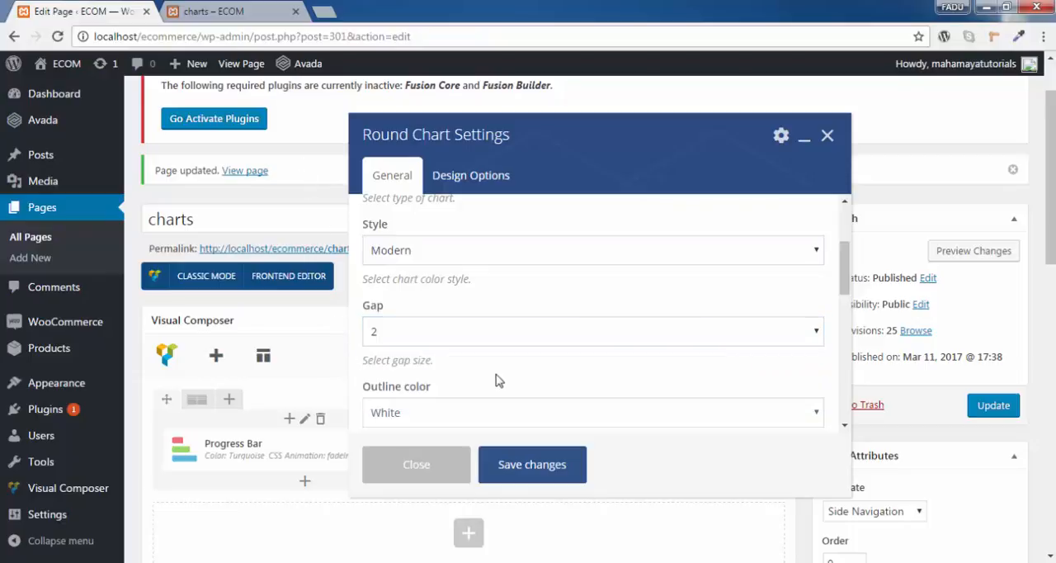
scroll(469, 363, down, 1)
click(431, 342)
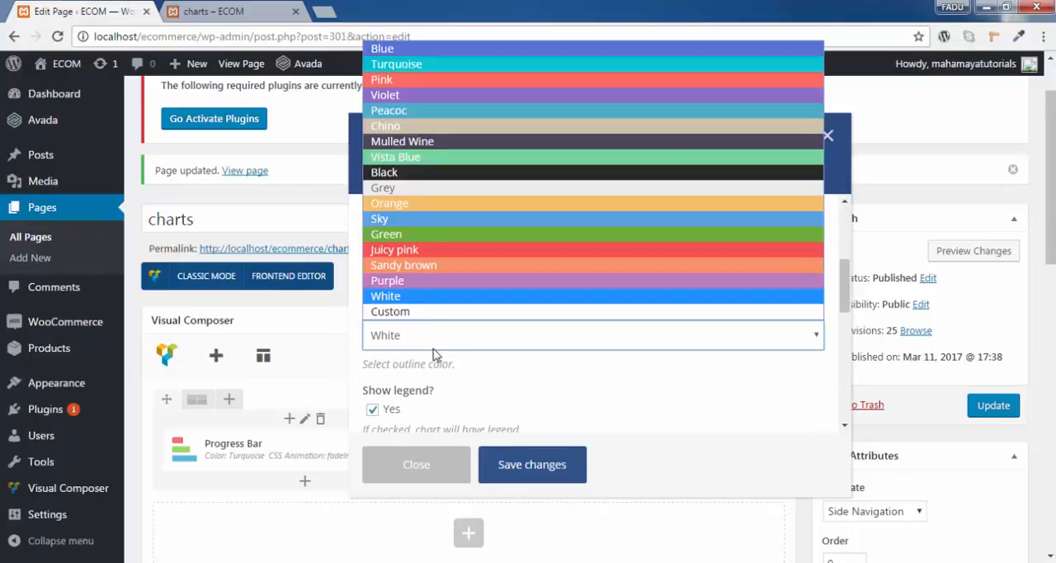
click(420, 206)
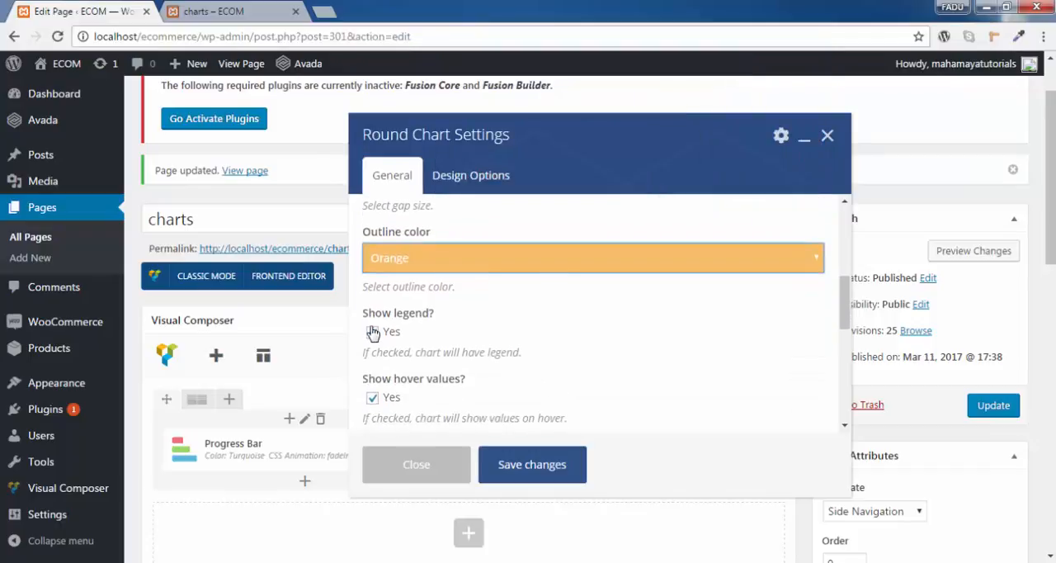
click(372, 331)
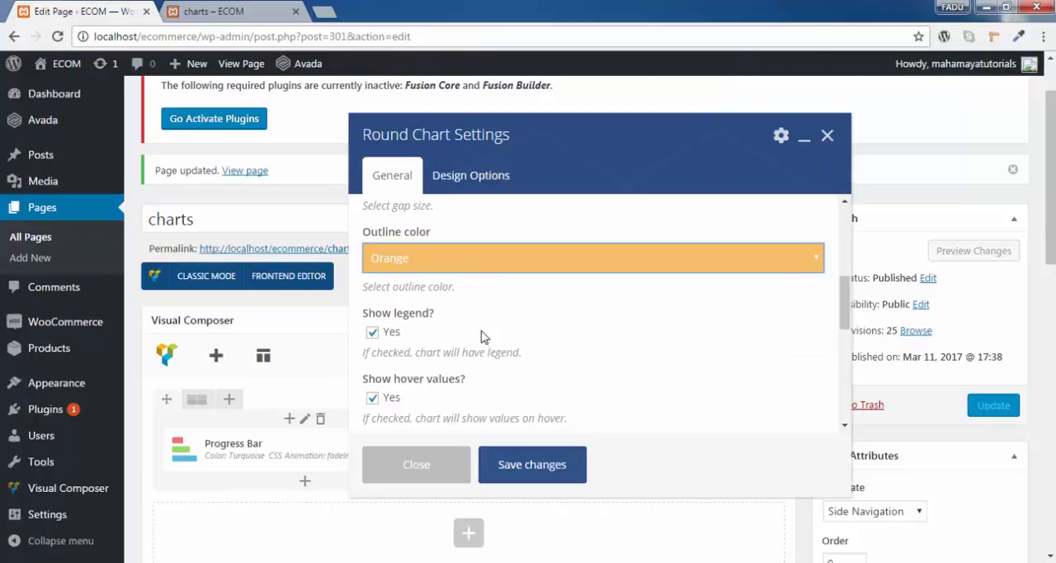
- Replace the title of the round chart's first value with a person's first name and set its area color to Chino
scroll(483, 336, down, 2)
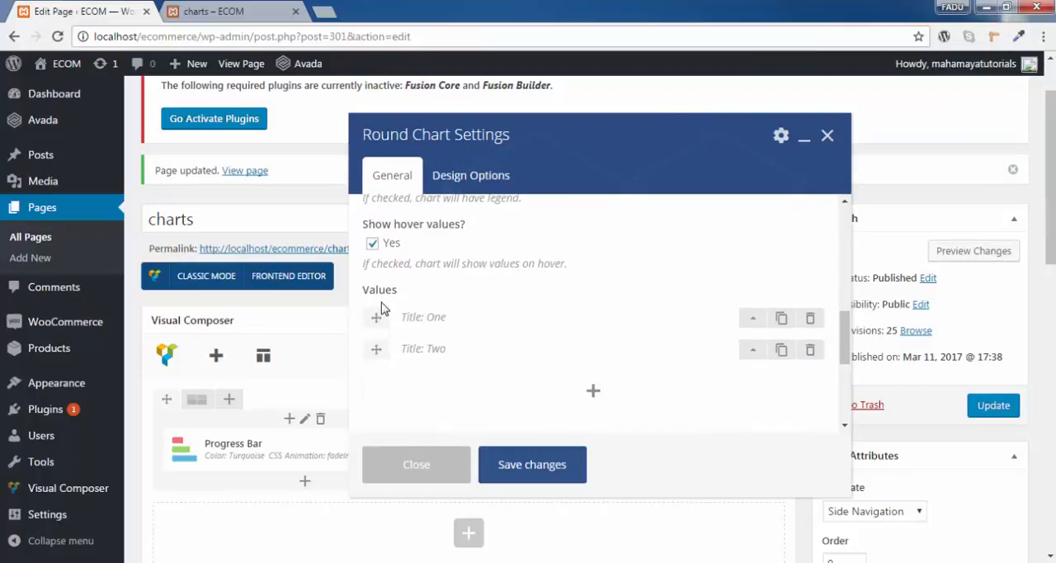
scroll(561, 321, down, 1)
scroll(562, 321, up, 1)
click(751, 320)
scroll(737, 324, down, 1)
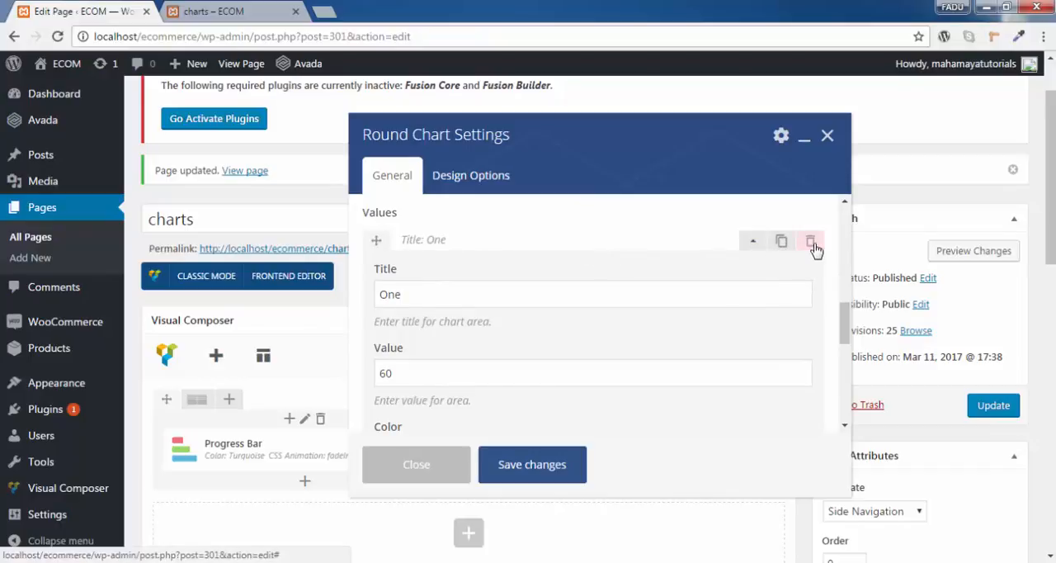
drag(405, 294, 359, 297)
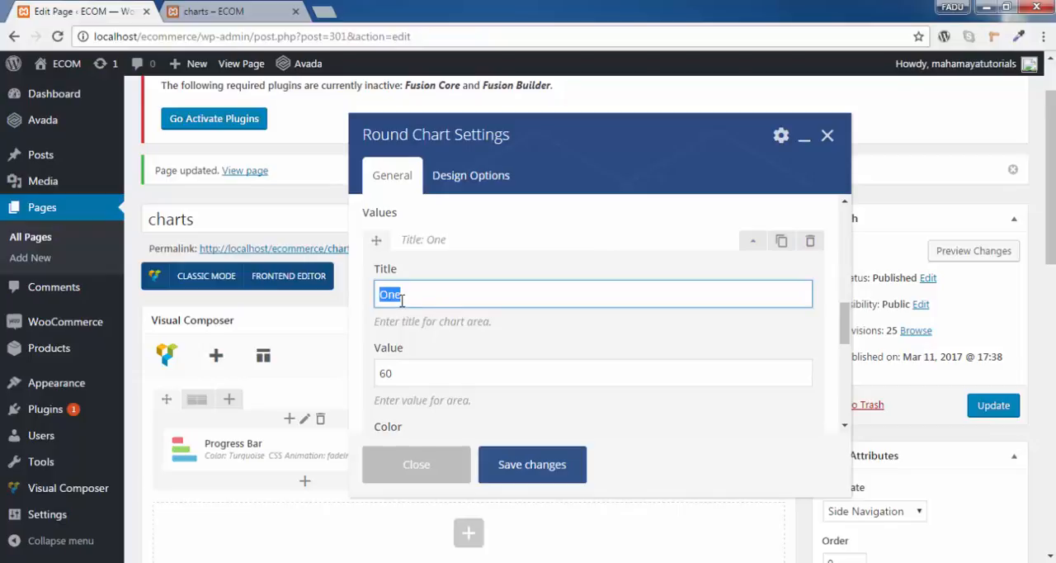
text(ron)
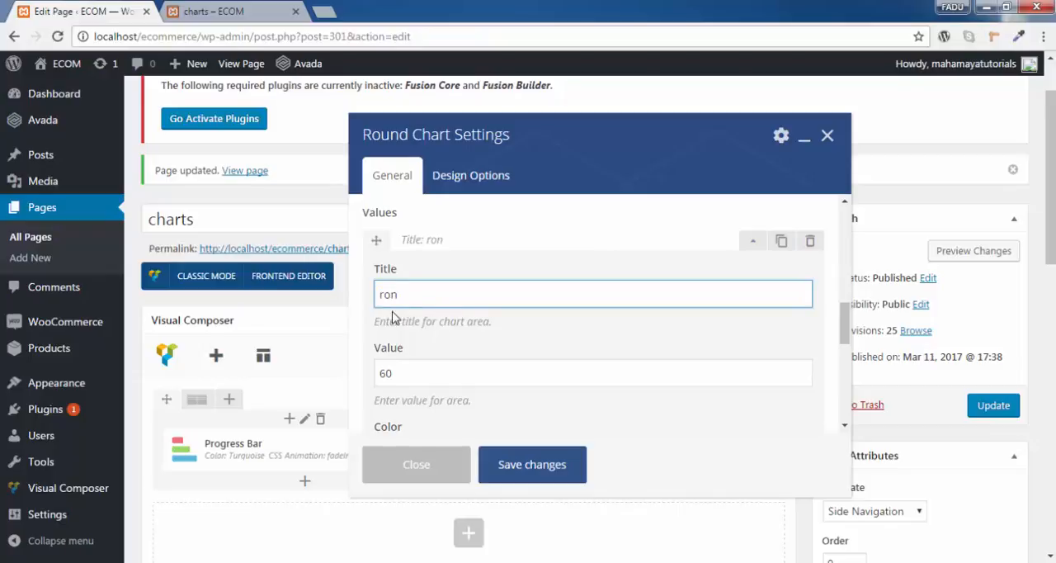
scroll(393, 318, down, 1)
drag(402, 299, 335, 311)
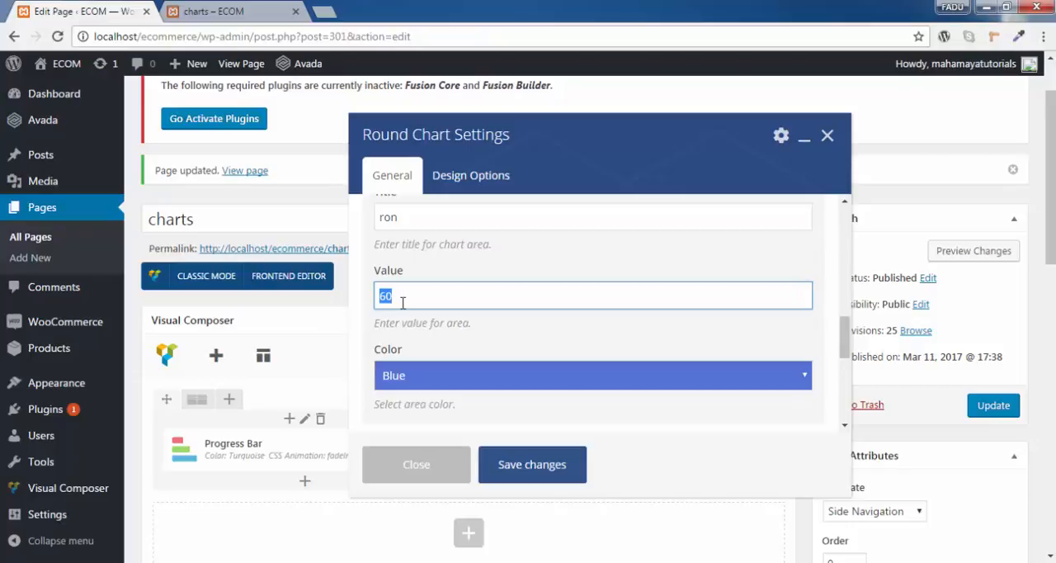
scroll(403, 302, down, 1)
click(465, 303)
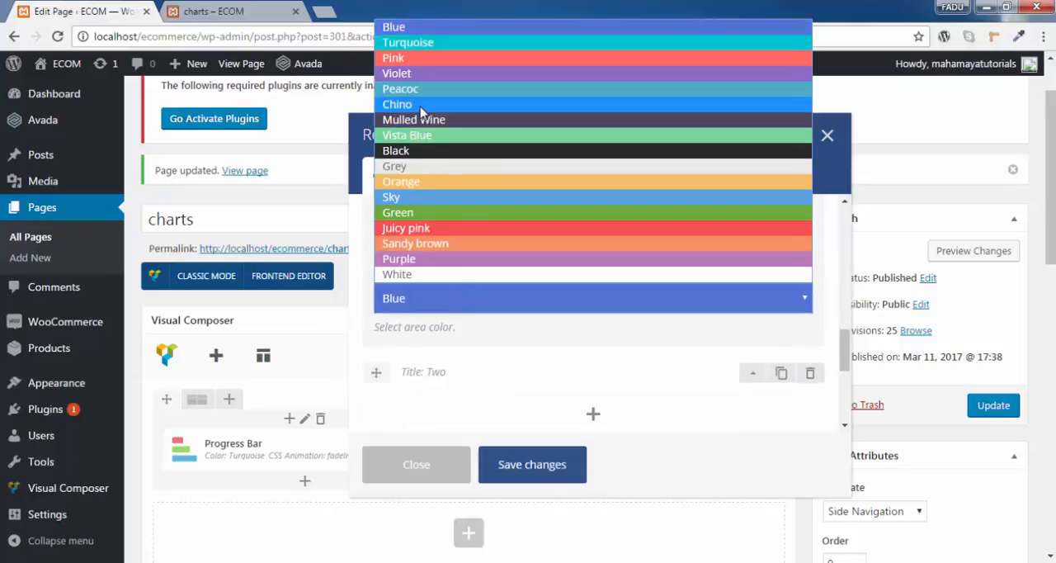
click(464, 104)
scroll(458, 314, down, 1)
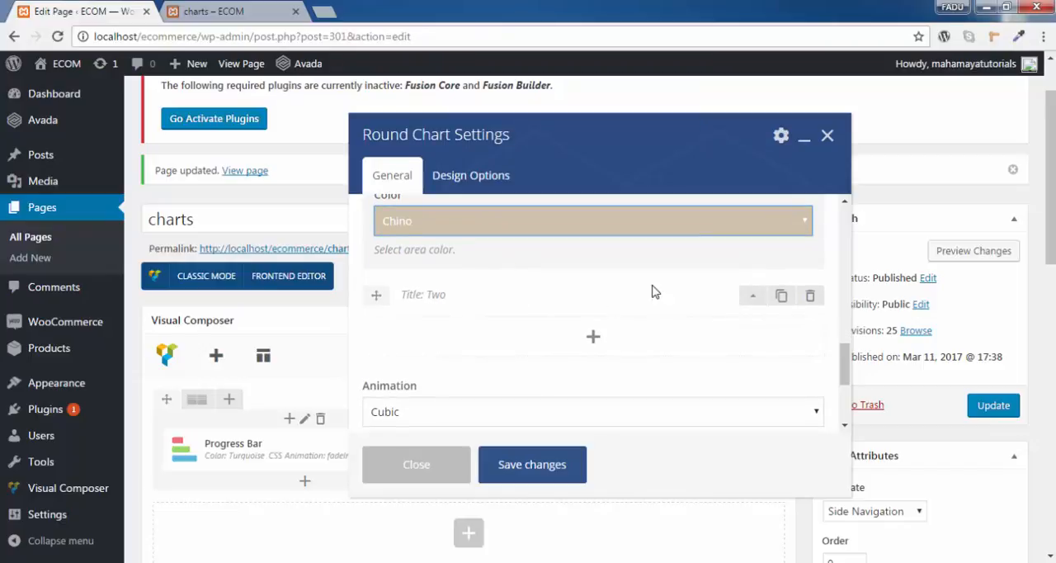
- Retitle the round chart's second value with another person's first name and set its area color to Purple
click(750, 297)
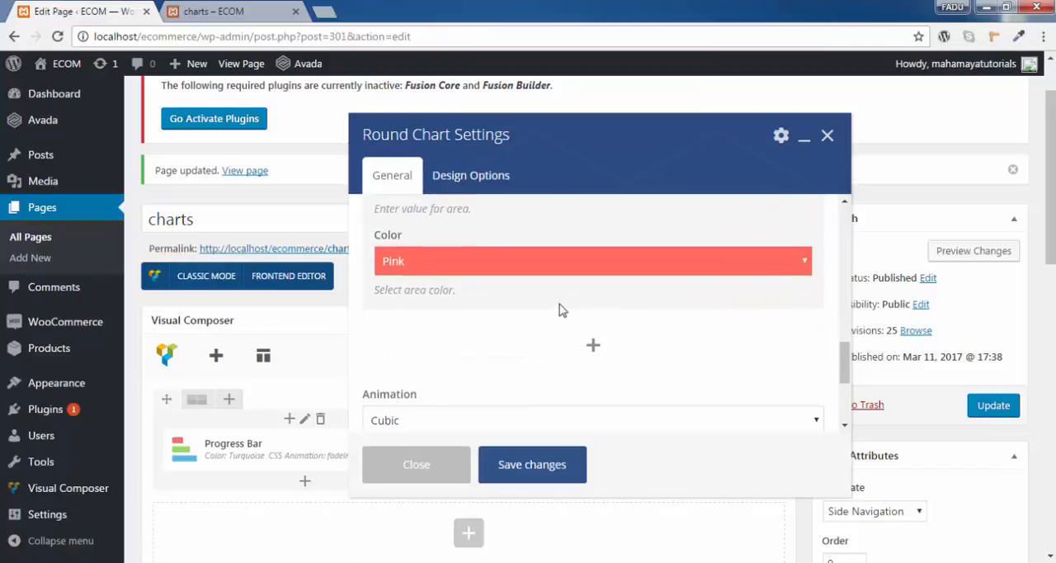
scroll(559, 310, up, 1)
scroll(424, 273, up, 2)
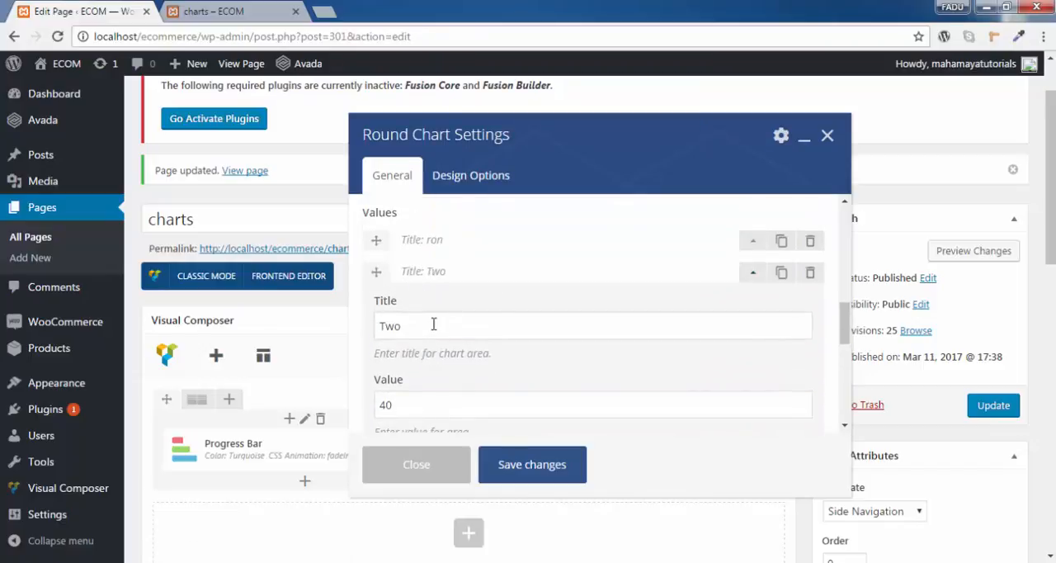
double_click(434, 324)
text(harry)
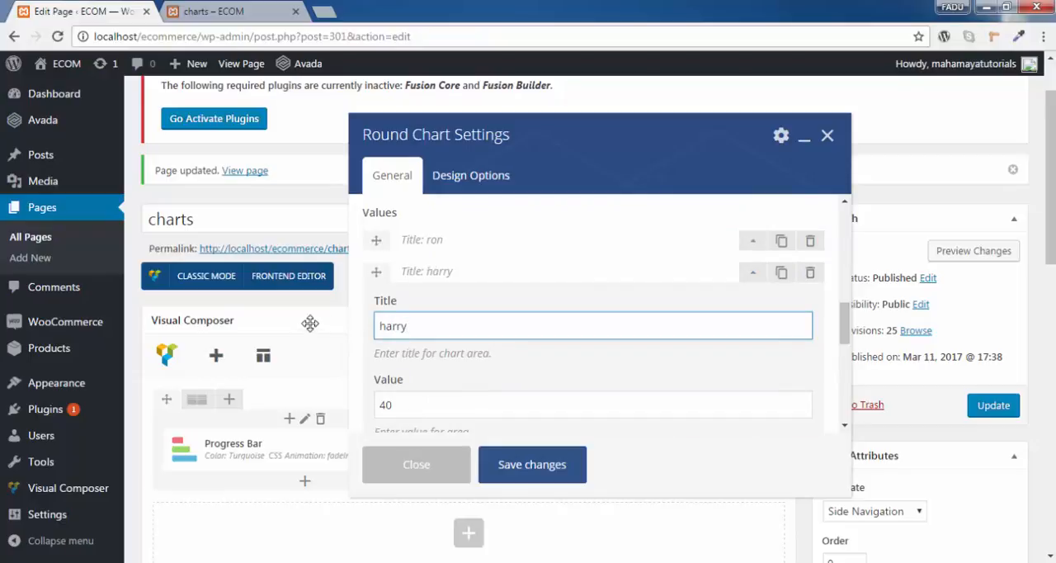
scroll(428, 338, down, 2)
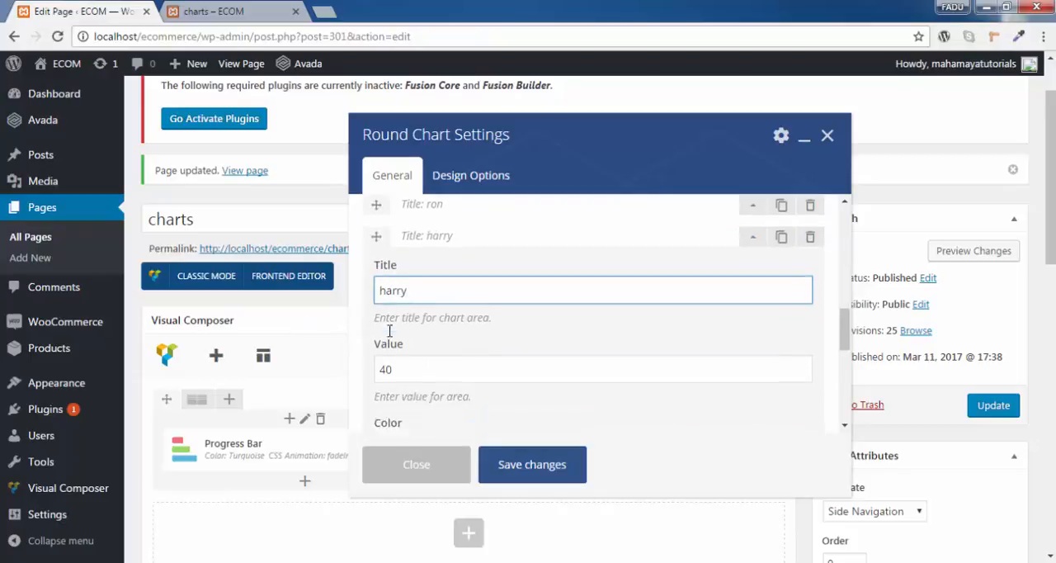
scroll(518, 320, down, 2)
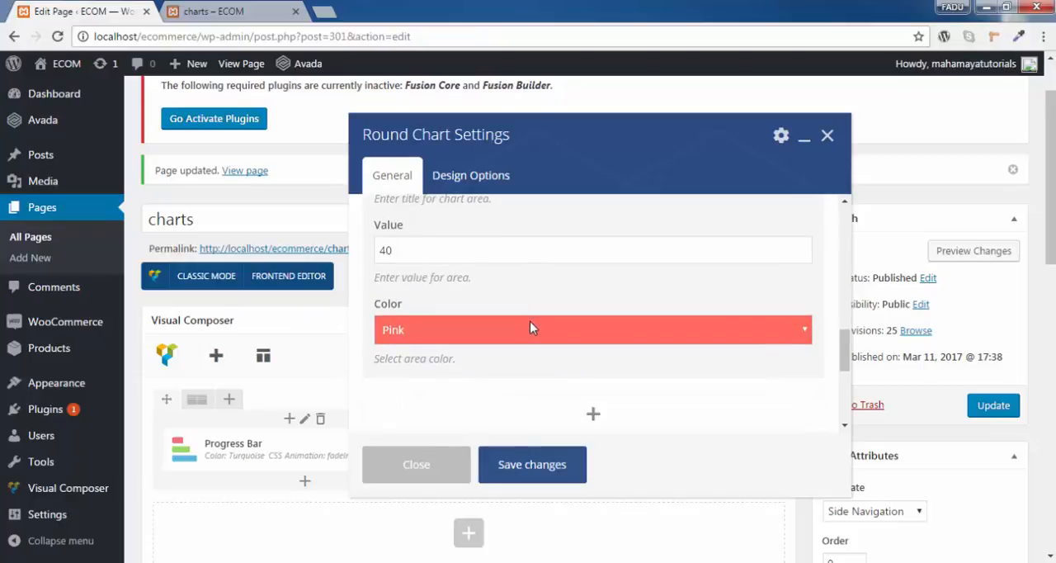
click(533, 330)
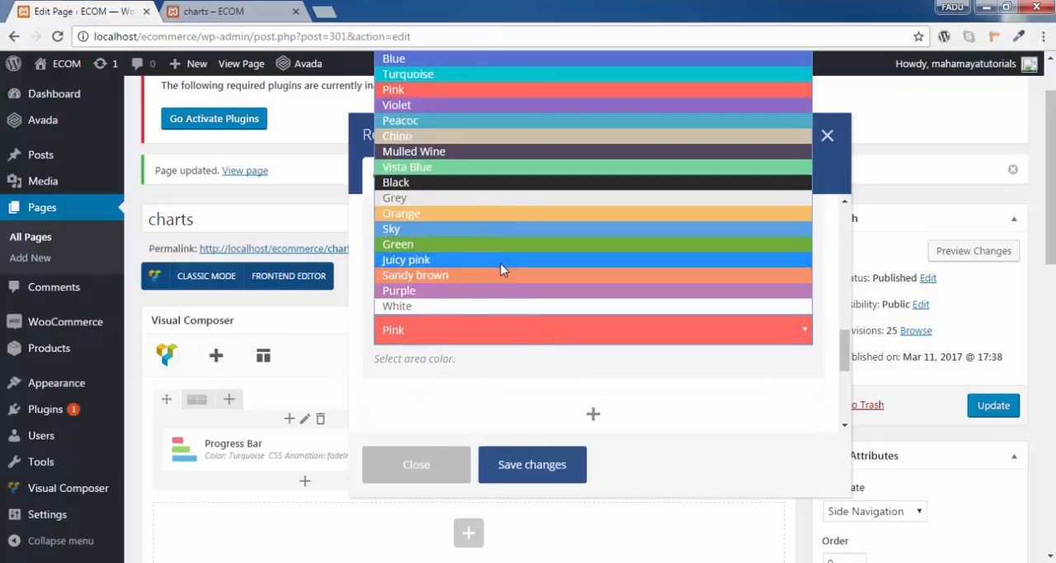
click(503, 293)
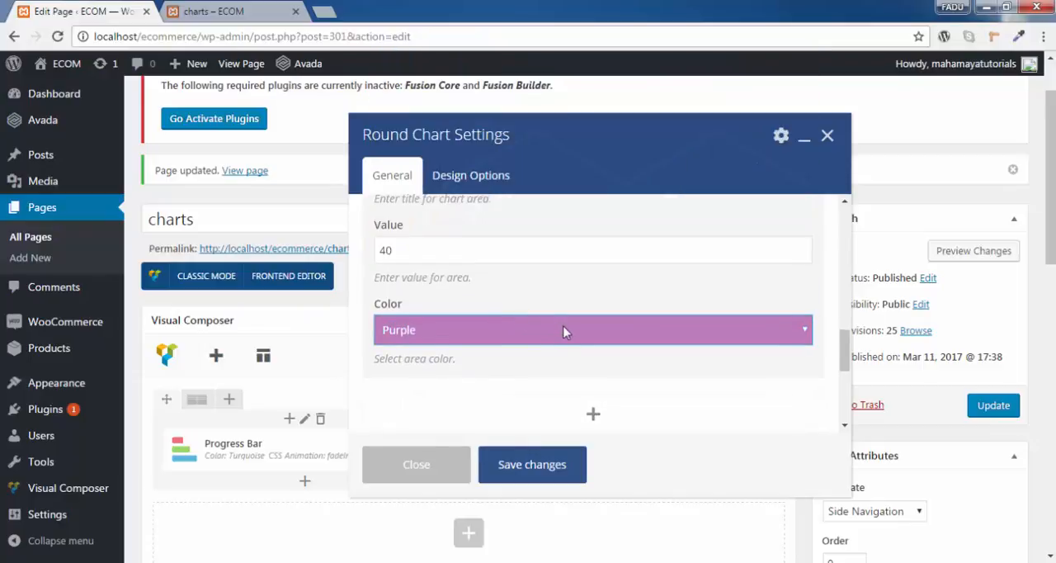
- Add a blank third value to the round chart and delete it again
scroll(565, 332, down, 1)
scroll(633, 342, up, 1)
scroll(633, 342, down, 2)
click(594, 264)
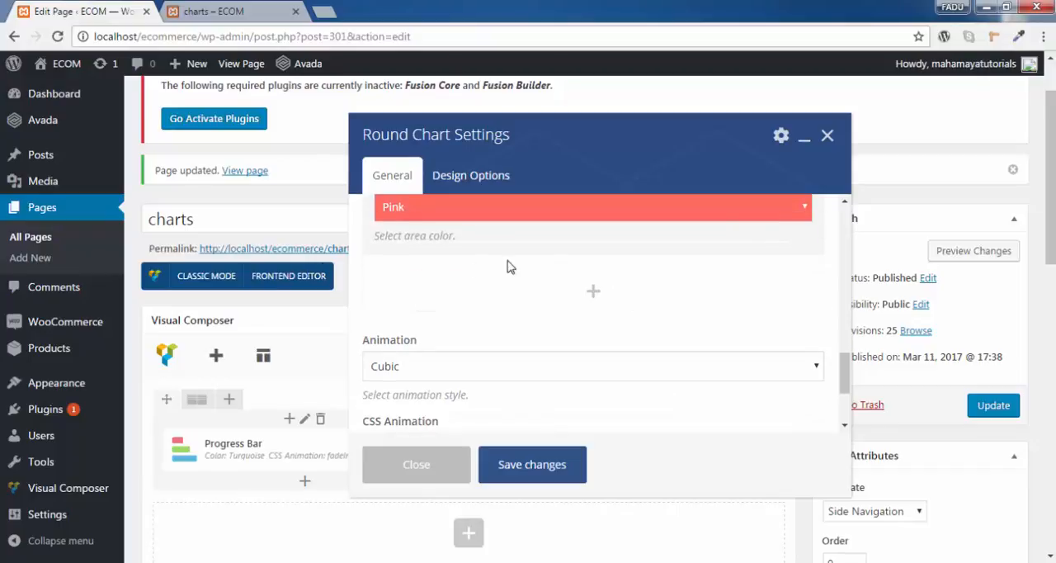
scroll(561, 272, up, 4)
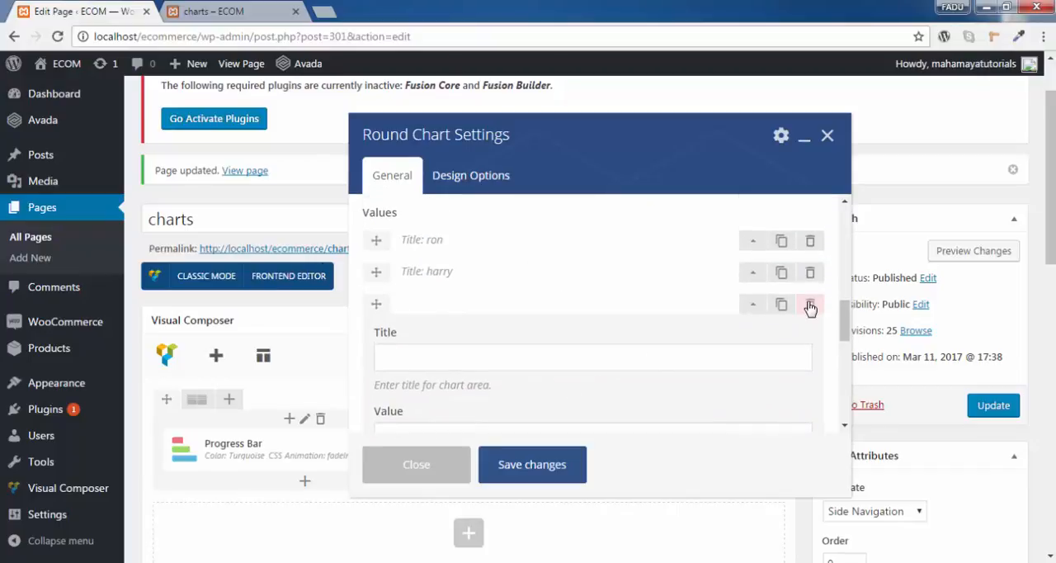
click(811, 307)
click(596, 128)
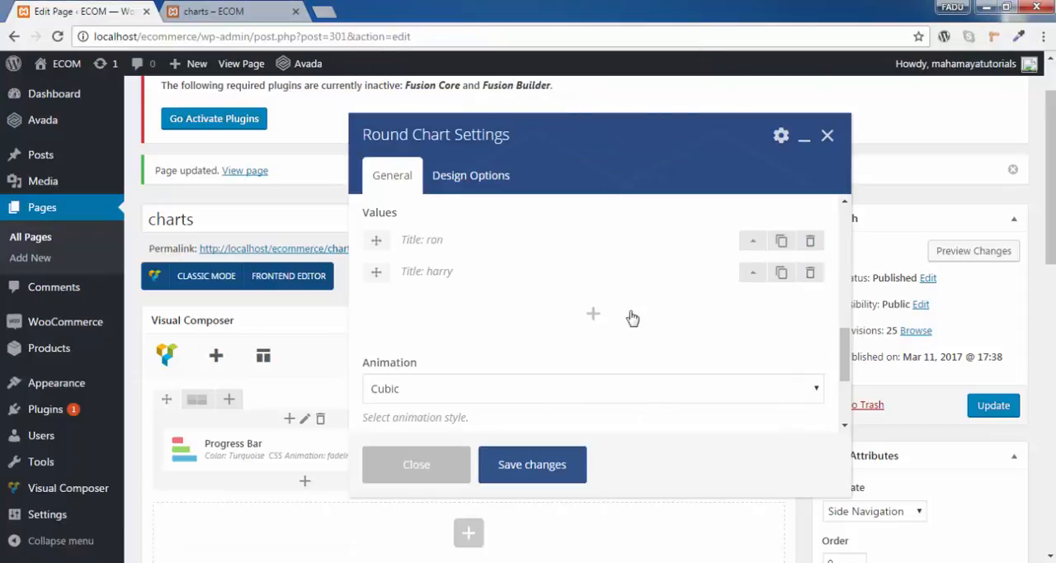
- Set the round chart's animation style to Elastic and look through the CSS animation options
scroll(633, 319, down, 2)
click(457, 323)
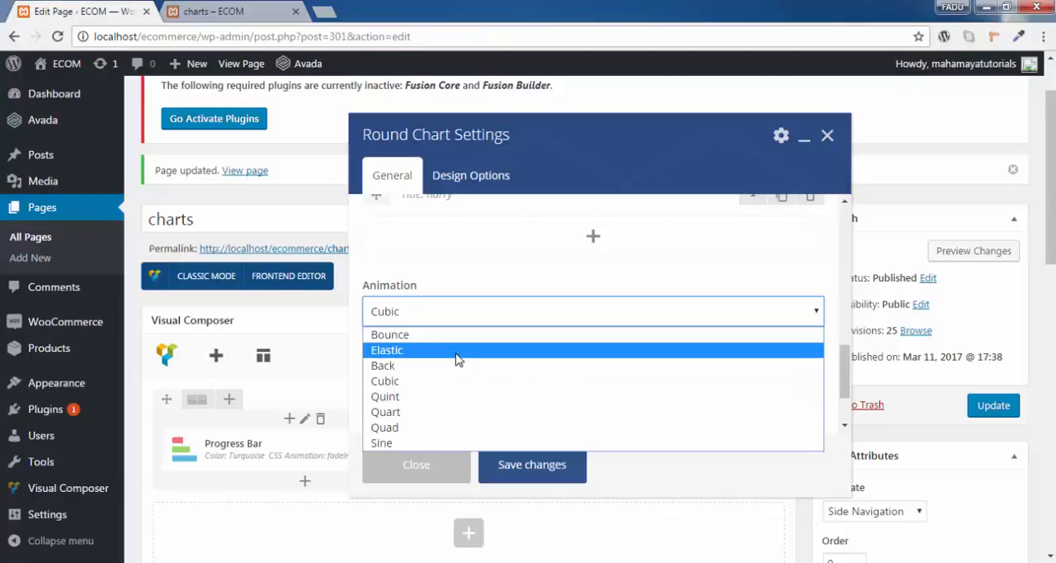
click(456, 350)
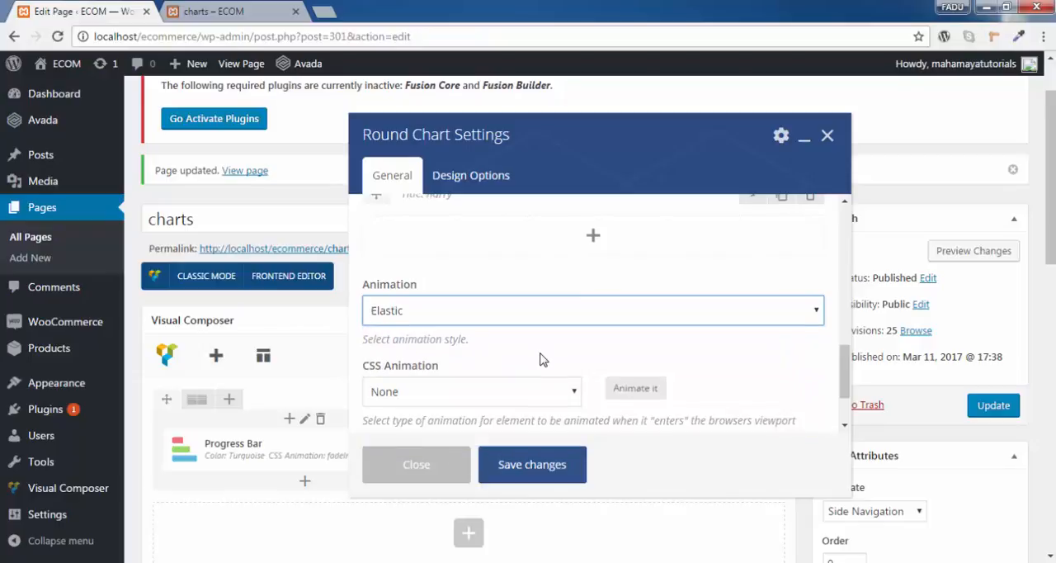
scroll(512, 347, down, 2)
click(483, 312)
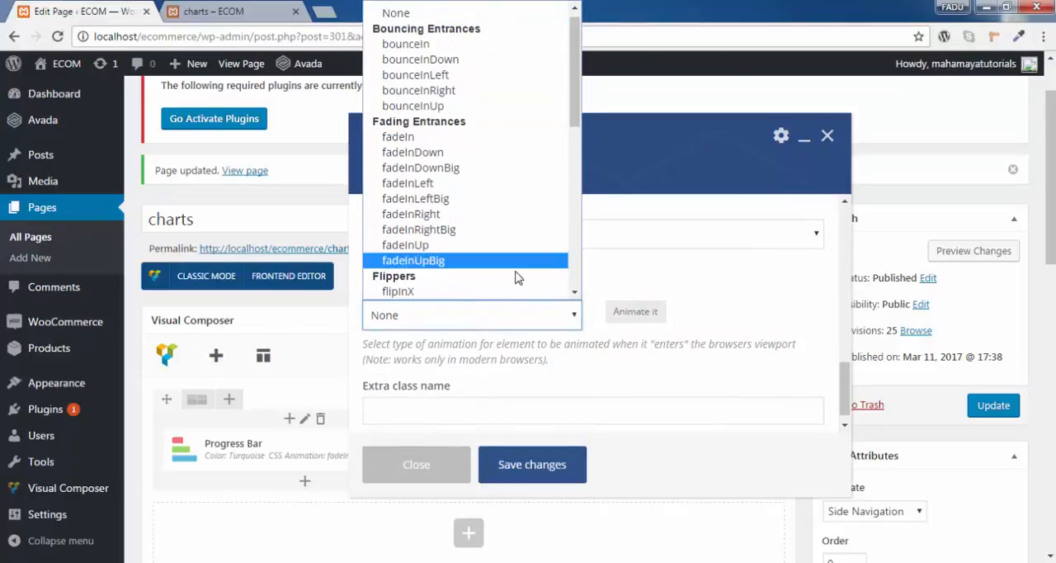
click(541, 322)
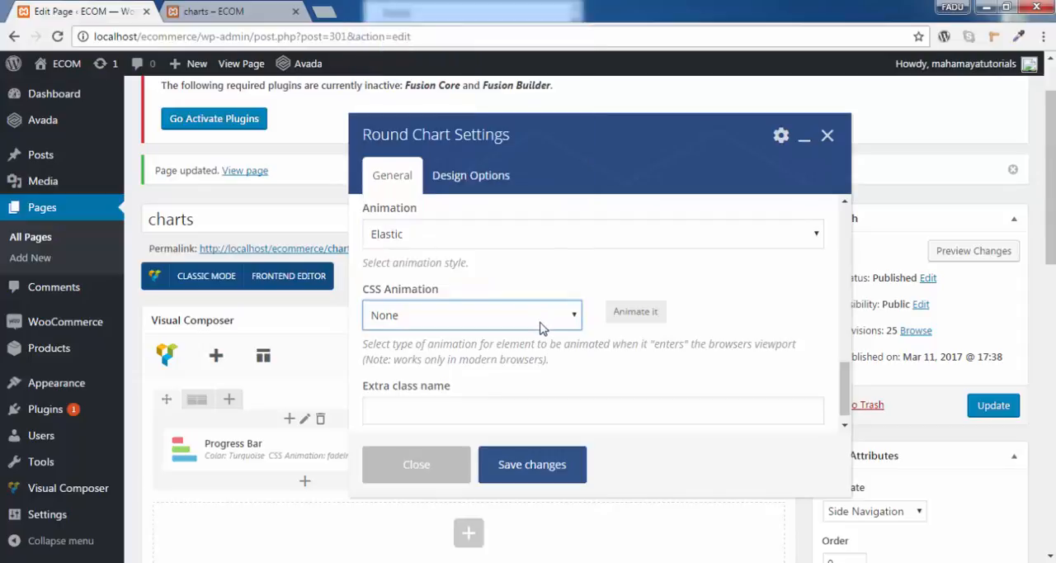
- Switch to the charts page preview to view its current layout
click(260, 7)
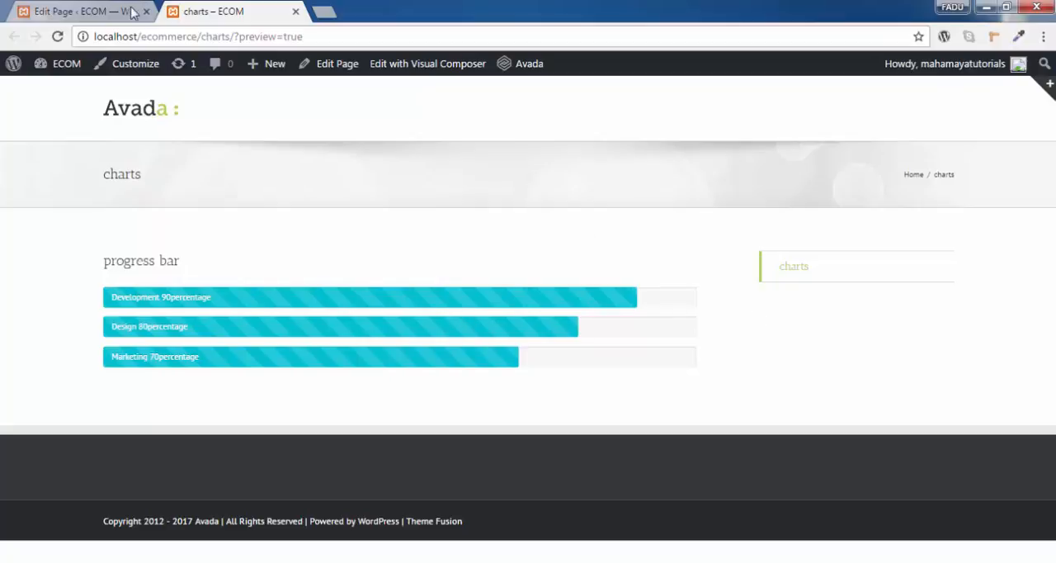
- Save the round chart's settings in the page editor and update the charts page
click(75, 8)
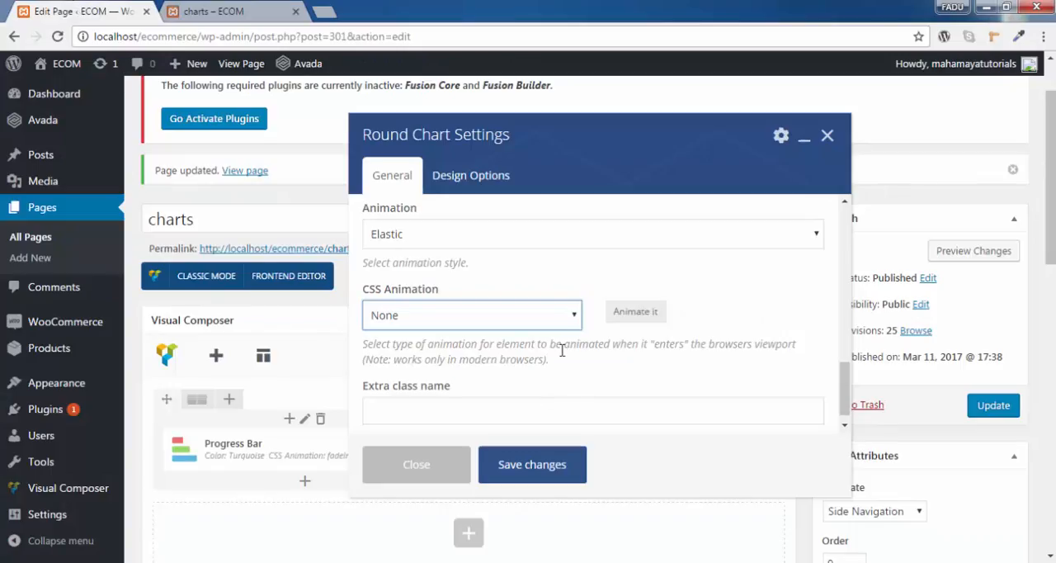
click(500, 407)
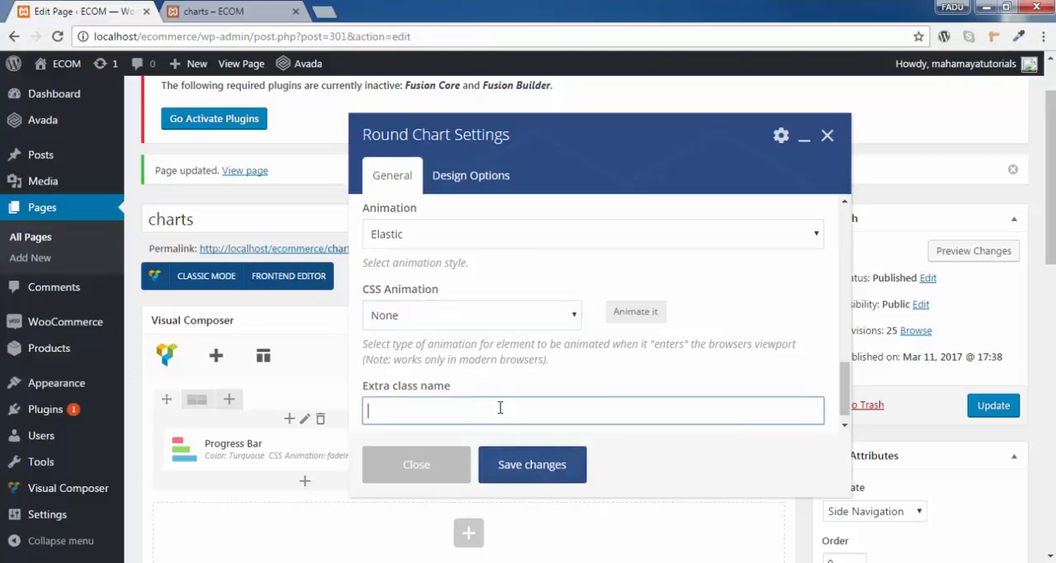
click(523, 470)
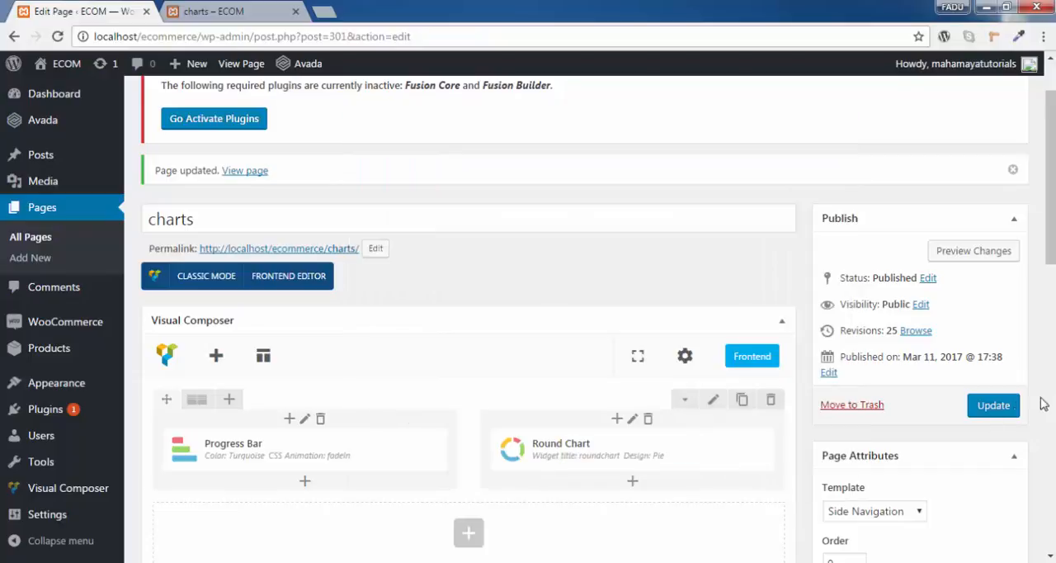
click(982, 409)
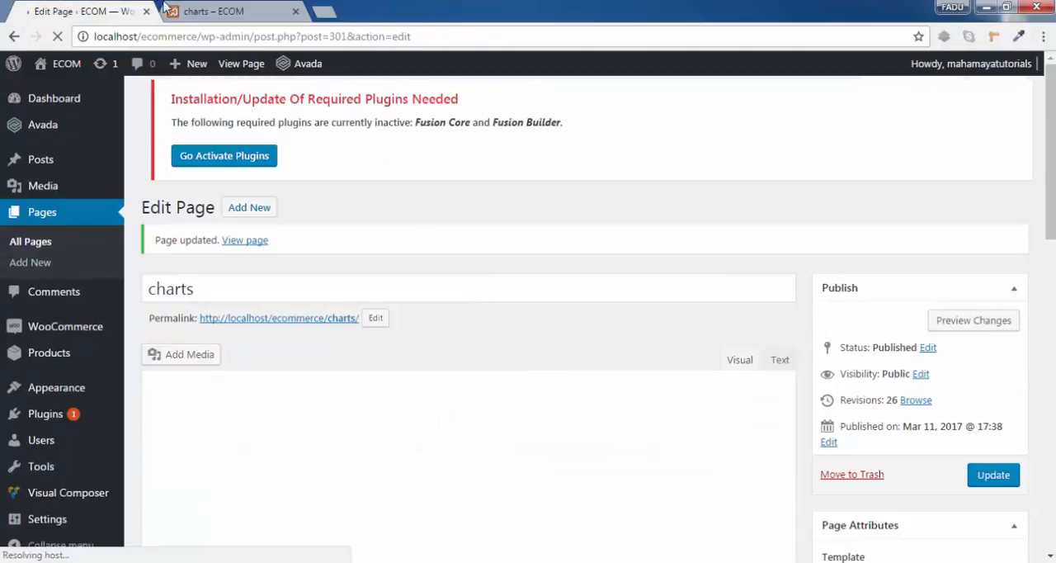
- Reload the charts page preview and examine the round chart's animation and hover values
click(166, 10)
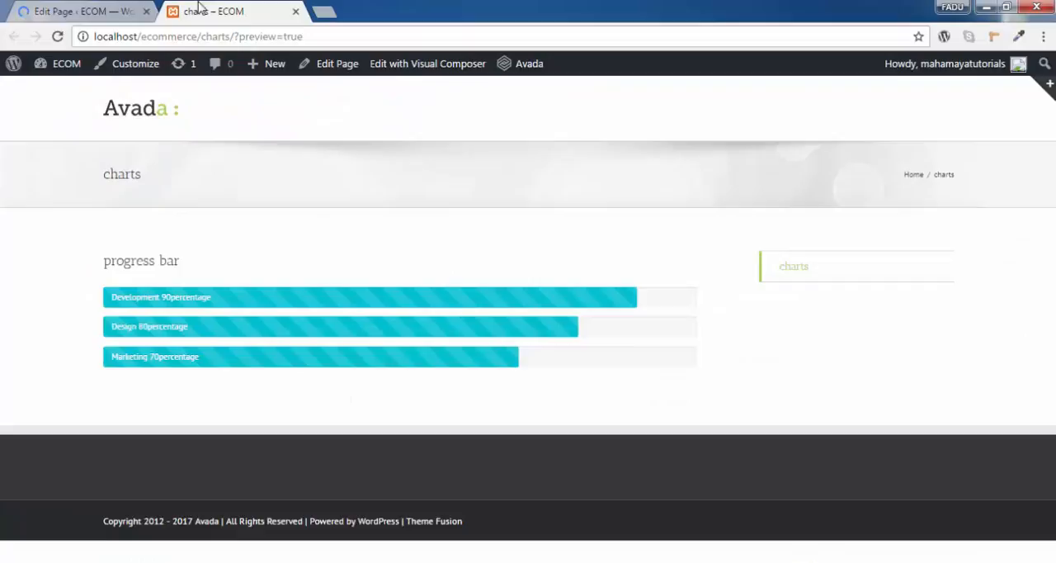
click(38, 36)
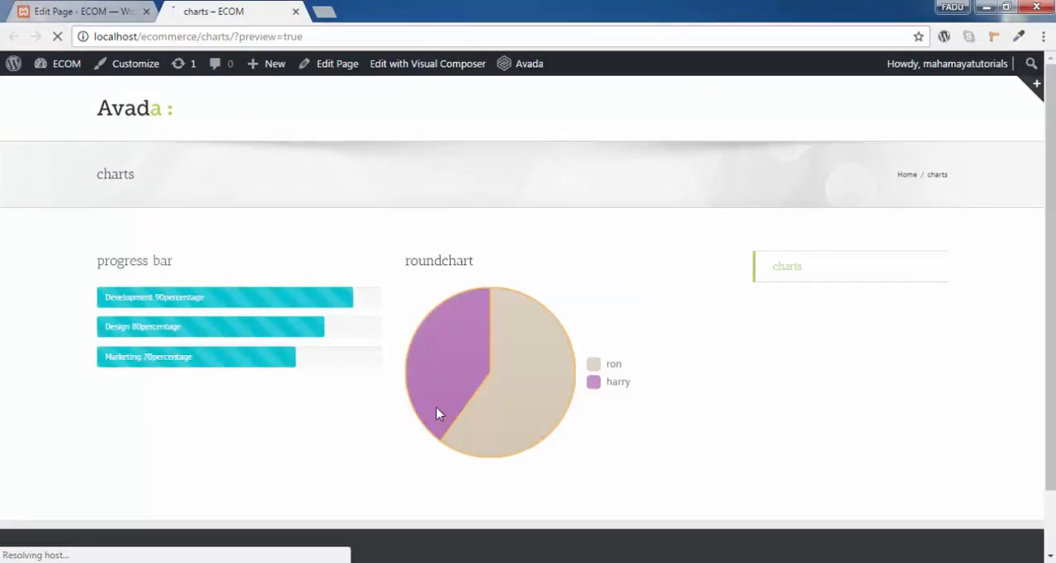
click(58, 37)
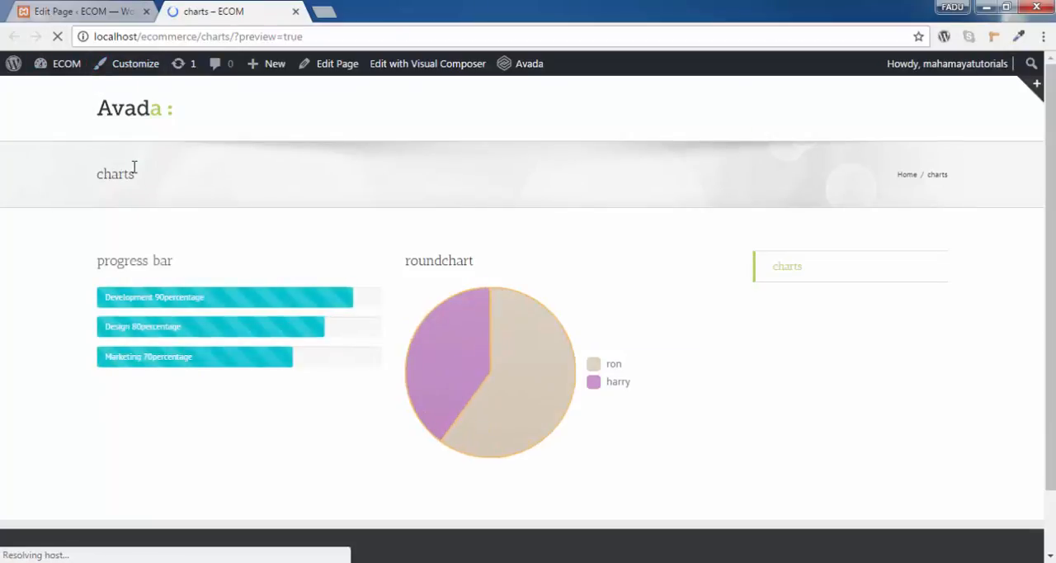
mouse_move(477, 379)
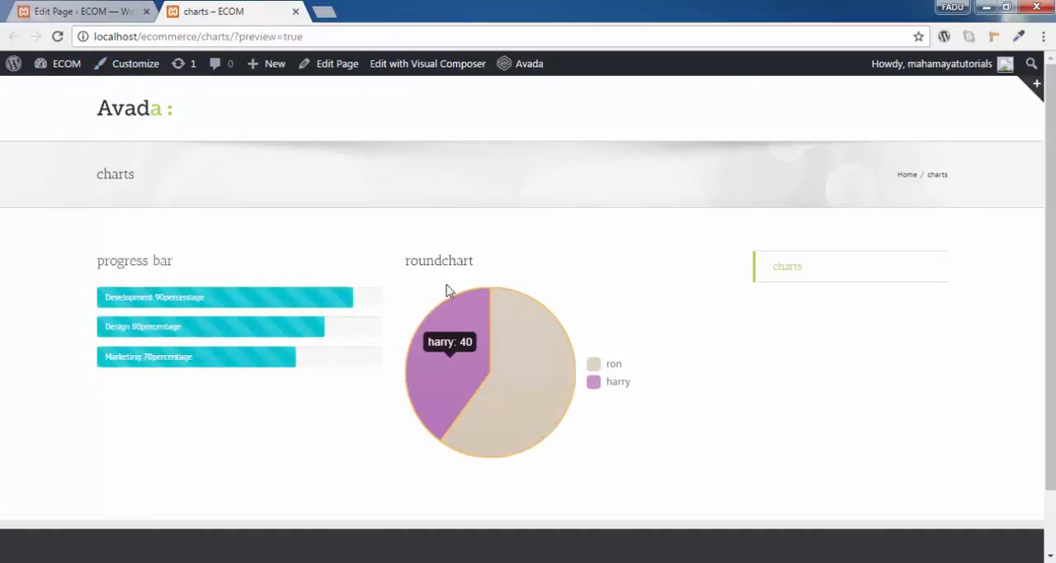
- Return to the page editor and open the Round Chart element's settings for editing
click(104, 11)
scroll(607, 329, down, 3)
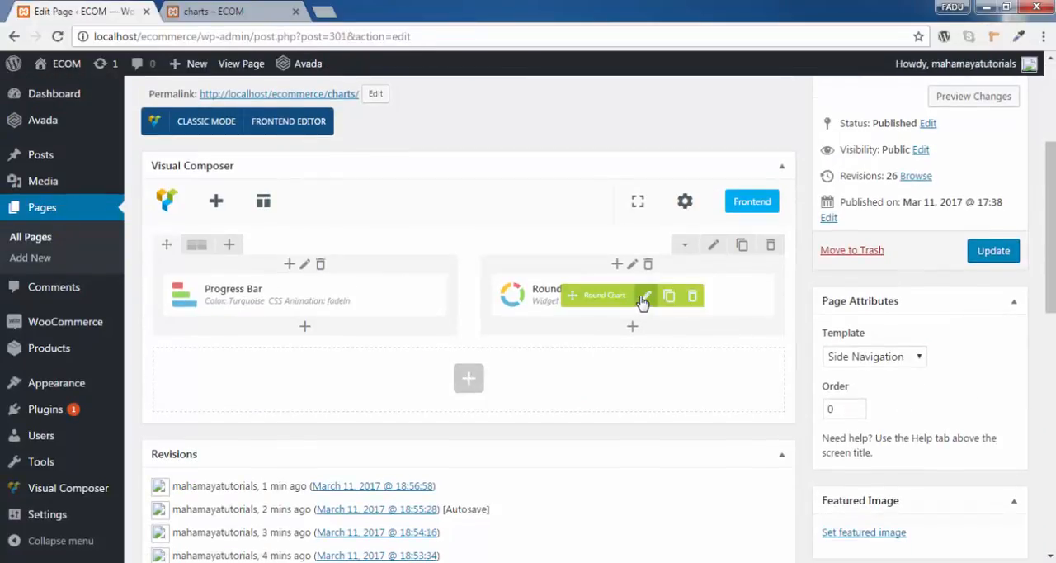
click(644, 297)
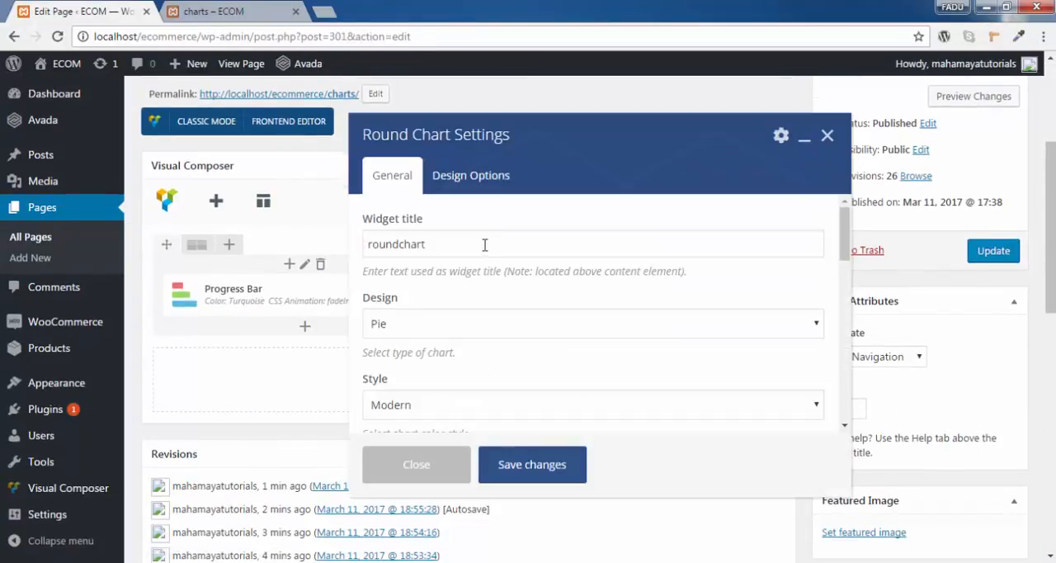
- Review the round chart's design, style and gap options without changing them
scroll(484, 245, down, 3)
scroll(483, 259, up, 1)
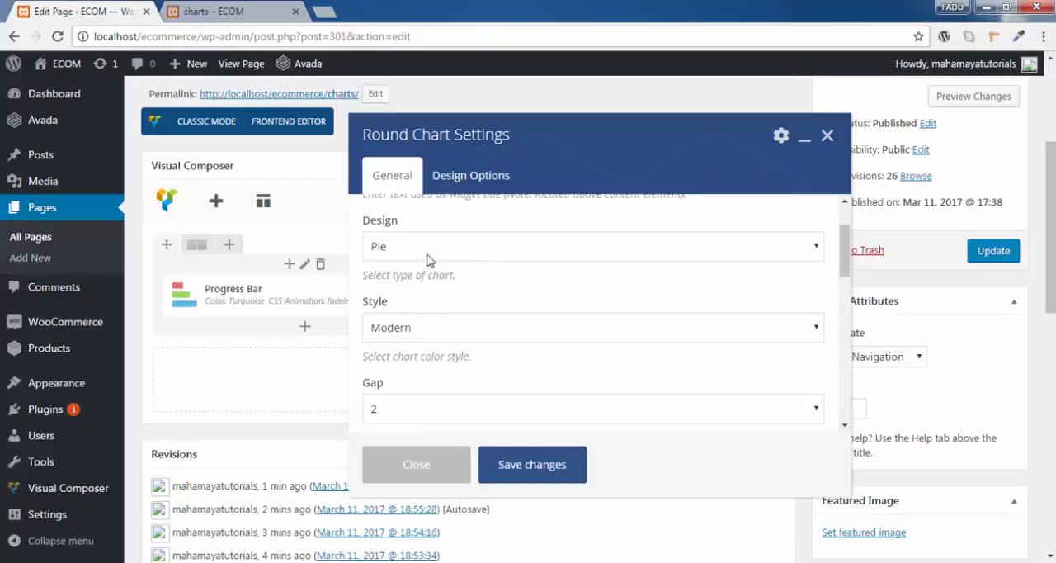
click(428, 252)
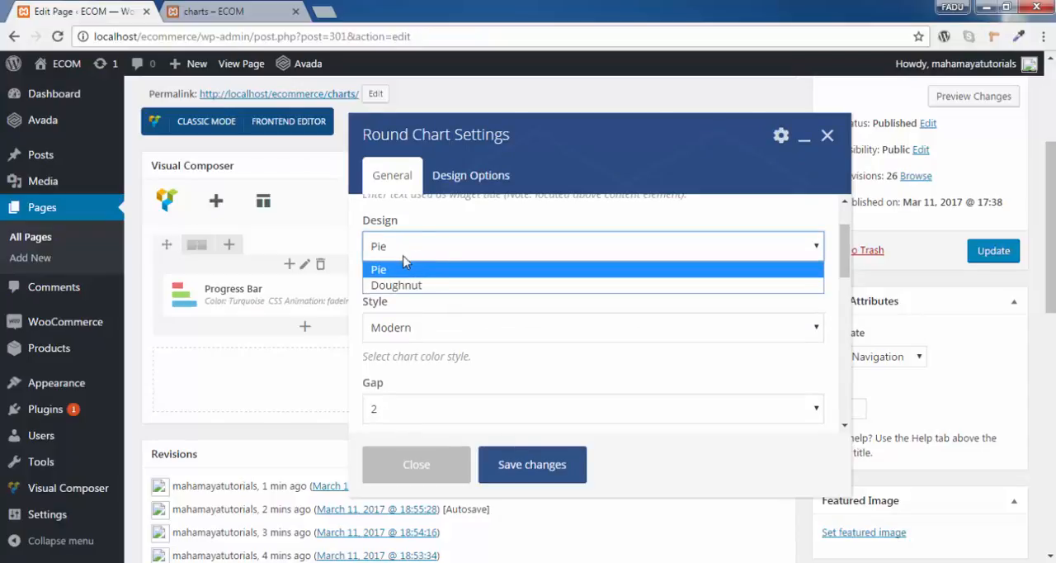
click(569, 316)
scroll(443, 275, down, 1)
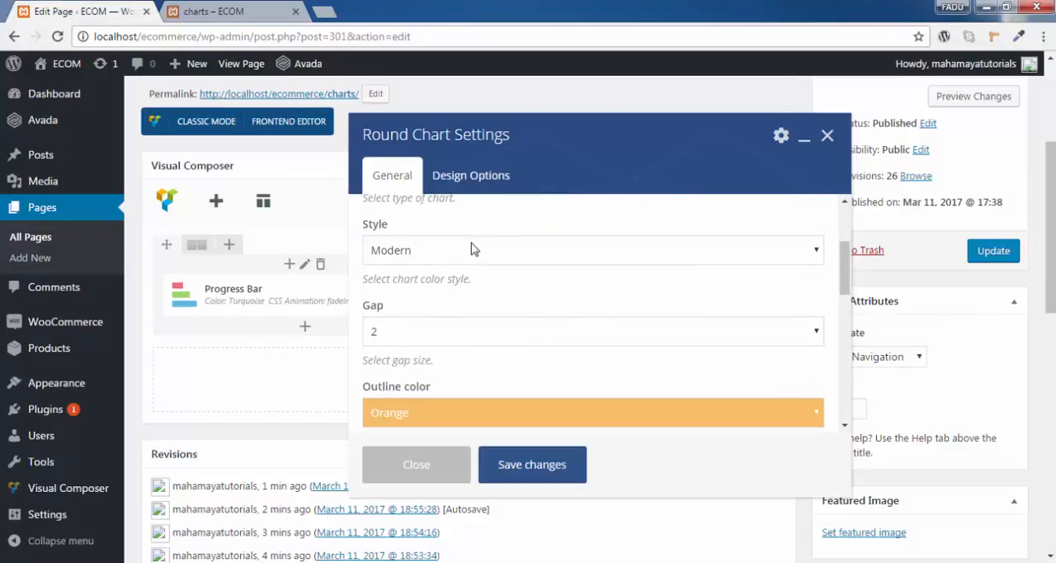
click(473, 248)
click(475, 250)
scroll(507, 306, down, 1)
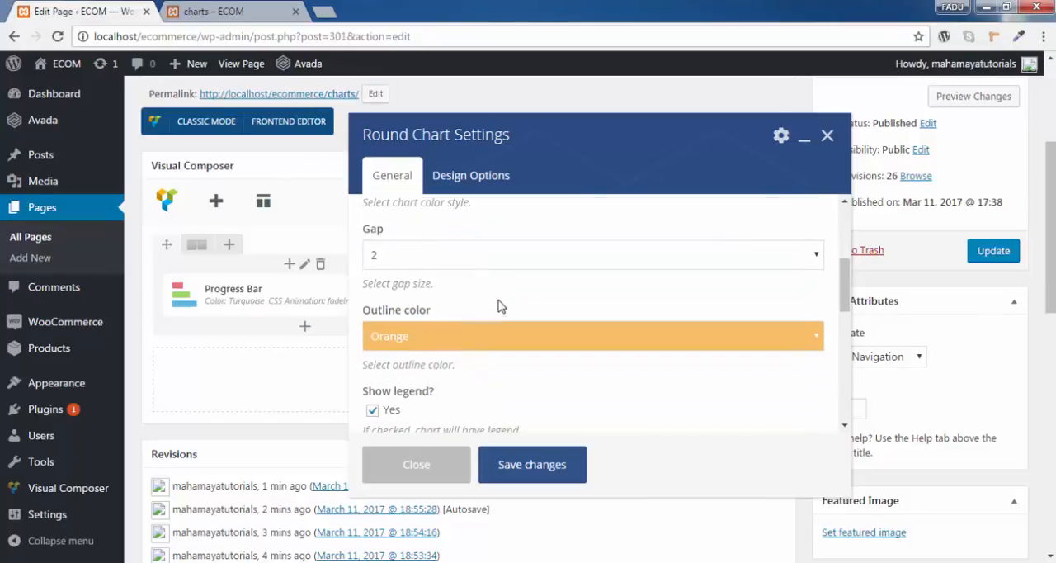
click(429, 258)
click(434, 228)
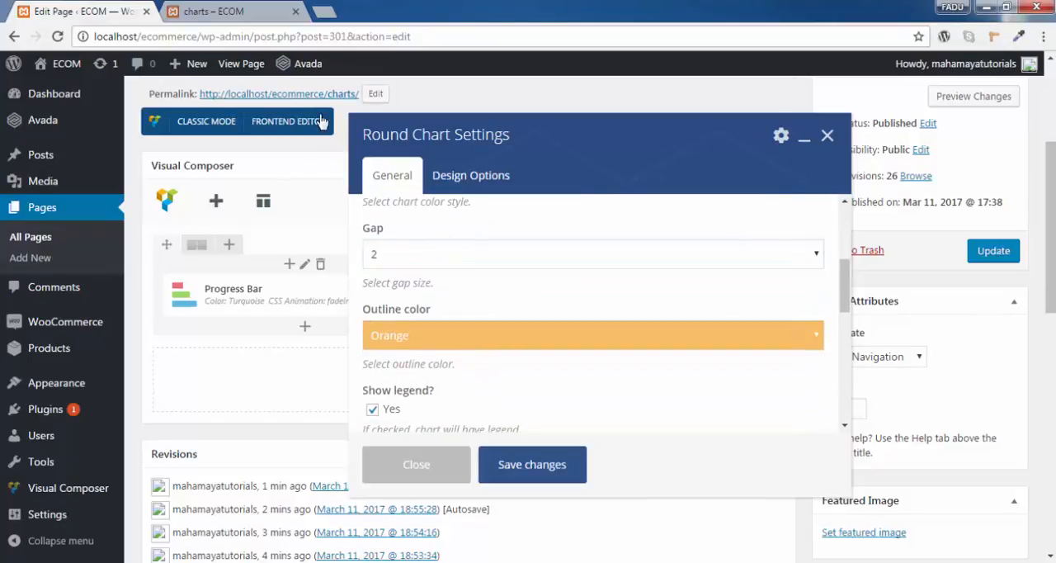
- Compare the outline, legend and hover values in the charts page preview with the matching round chart settings
click(219, 12)
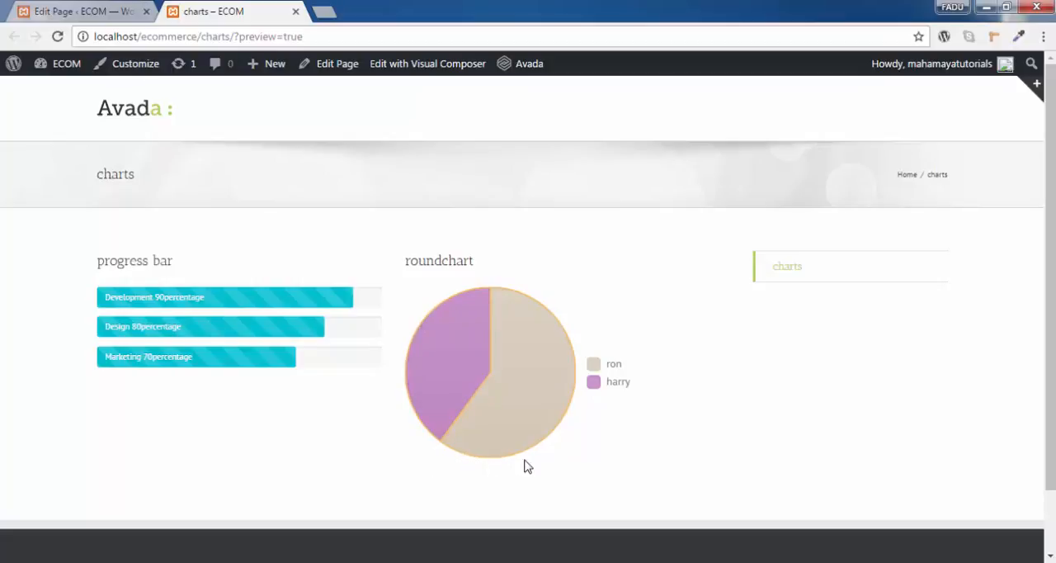
click(67, 11)
scroll(481, 352, down, 1)
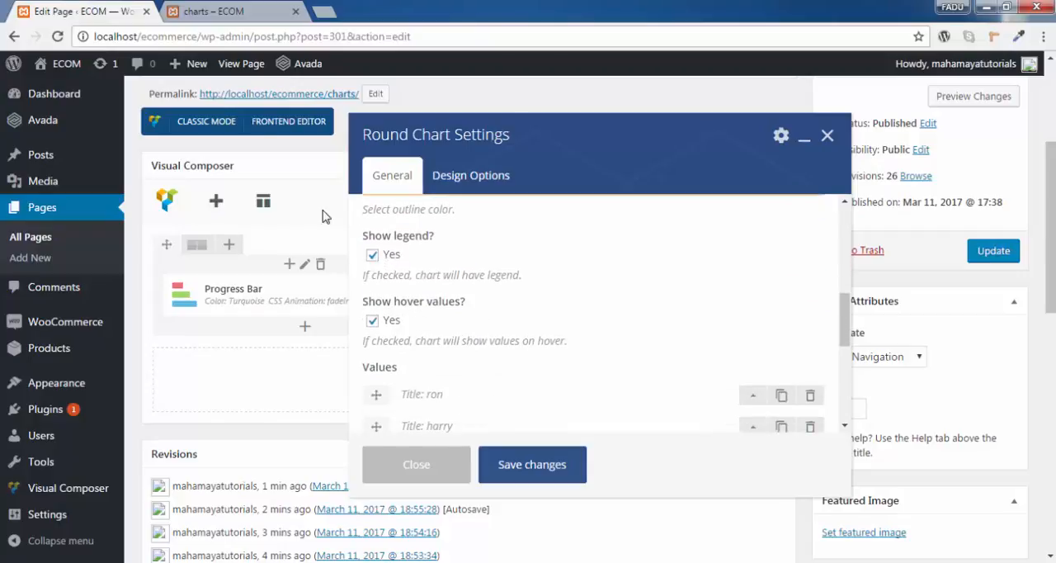
click(217, 11)
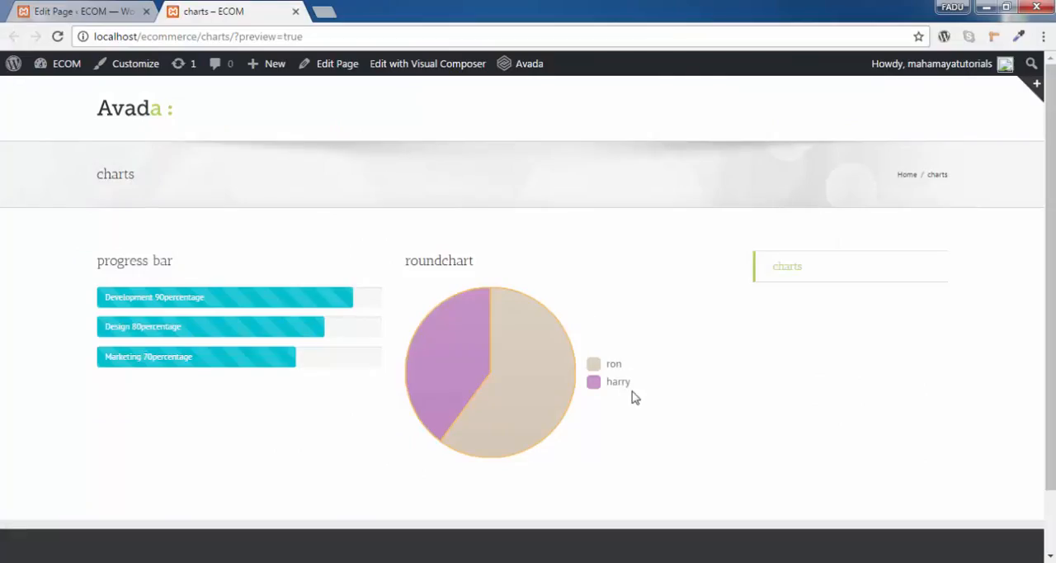
drag(632, 397, 588, 366)
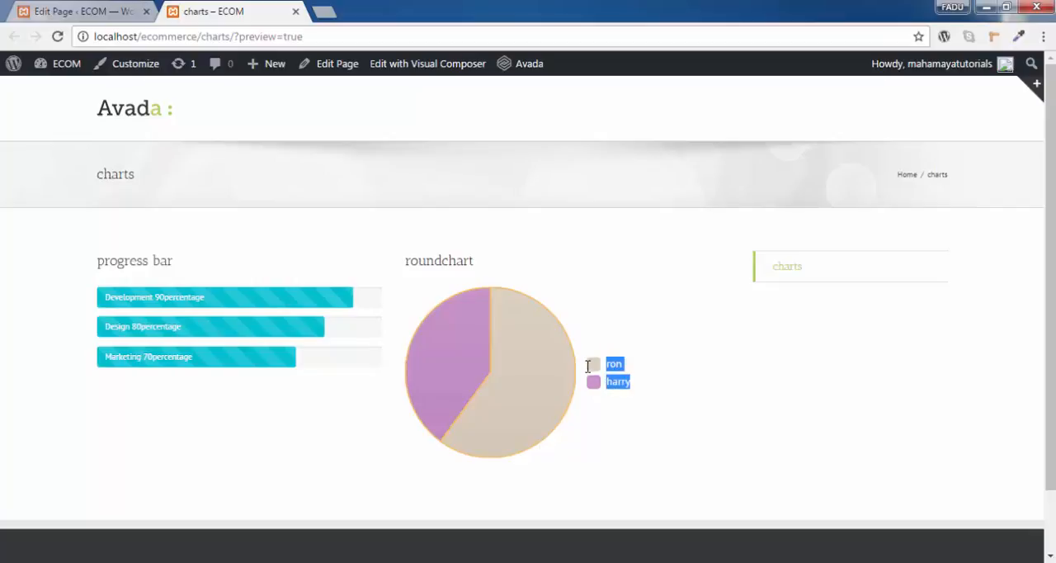
click(635, 375)
drag(617, 382, 592, 367)
click(103, 8)
scroll(507, 276, down, 1)
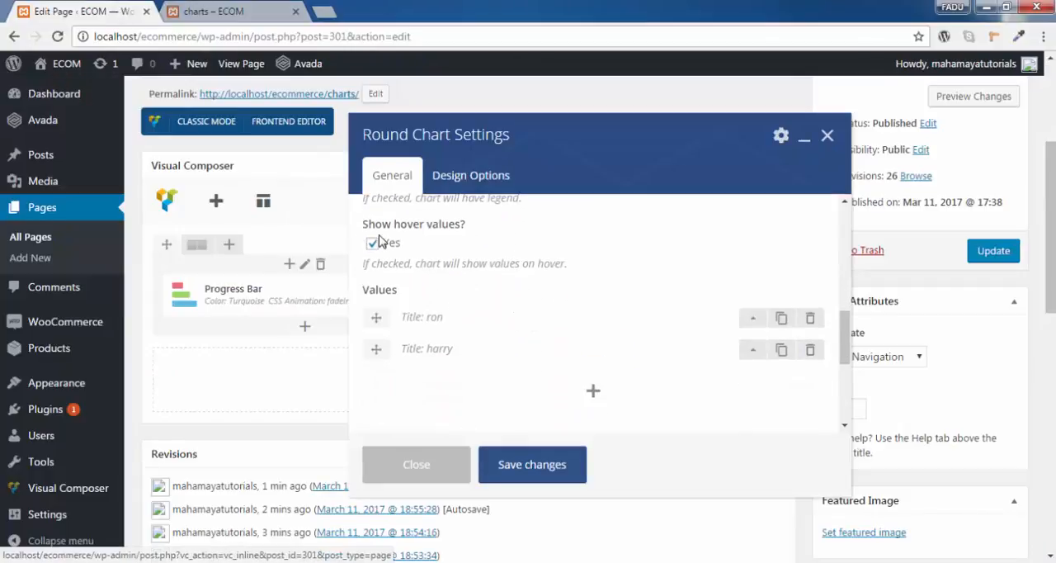
click(214, 10)
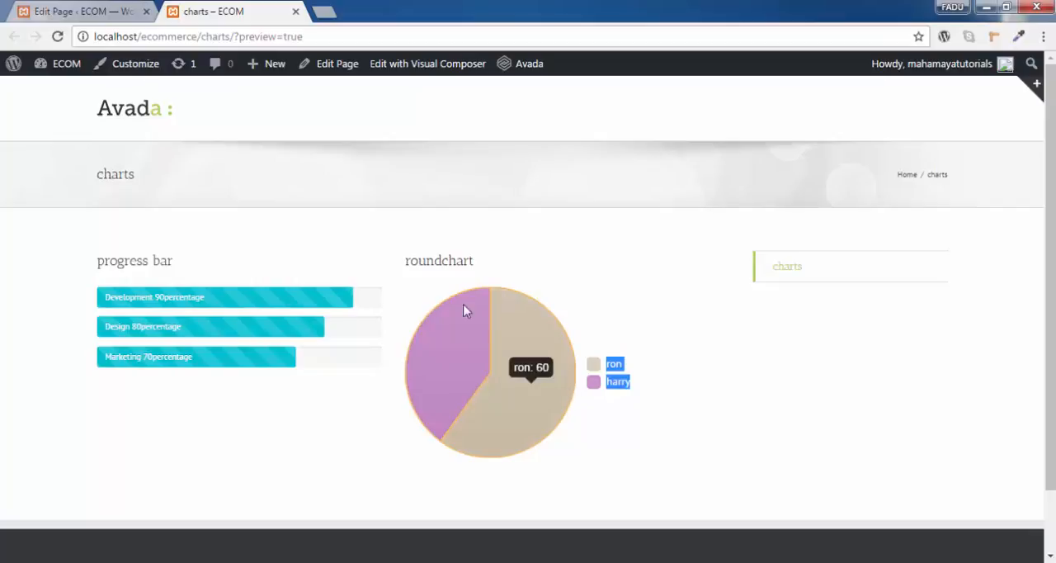
click(114, 10)
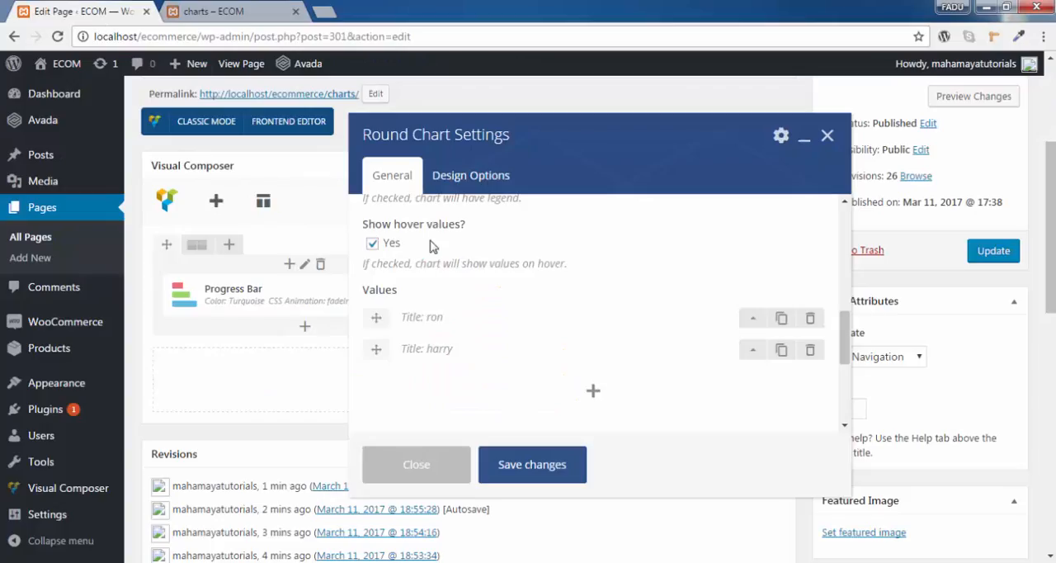
click(221, 11)
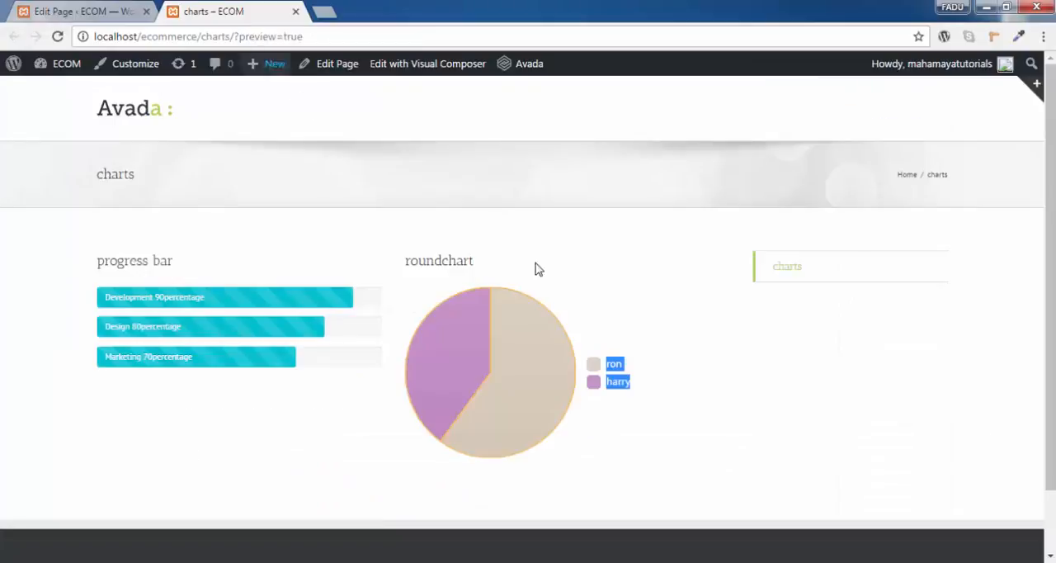
- Set the round chart's CSS animation to fadeIn in its settings
click(82, 11)
scroll(555, 354, up, 1)
scroll(498, 333, down, 1)
click(496, 327)
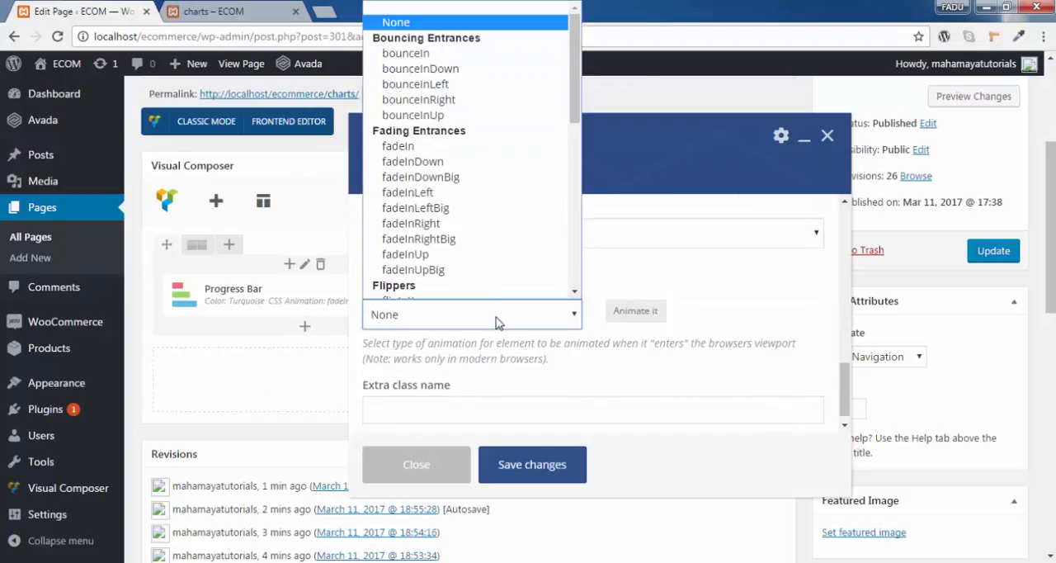
click(446, 145)
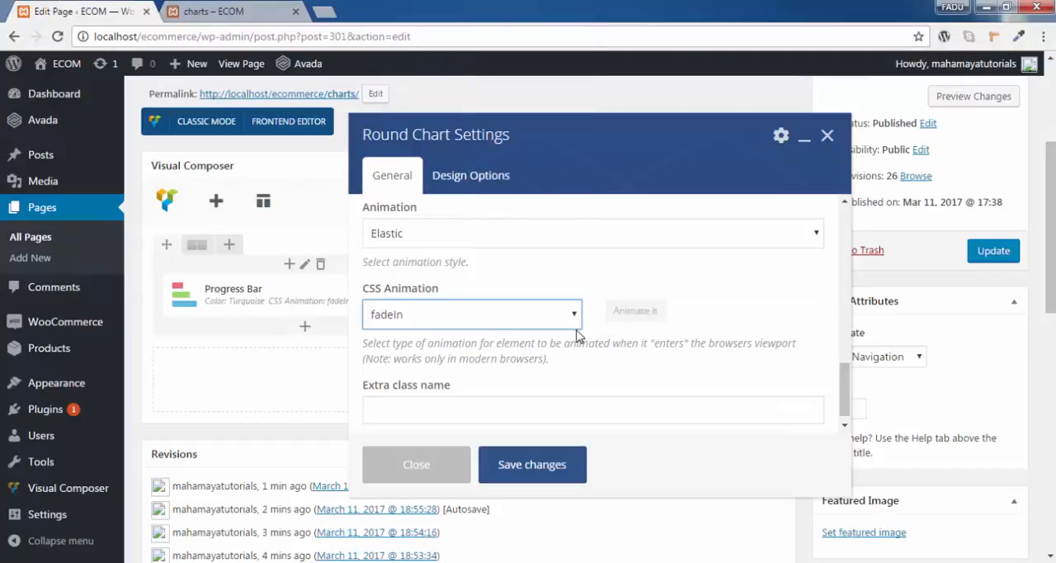
scroll(578, 326, up, 5)
scroll(581, 327, up, 2)
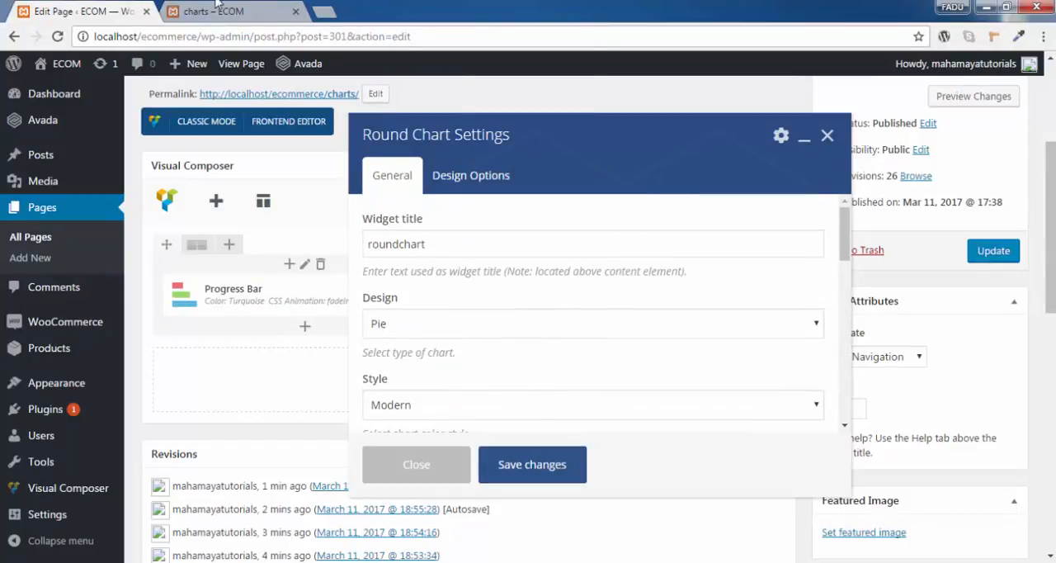
- Reload the charts page preview and compare the displayed round chart with its design, style and gap settings
click(210, 10)
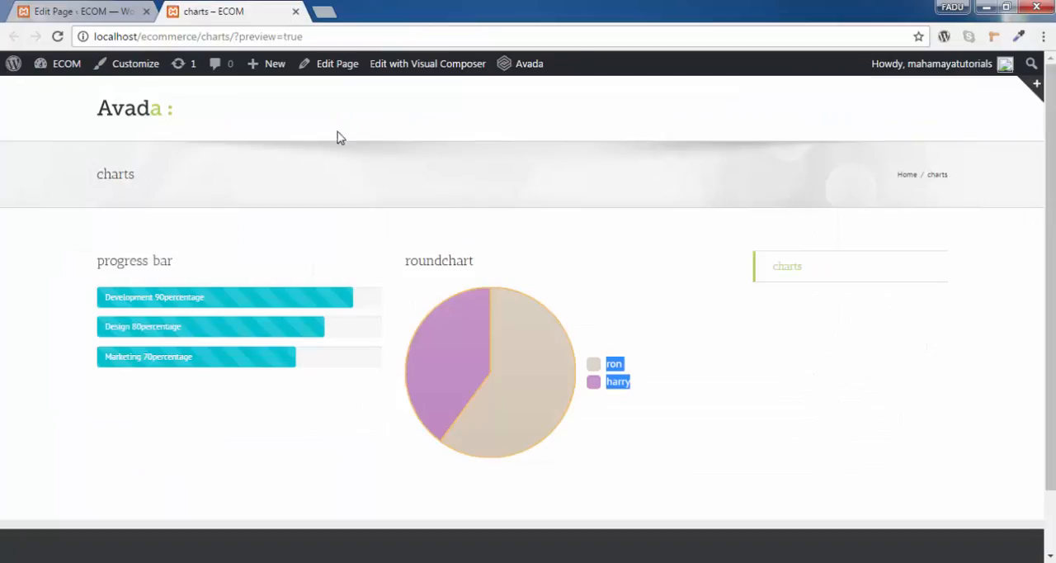
click(58, 38)
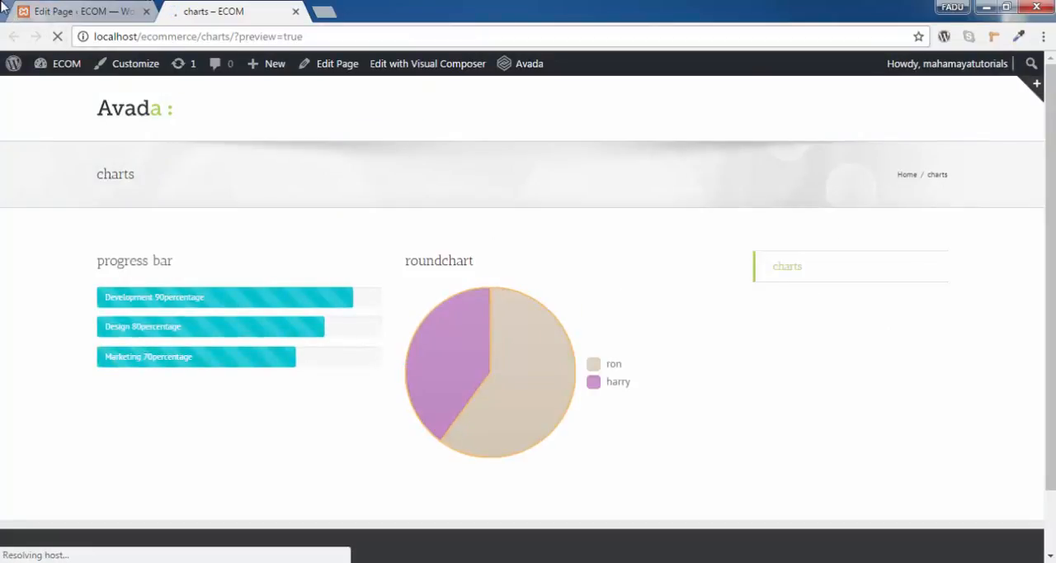
click(52, 11)
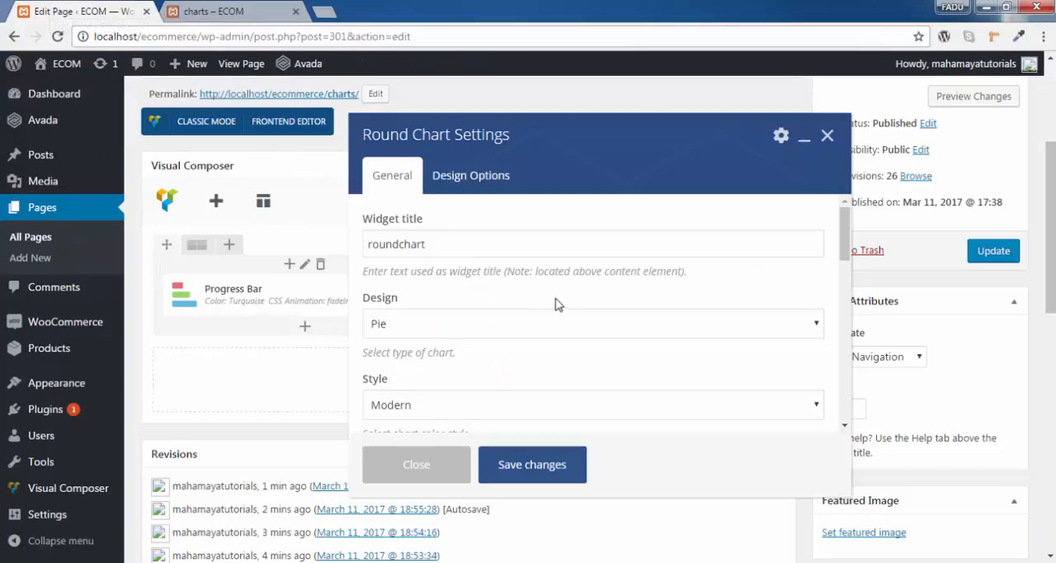
scroll(509, 286, up, 3)
scroll(471, 270, down, 1)
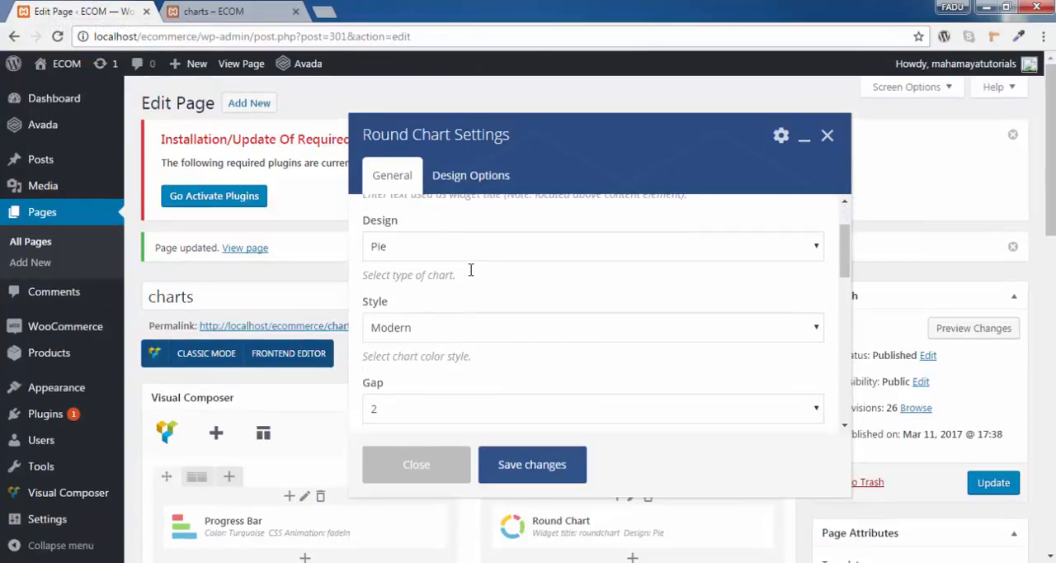
key(ctrl+Tab)
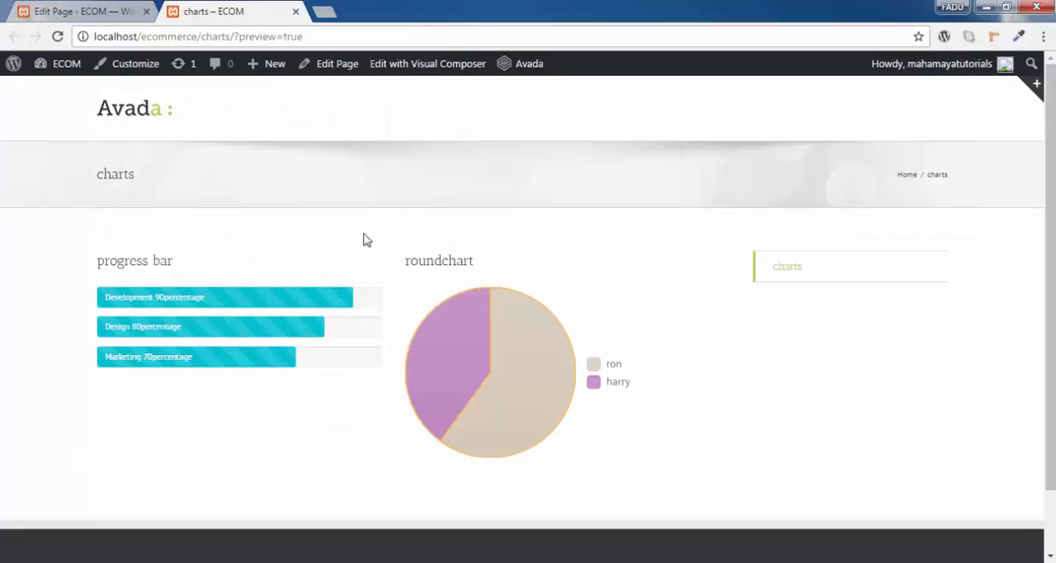
click(116, 10)
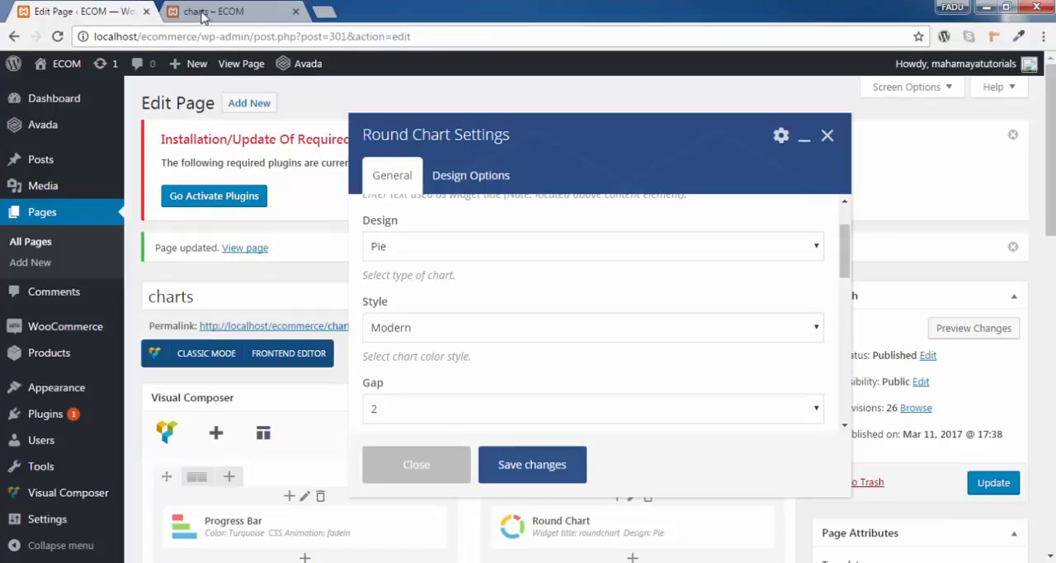
click(207, 13)
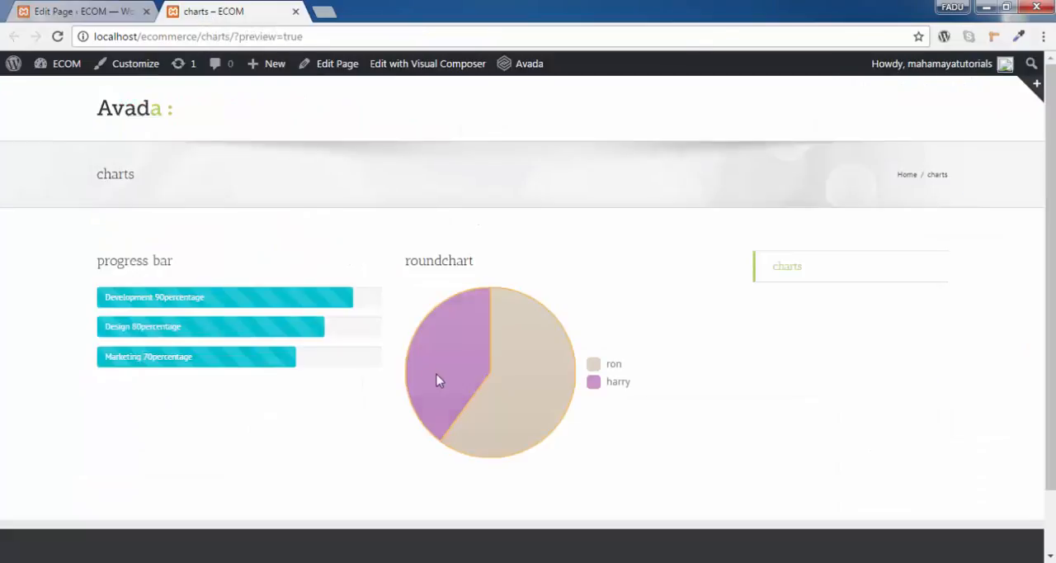
mouse_move(454, 380)
- Return to the page editor and set the round chart's design to Doughnut
key(ctrl+Tab)
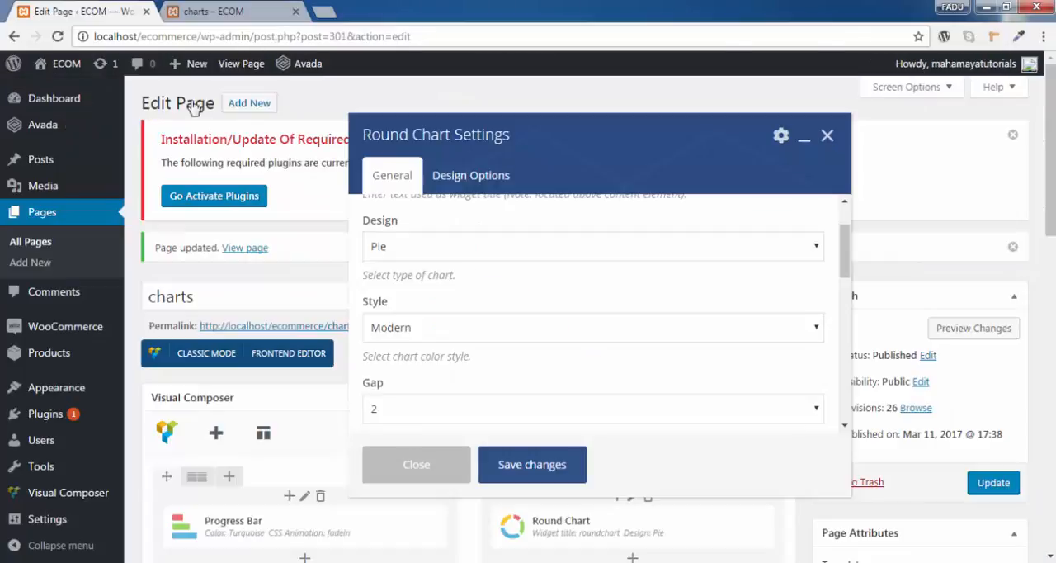
click(445, 250)
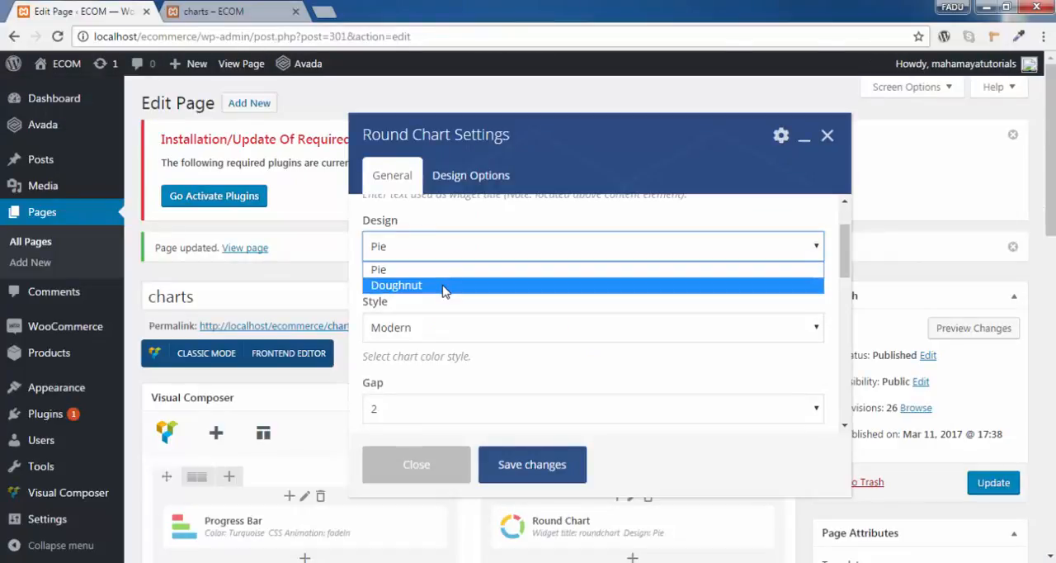
click(444, 286)
scroll(487, 291, down, 4)
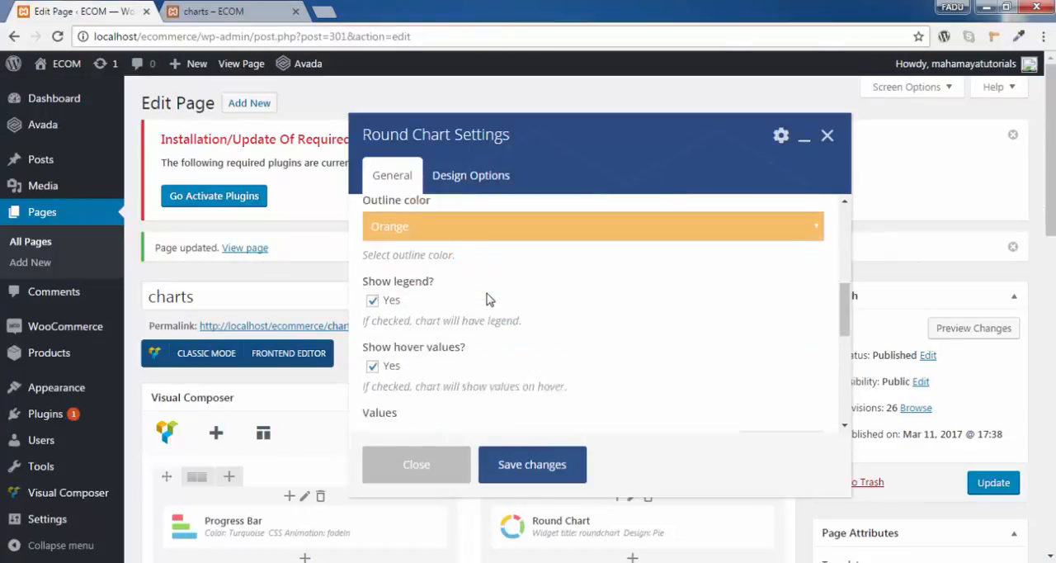
scroll(467, 317, up, 3)
scroll(467, 316, up, 2)
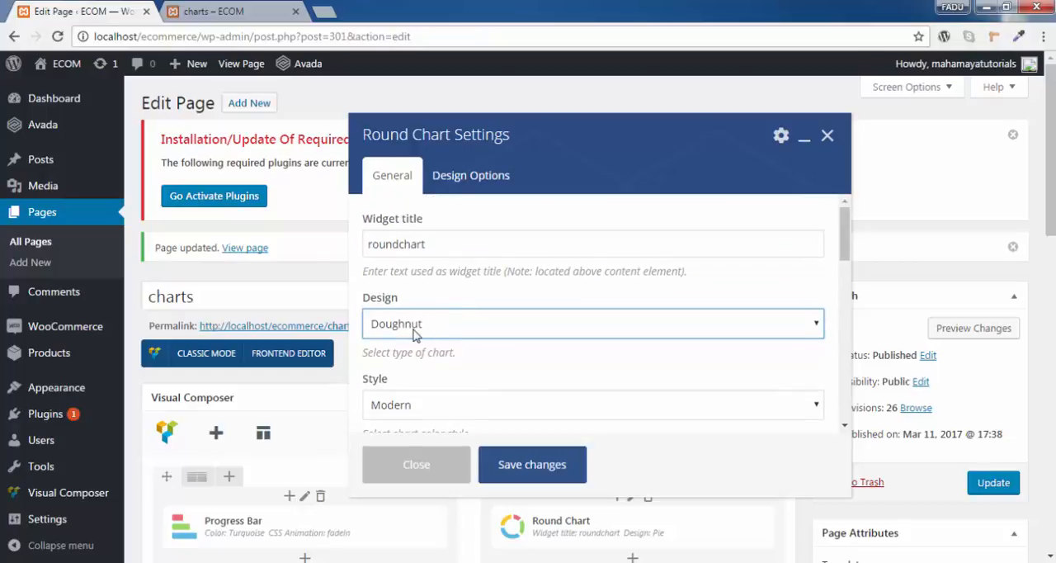
- Set the round chart's gap to 5, save its settings and update the charts page
scroll(437, 339, down, 3)
click(436, 261)
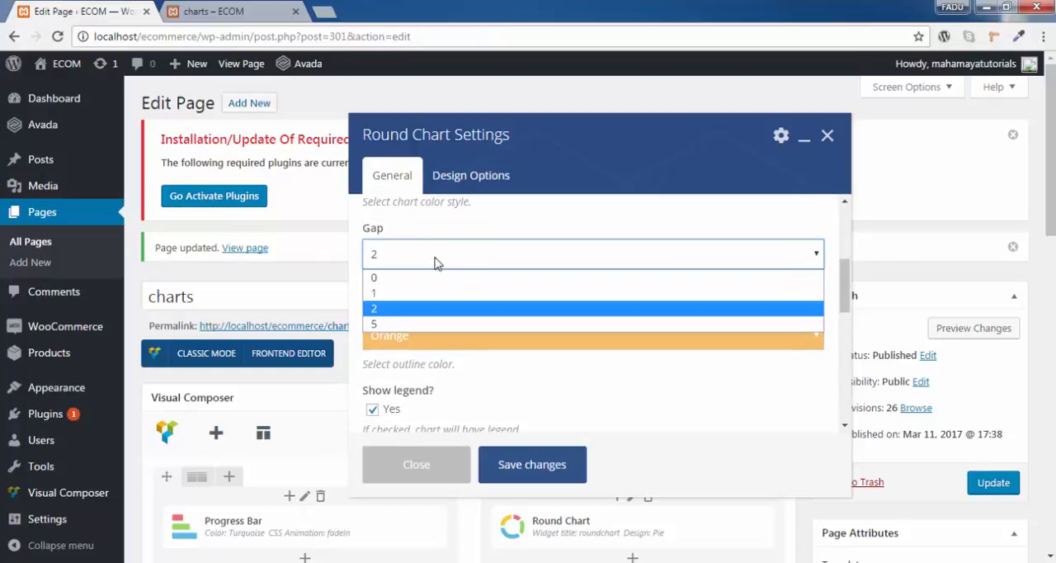
click(436, 324)
scroll(542, 313, down, 1)
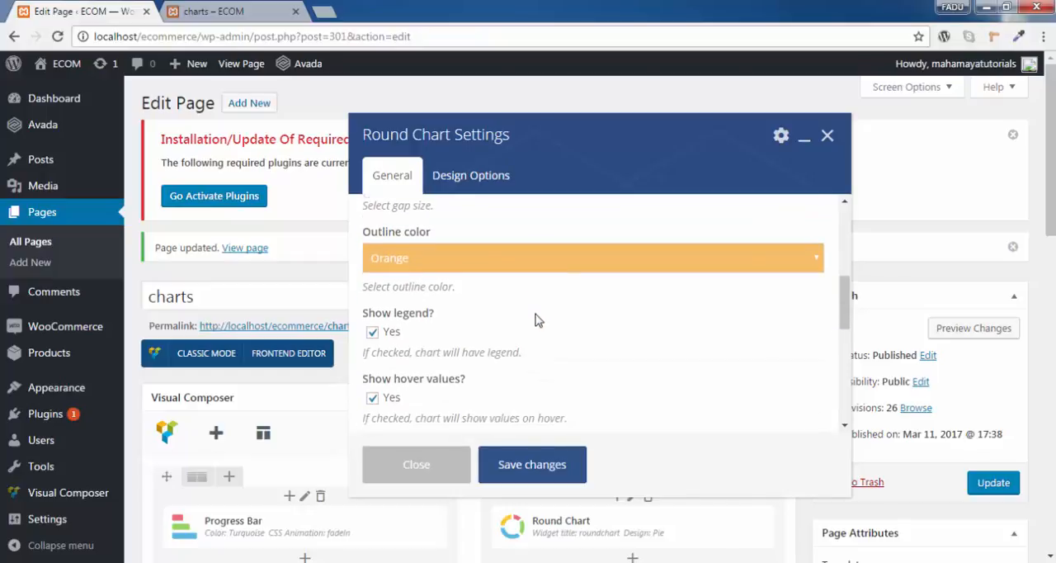
scroll(538, 320, down, 2)
scroll(542, 310, down, 1)
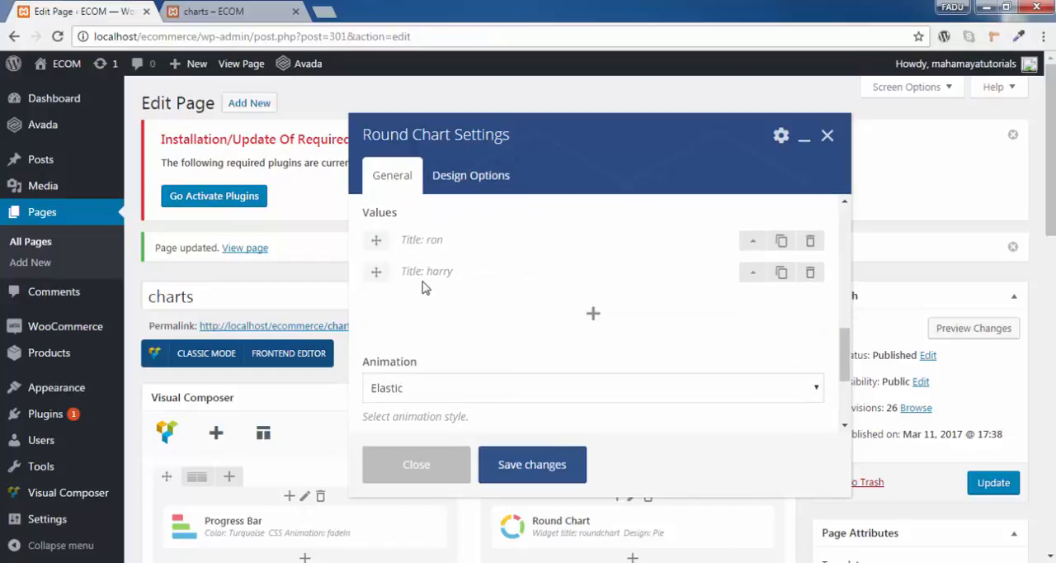
scroll(495, 355, down, 2)
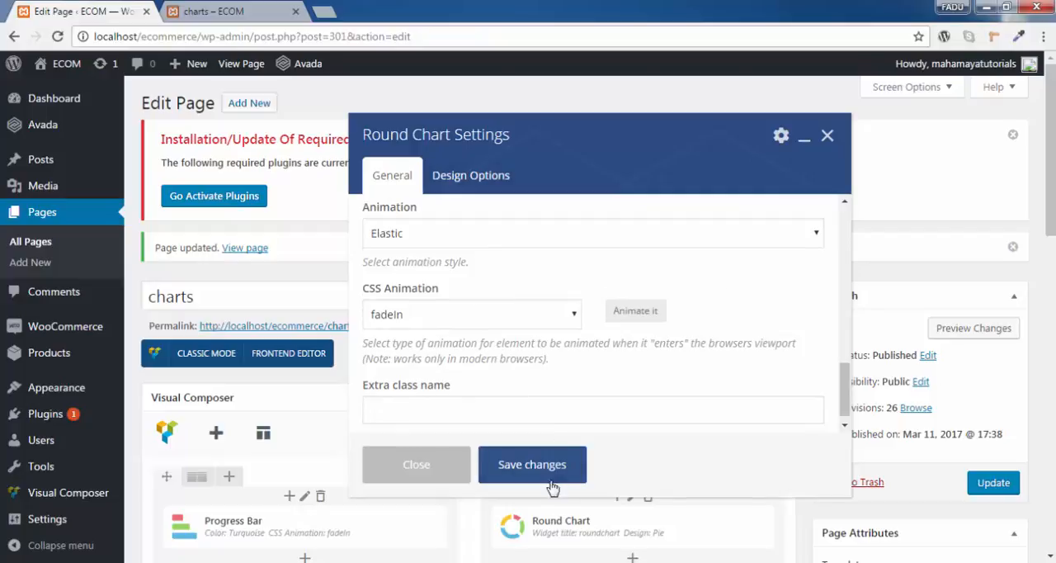
click(532, 465)
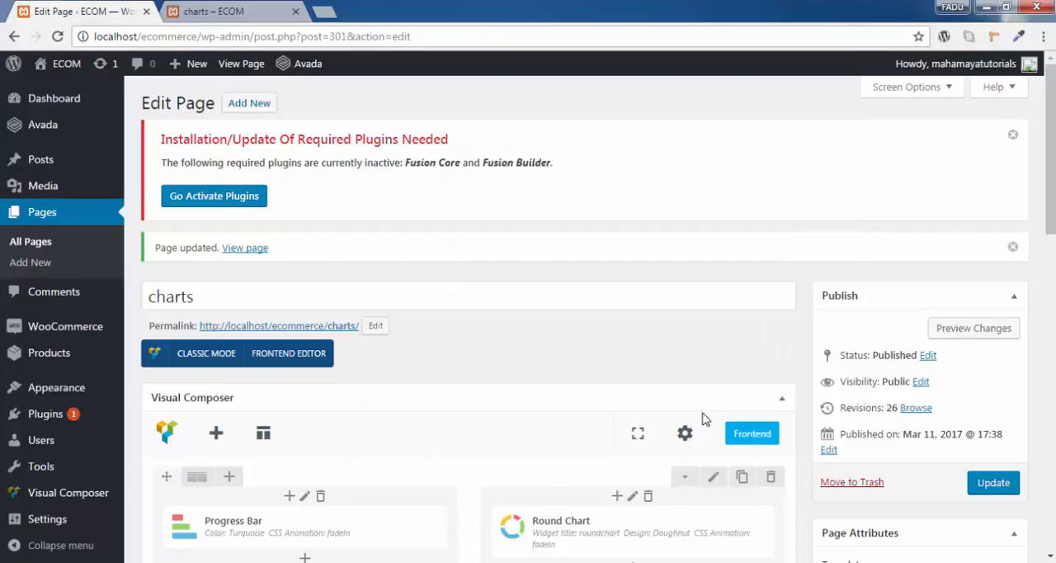
click(999, 482)
- Reload the charts page preview to examine the doughnut design and the wider gap
click(227, 10)
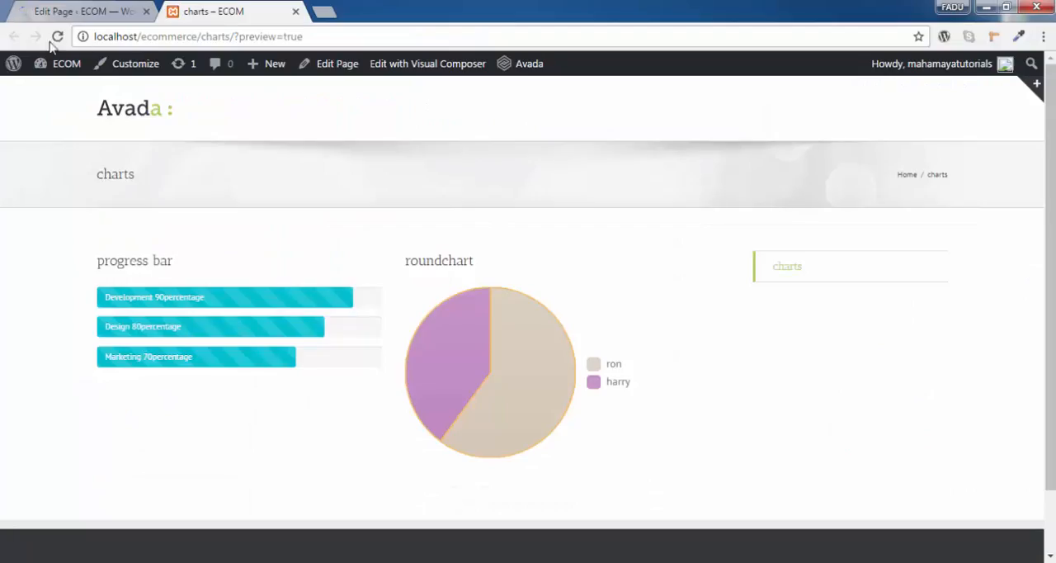
click(58, 38)
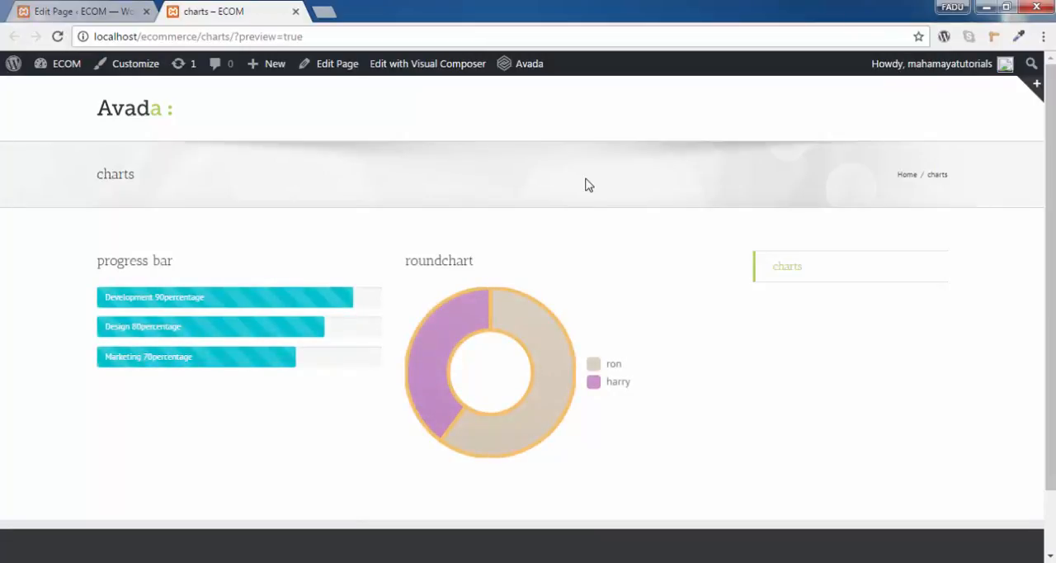
click(58, 38)
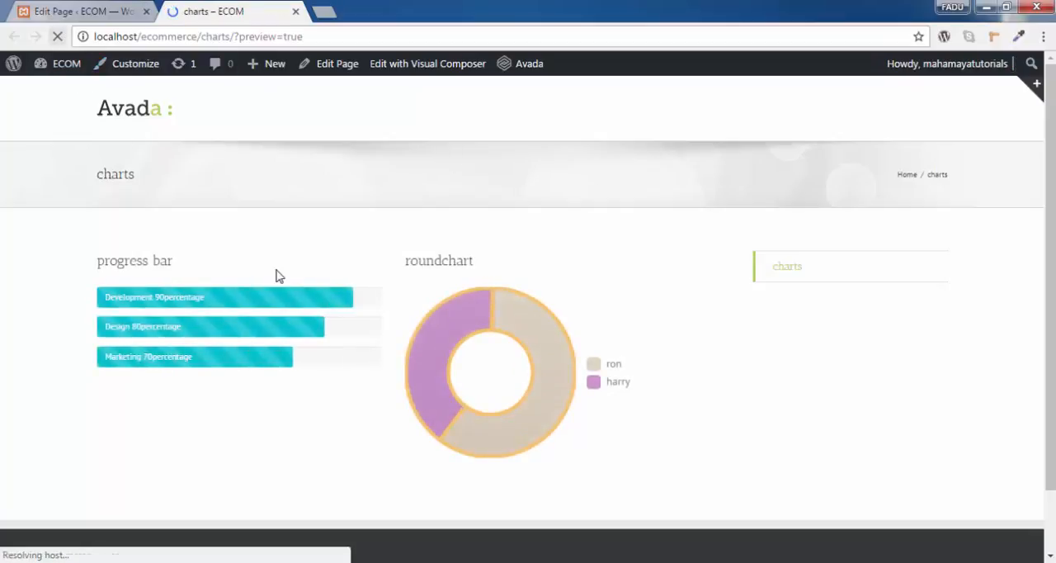
- Set the round chart's CSS animation to None, save its settings and update the page
click(97, 11)
scroll(578, 309, down, 4)
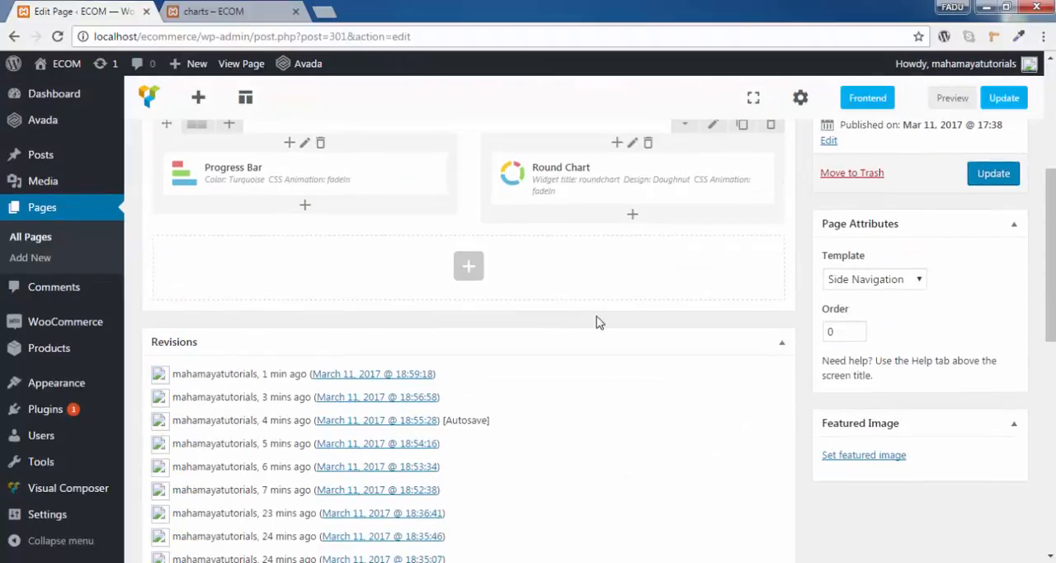
scroll(627, 330, up, 2)
click(647, 383)
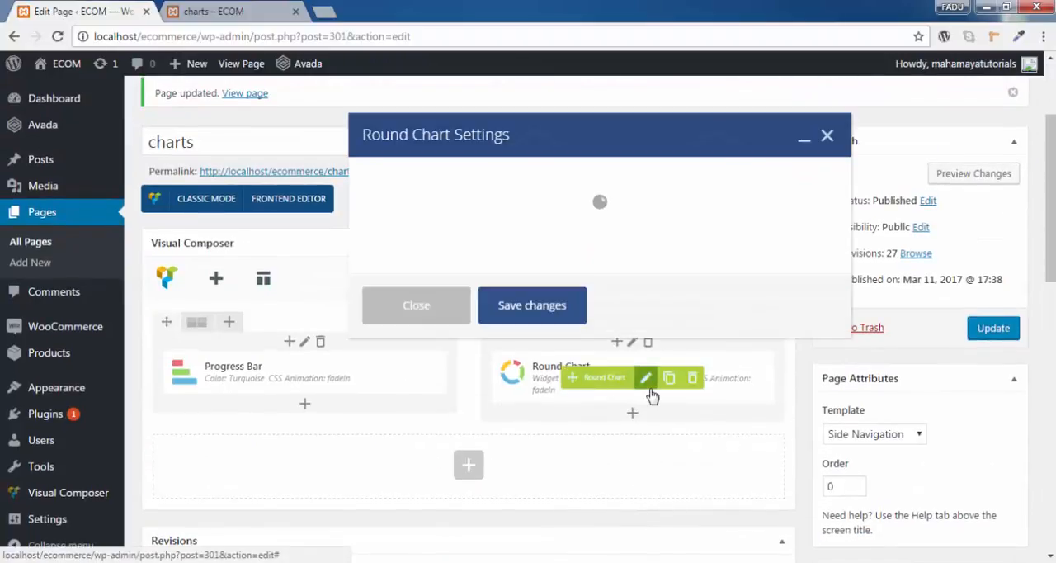
scroll(547, 262, down, 10)
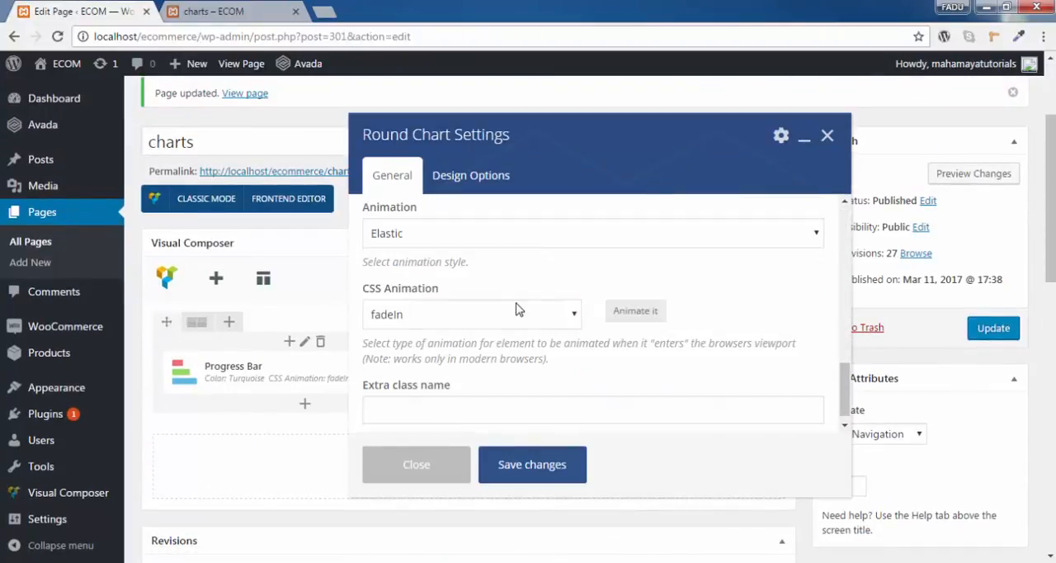
click(506, 316)
key(Up)
key(Up)
key(Up)
key(Up)
key(Up)
key(Up)
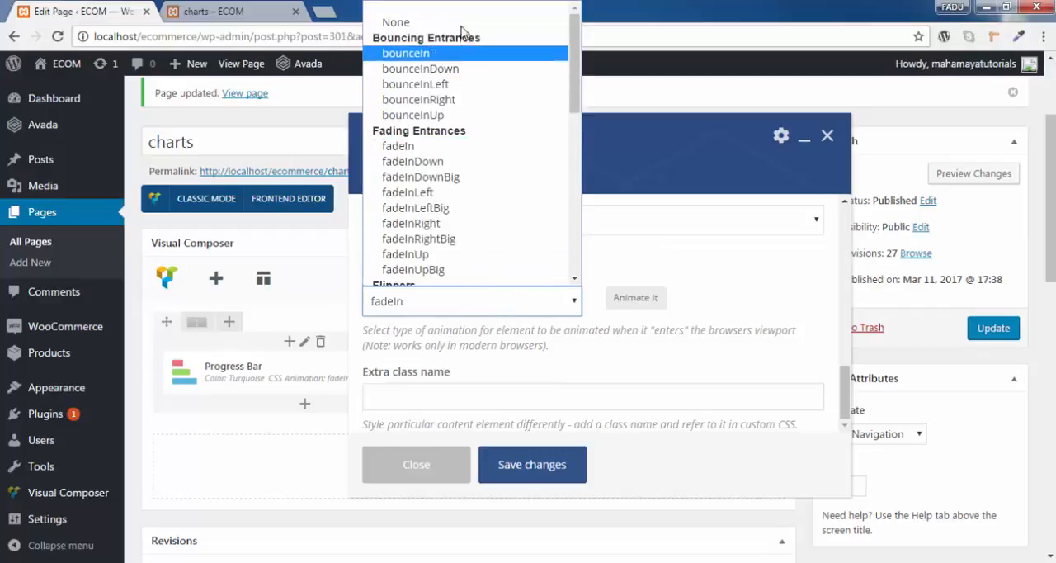
key(Return)
click(551, 467)
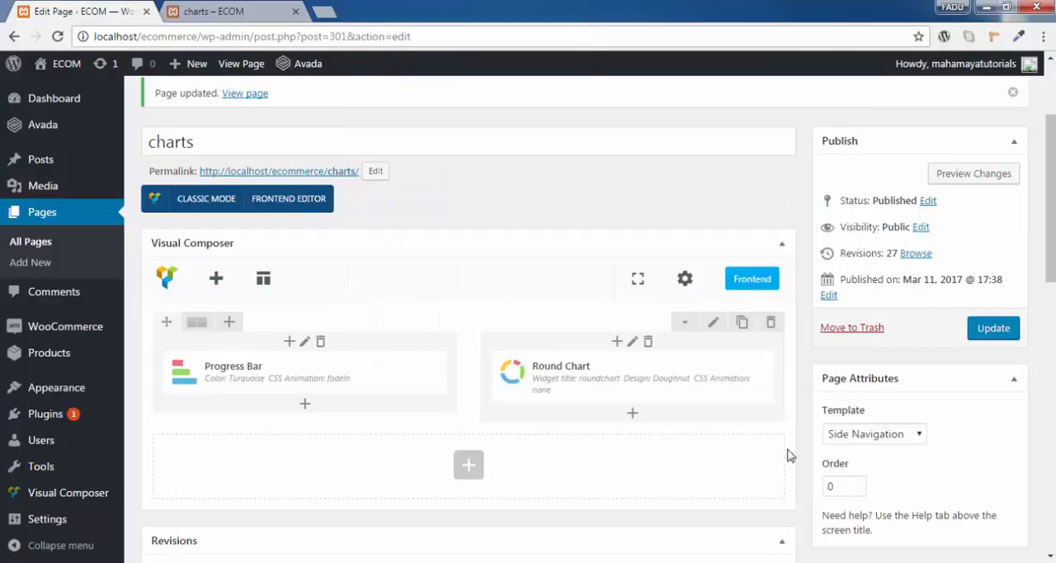
click(1003, 331)
- Reload the charts page preview repeatedly to observe how the round chart loads without CSS animation
click(206, 12)
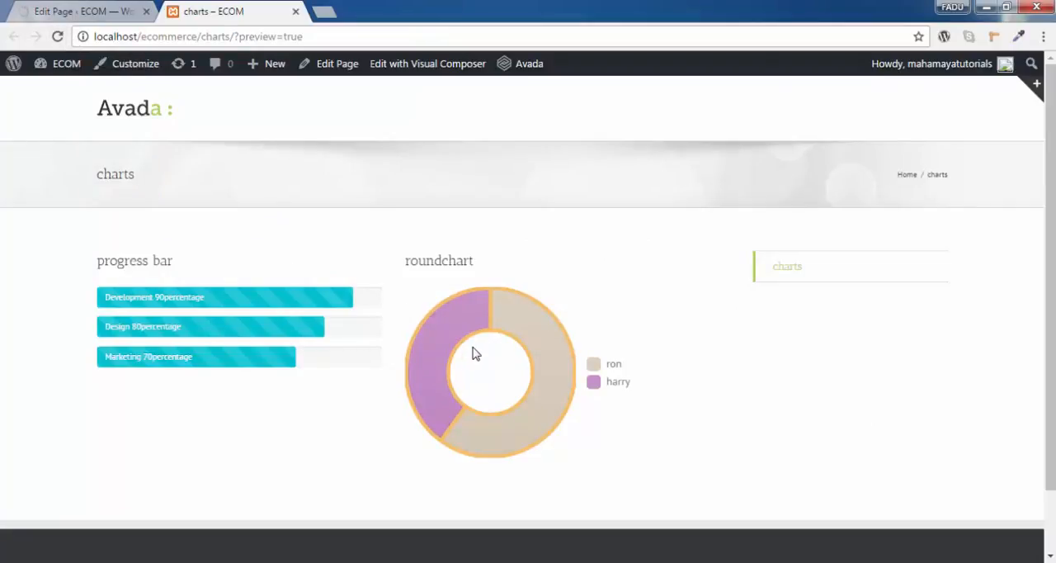
click(58, 36)
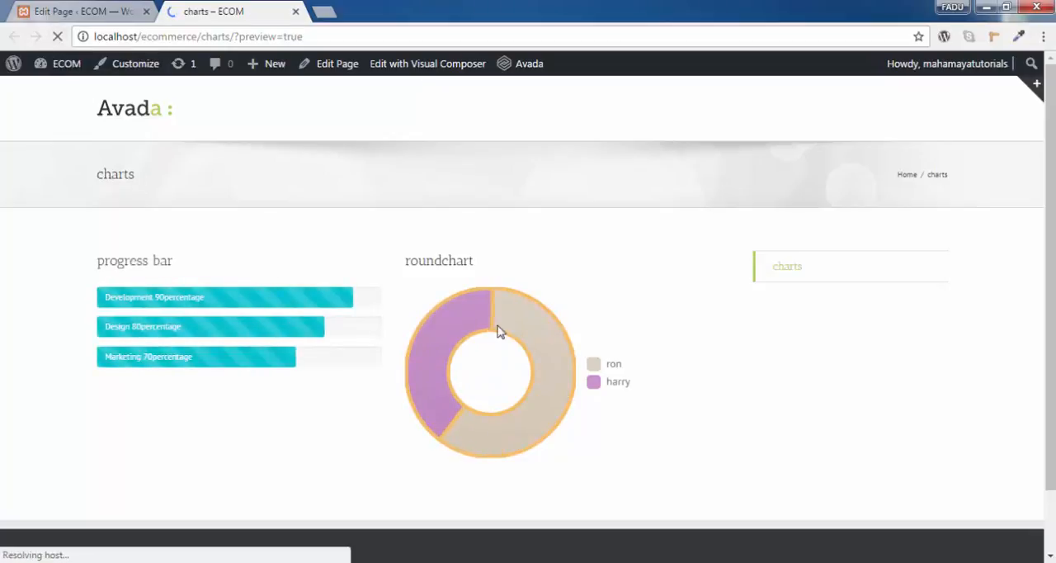
click(58, 37)
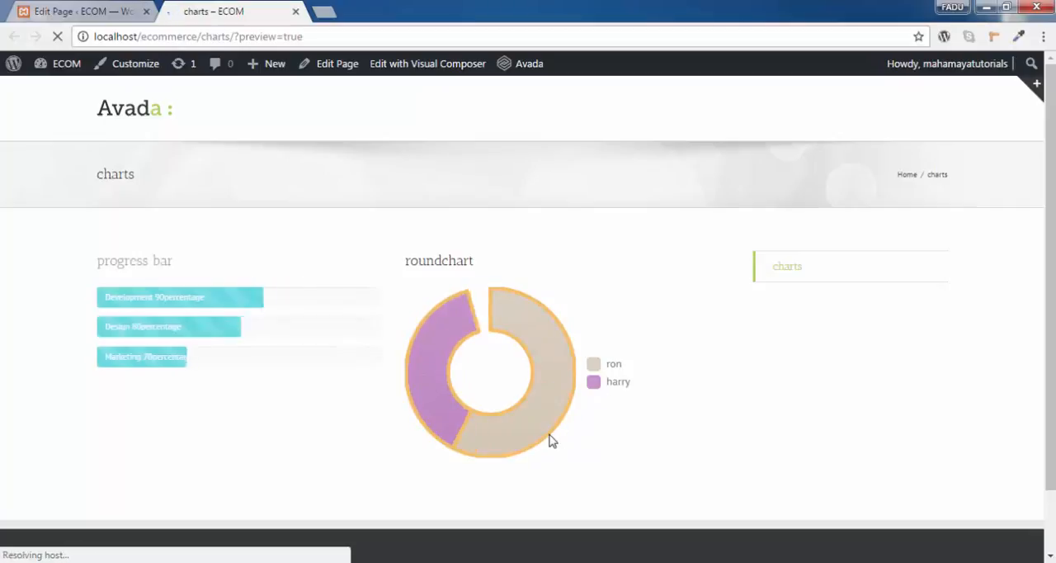
- Set the round chart's animation style to Quad, save its settings and update the page
click(113, 11)
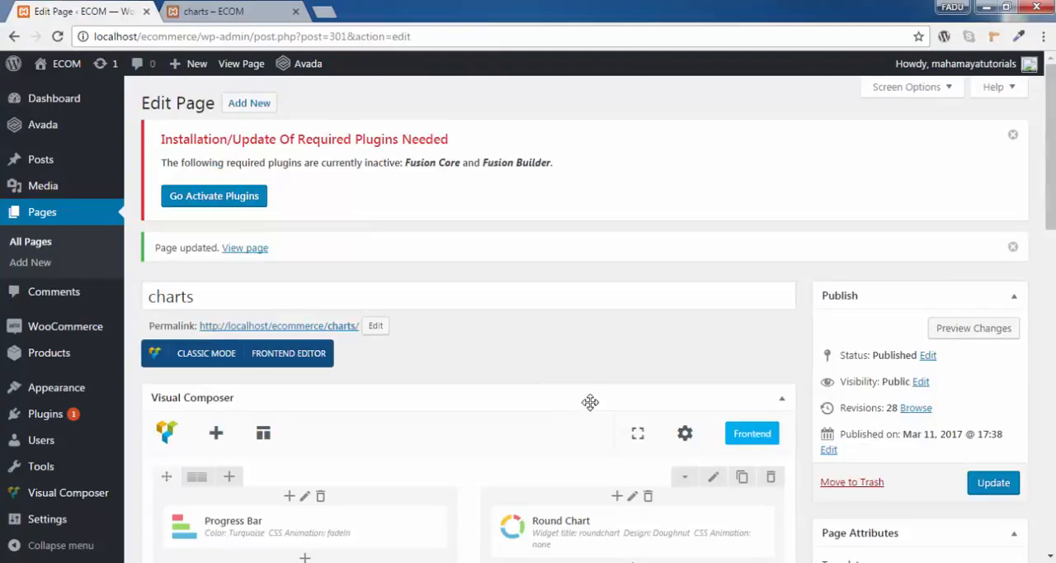
scroll(590, 402, down, 3)
click(641, 301)
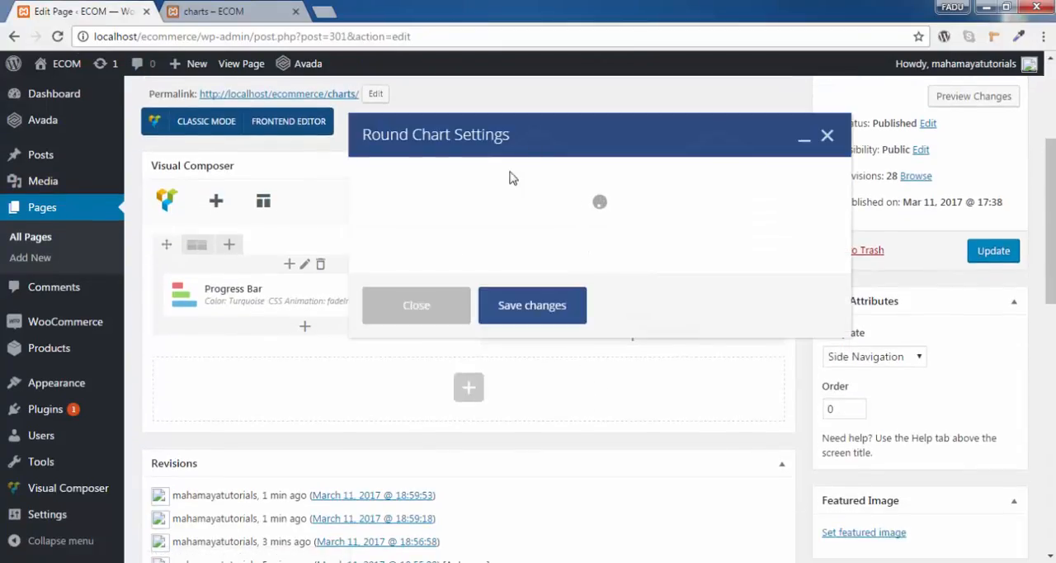
scroll(537, 304, down, 5)
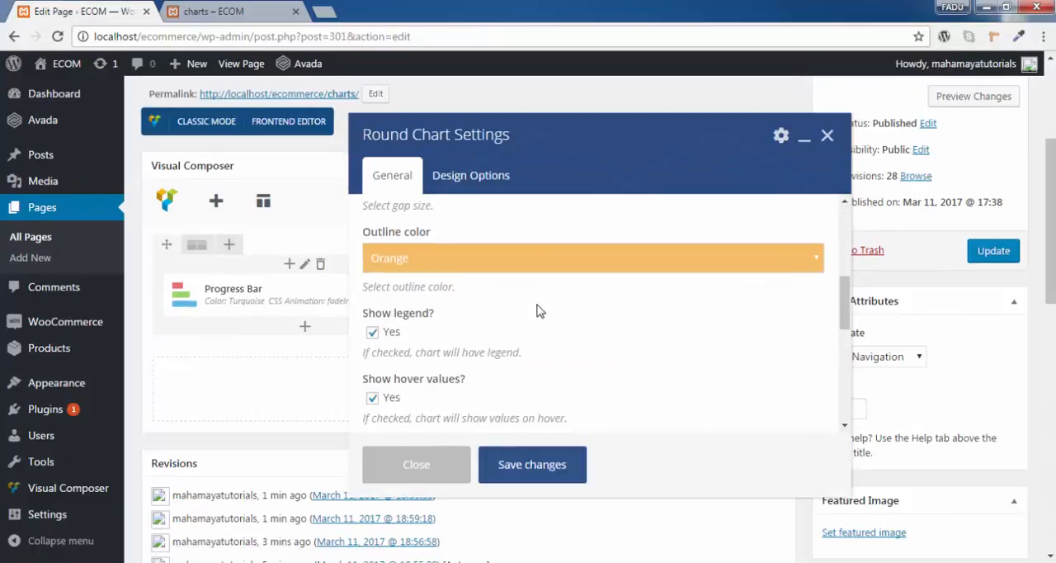
scroll(537, 304, up, 2)
scroll(537, 305, down, 2)
scroll(538, 313, down, 3)
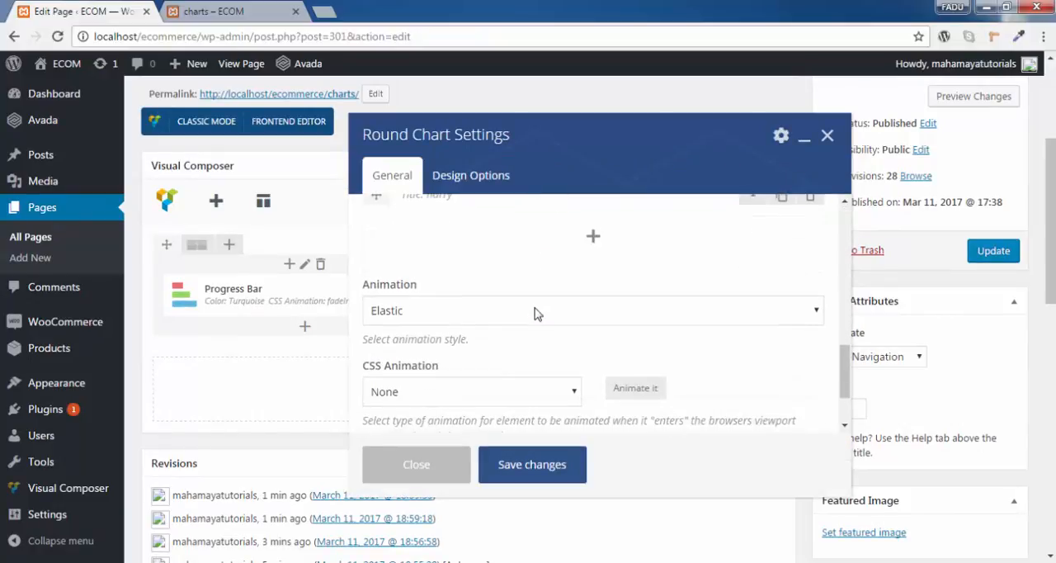
click(532, 320)
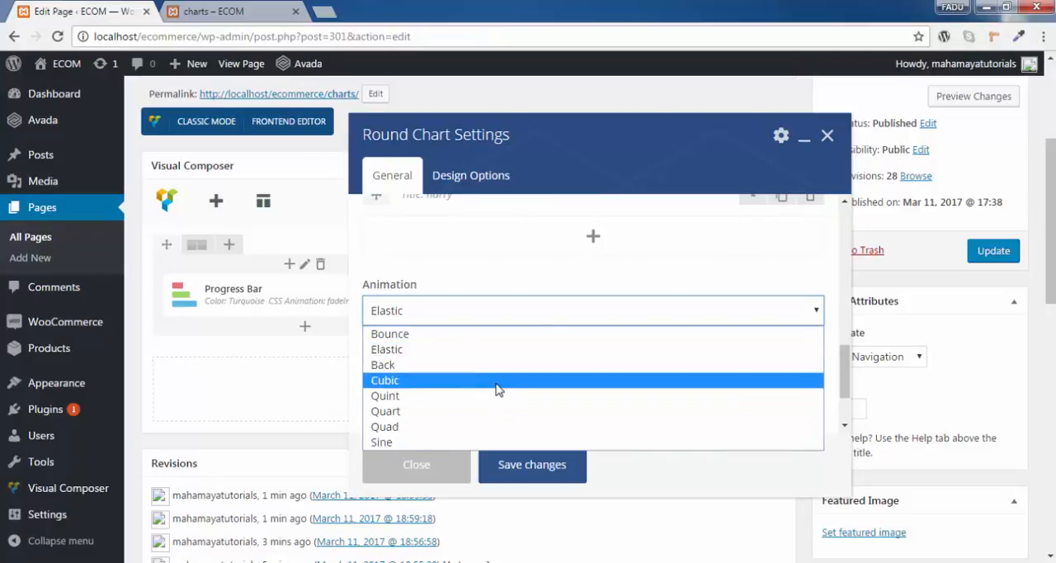
click(498, 426)
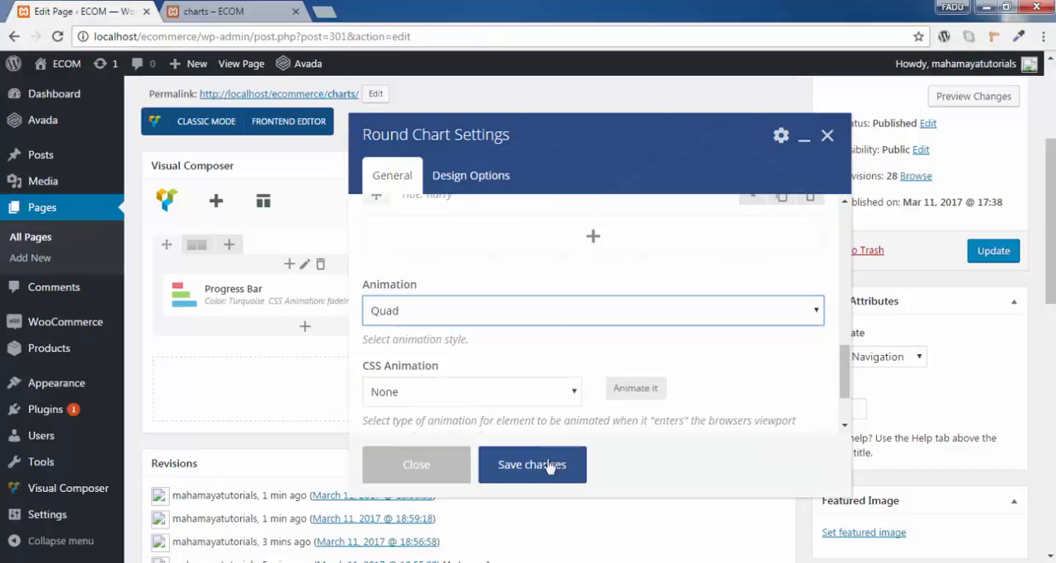
click(555, 465)
click(991, 252)
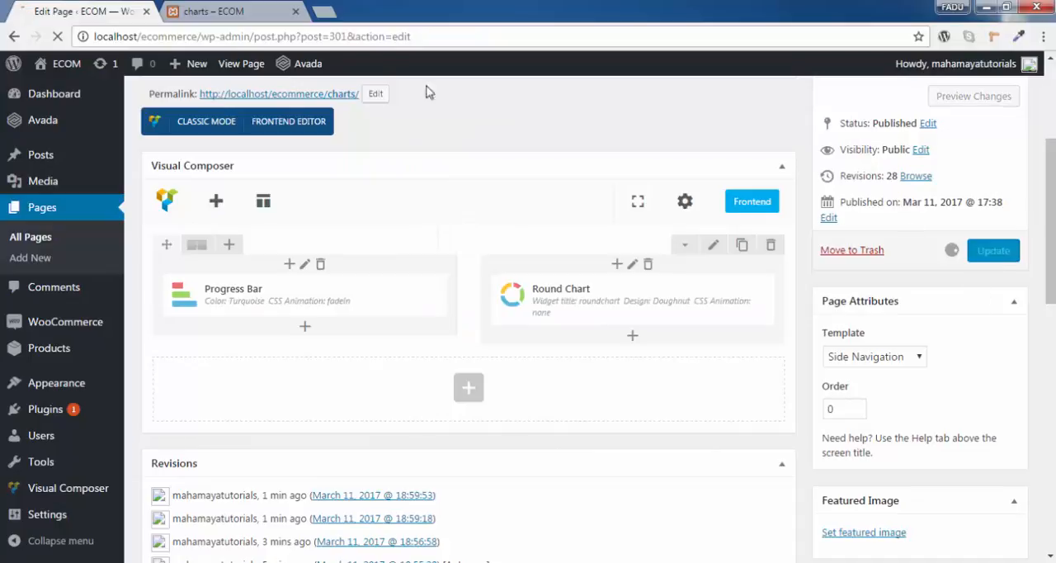
- Reload the charts page preview to examine the Quad animation and the hover value of a chart segment
click(248, 7)
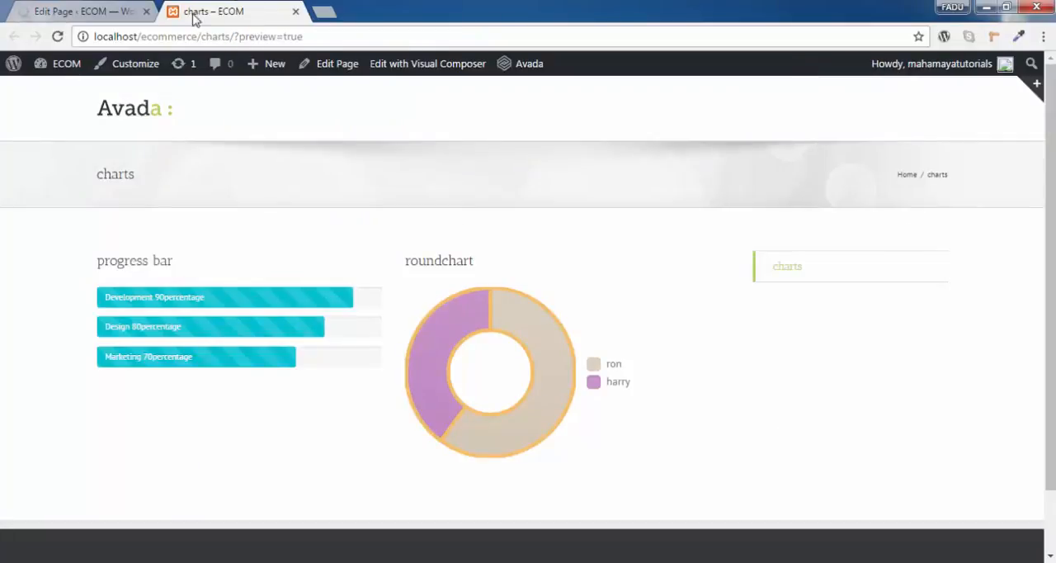
click(58, 38)
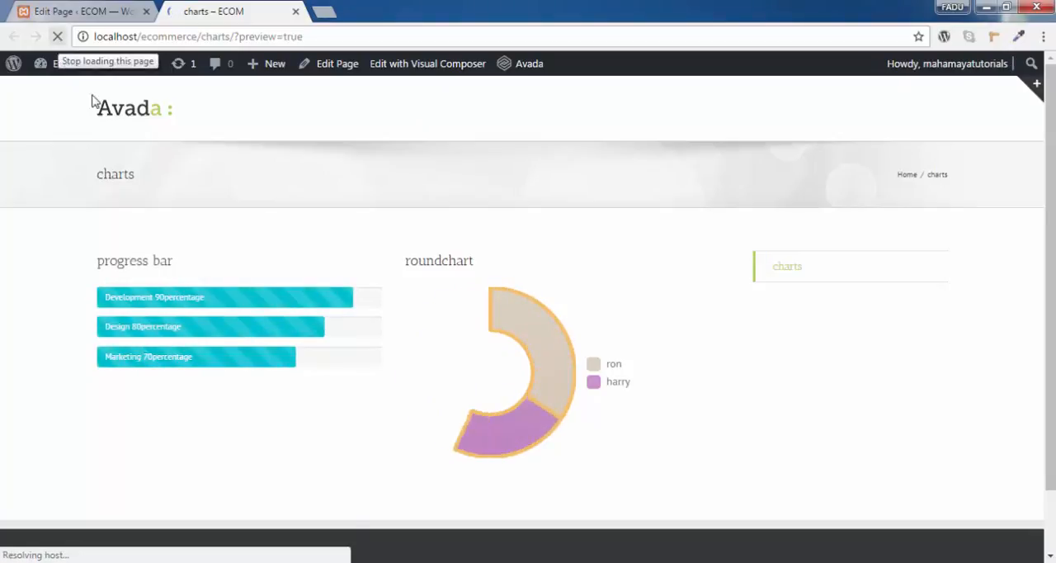
mouse_move(523, 425)
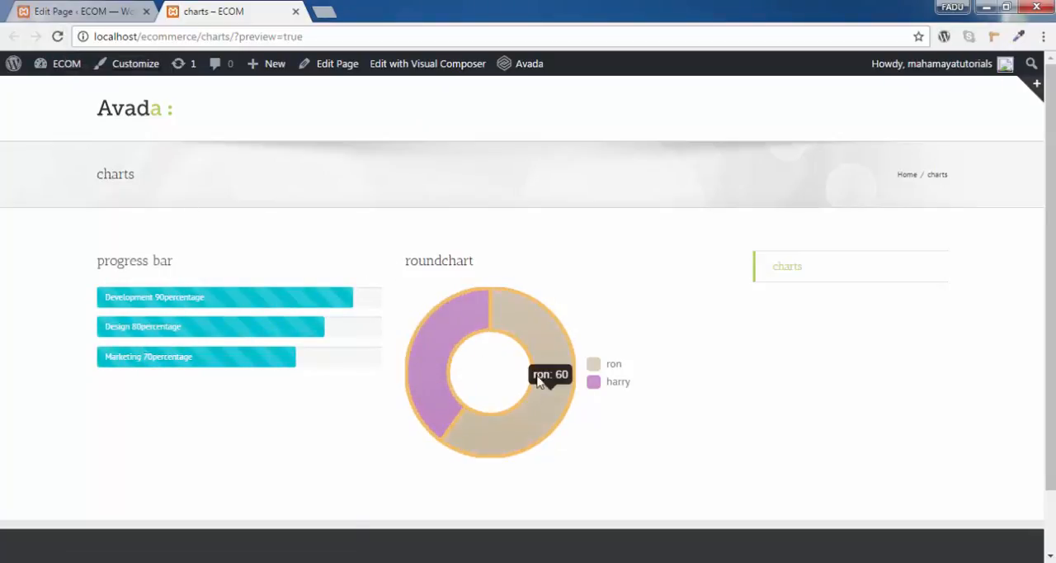
- Return to the page editor, add a new row below the existing one and split it into two equal columns
click(90, 10)
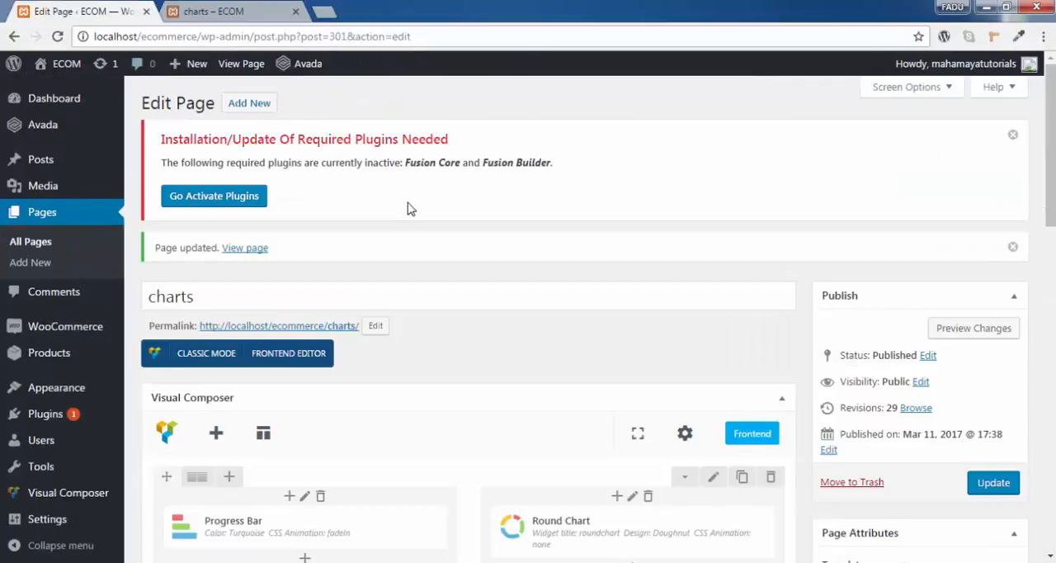
scroll(413, 215, down, 4)
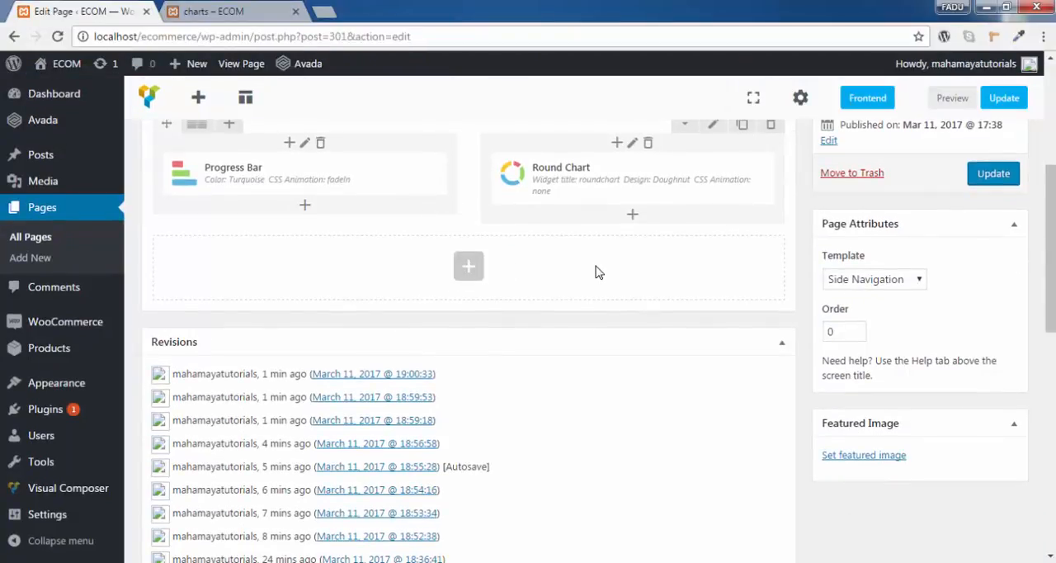
click(469, 266)
click(236, 232)
mouse_move(184, 256)
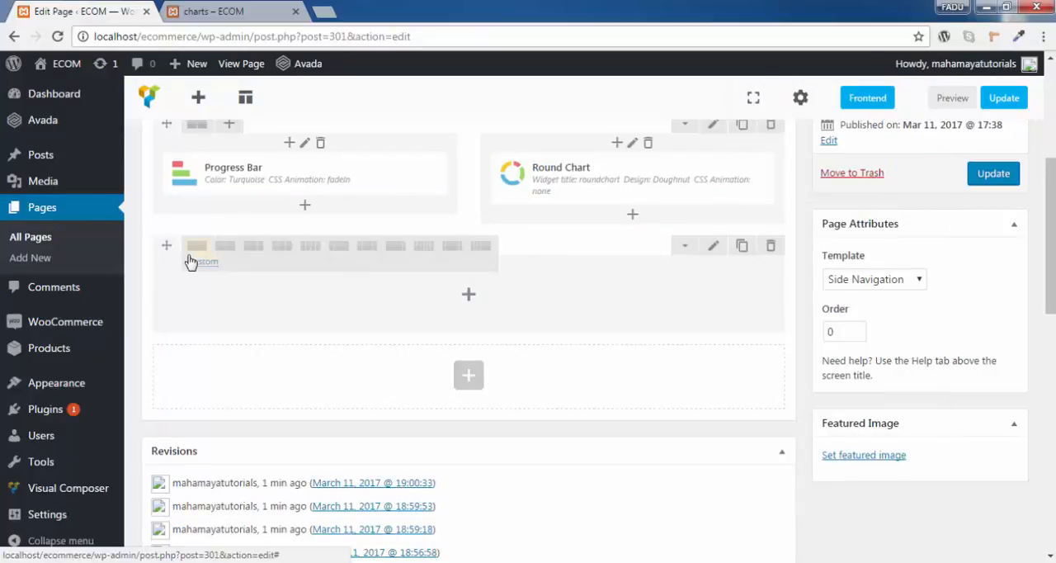
click(216, 250)
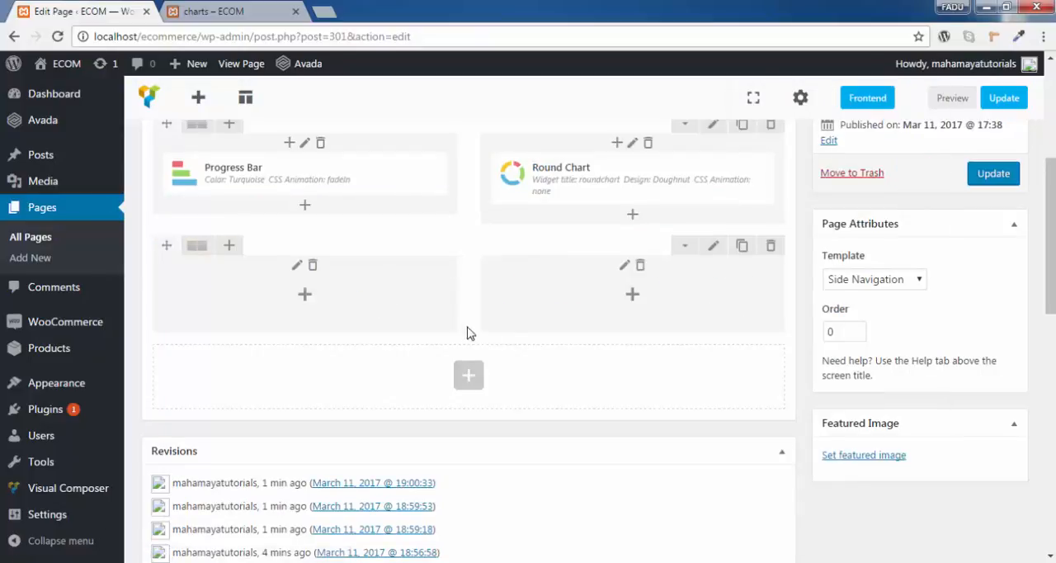
- Add a Pie Chart element to the new row's first column, with widget title "pie chart" and value 60
click(305, 294)
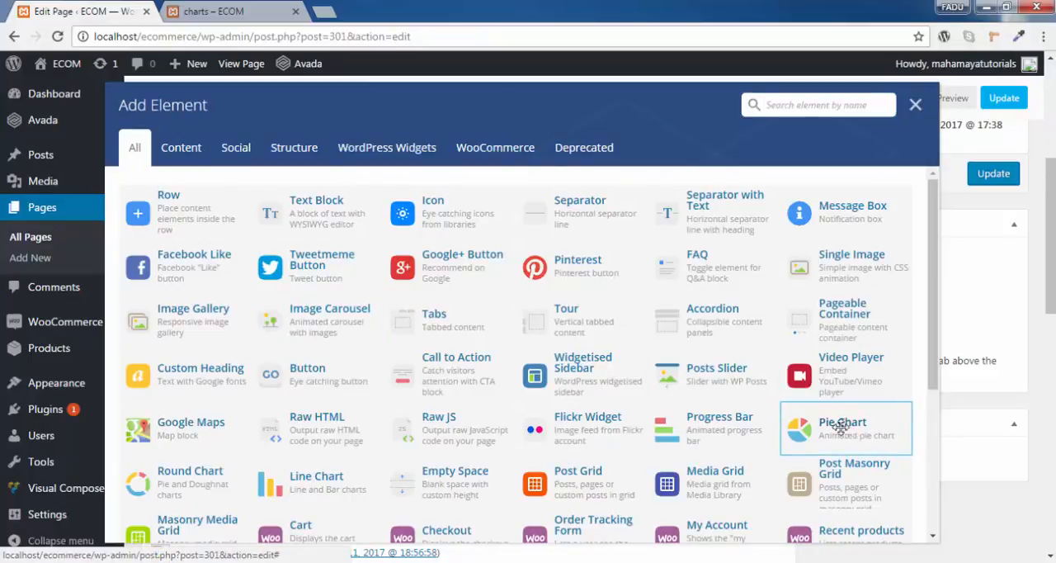
click(854, 436)
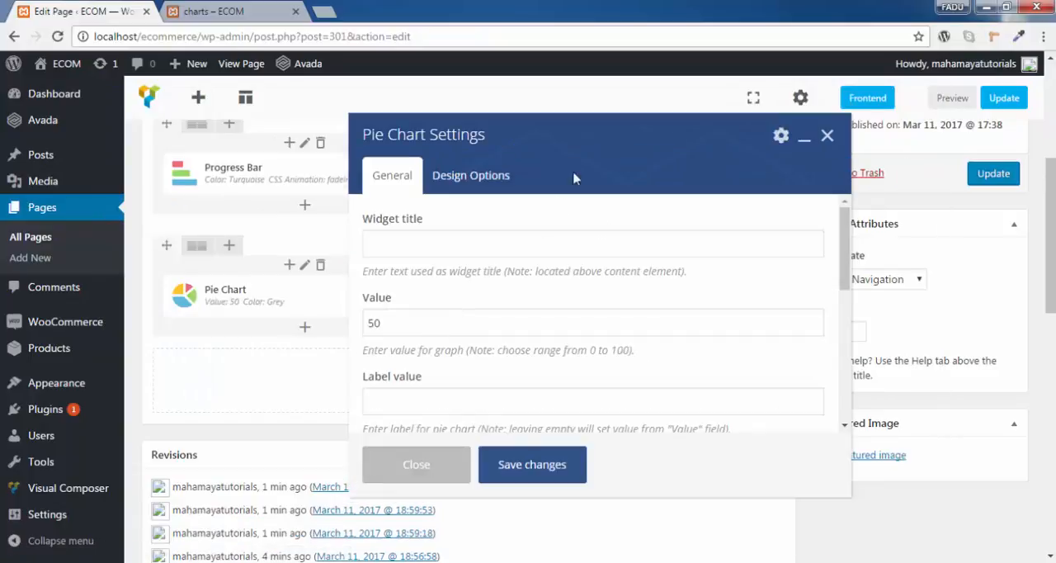
click(465, 249)
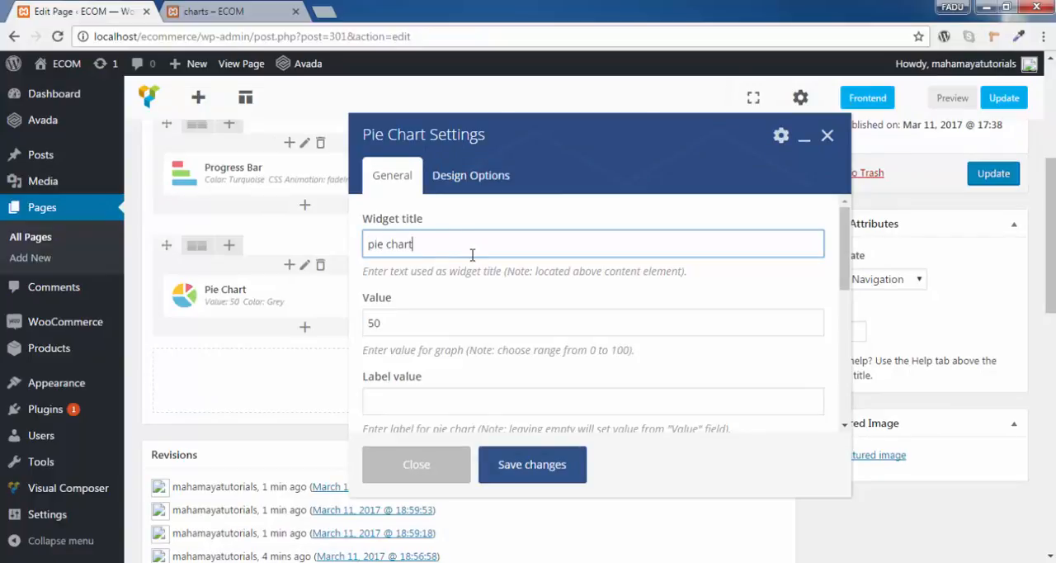
click(411, 321)
double_click(386, 322)
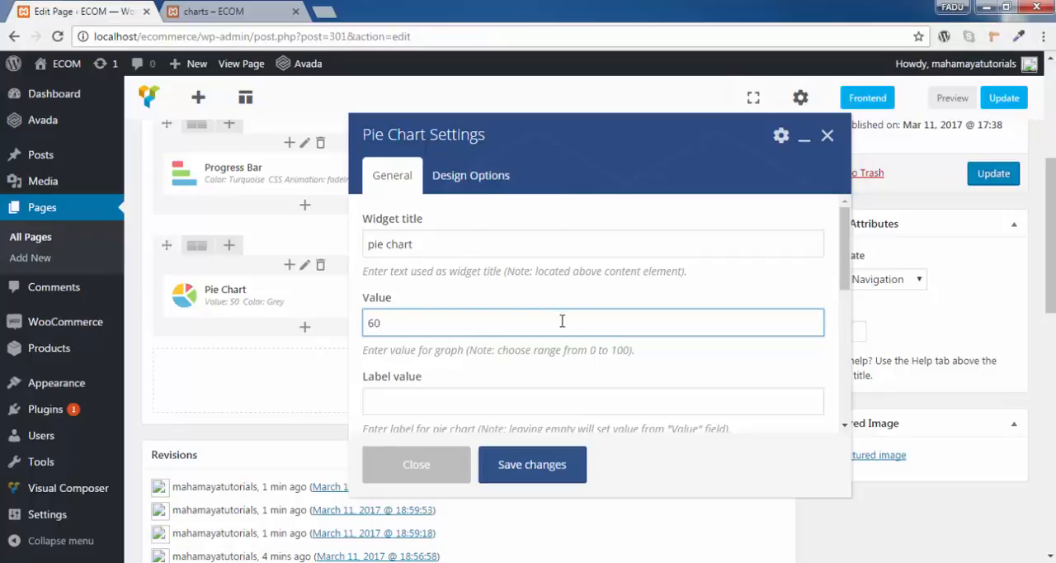
- Set the pie chart's label value to "calculation" and its units to %
scroll(562, 324, down, 1)
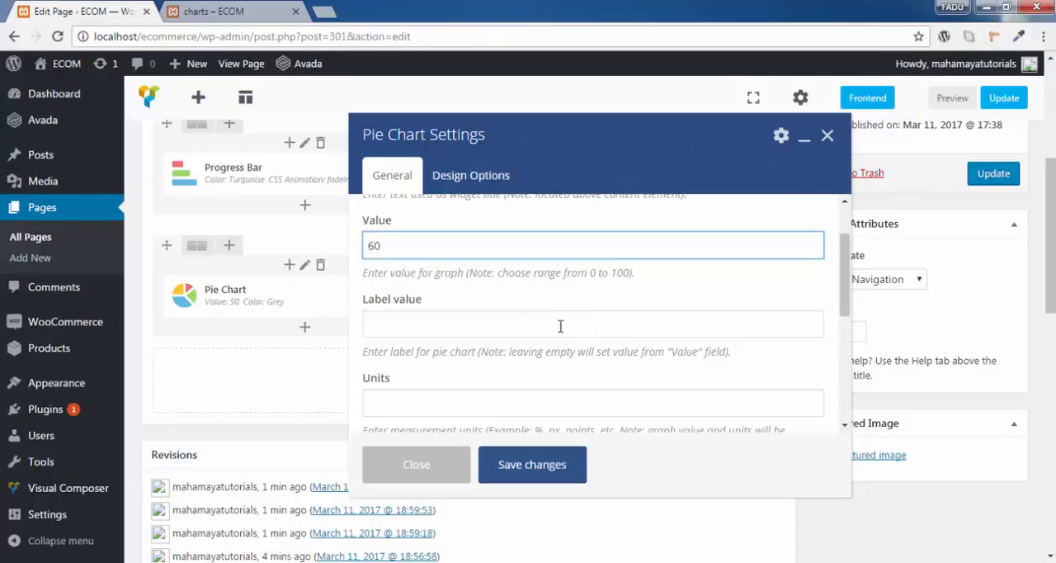
click(553, 330)
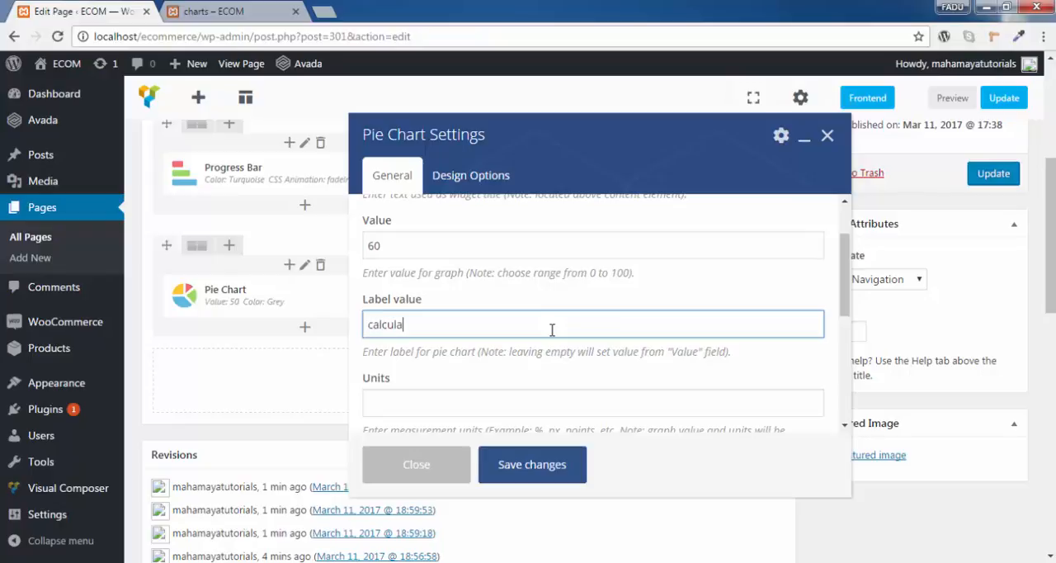
scroll(553, 330, down, 2)
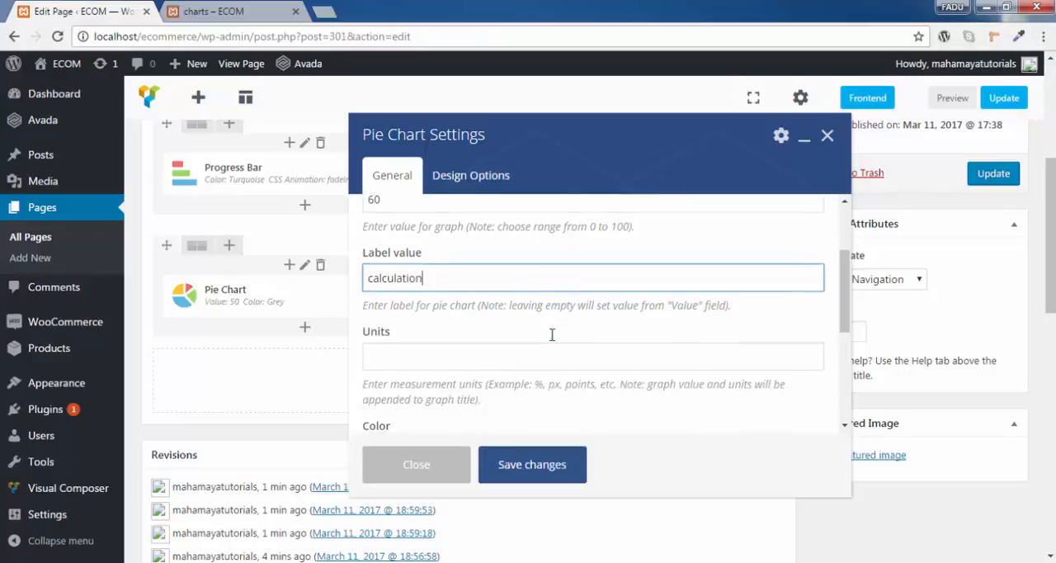
click(511, 333)
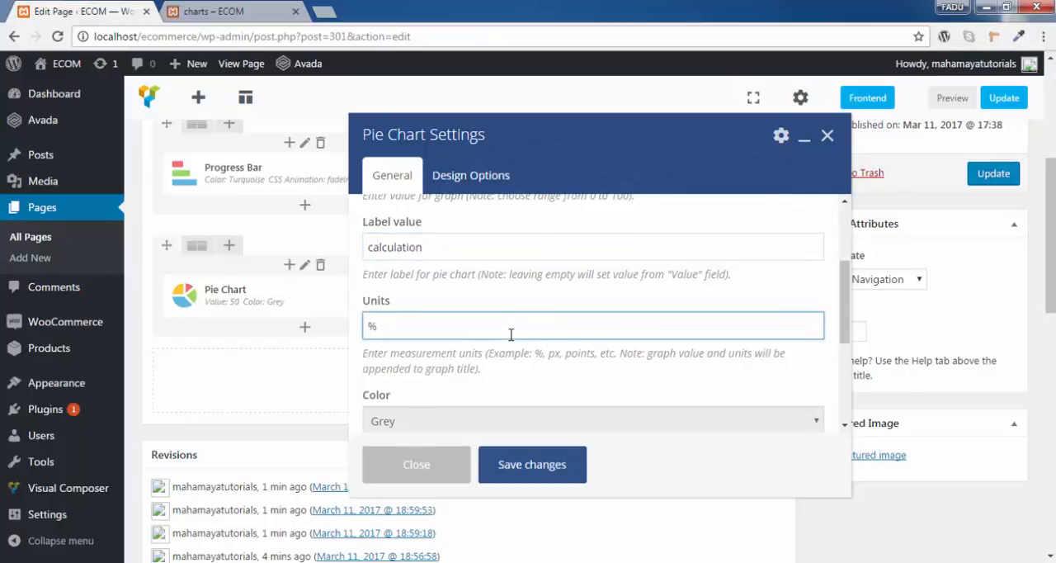
text(%)
- Set the pie chart's color to Orange
scroll(556, 347, down, 2)
click(448, 347)
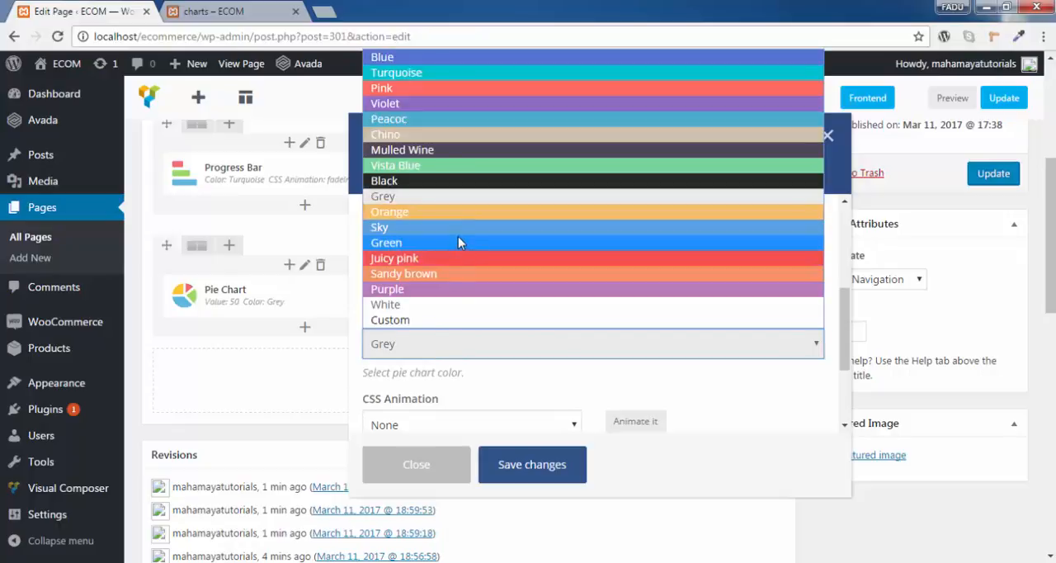
click(459, 211)
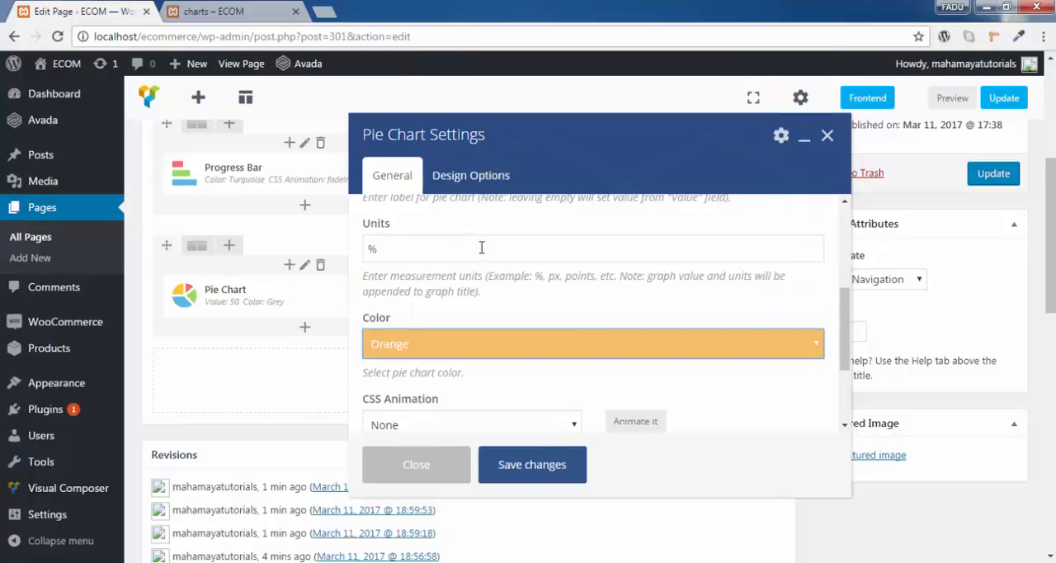
- Set the pie chart's CSS animation to fadeInDown, save its settings and update the page
scroll(492, 334, down, 2)
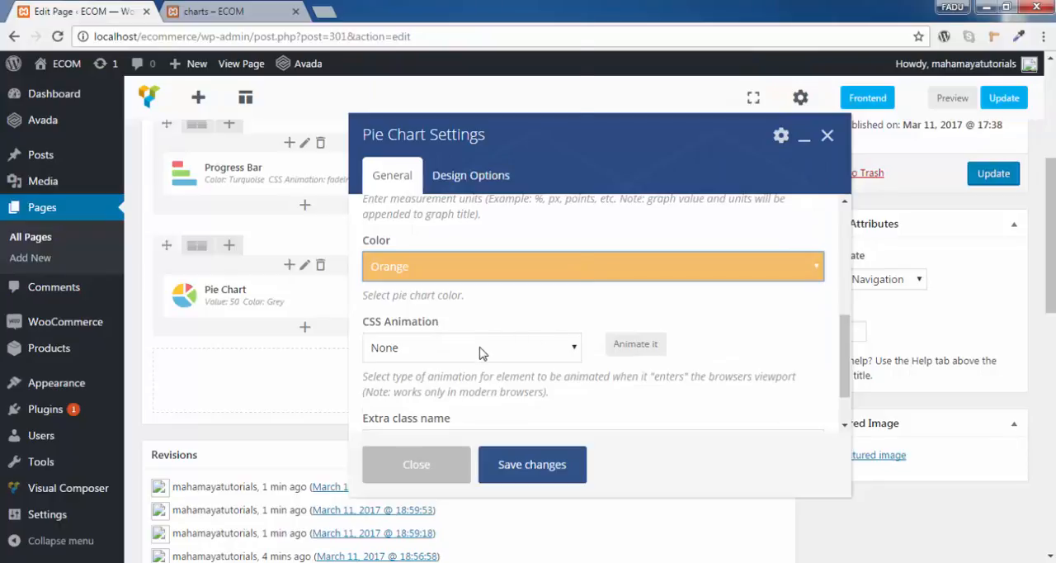
click(483, 347)
click(487, 183)
scroll(720, 372, down, 1)
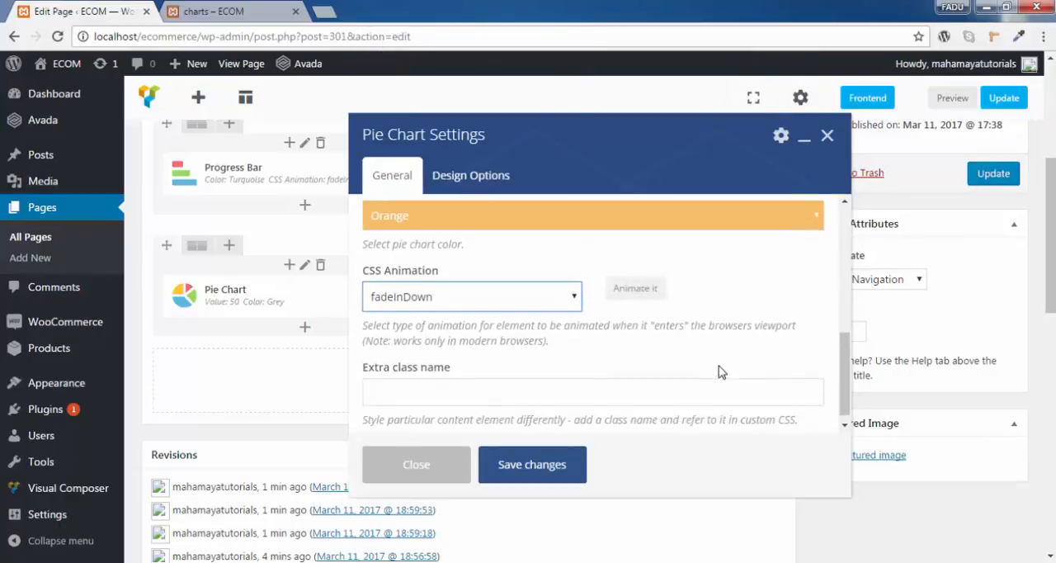
click(492, 462)
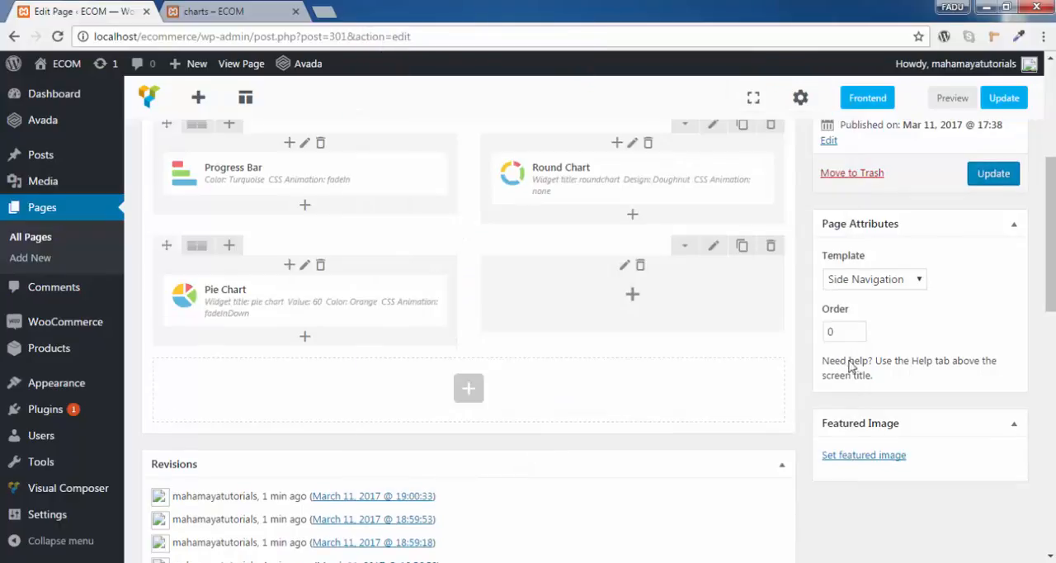
click(1005, 184)
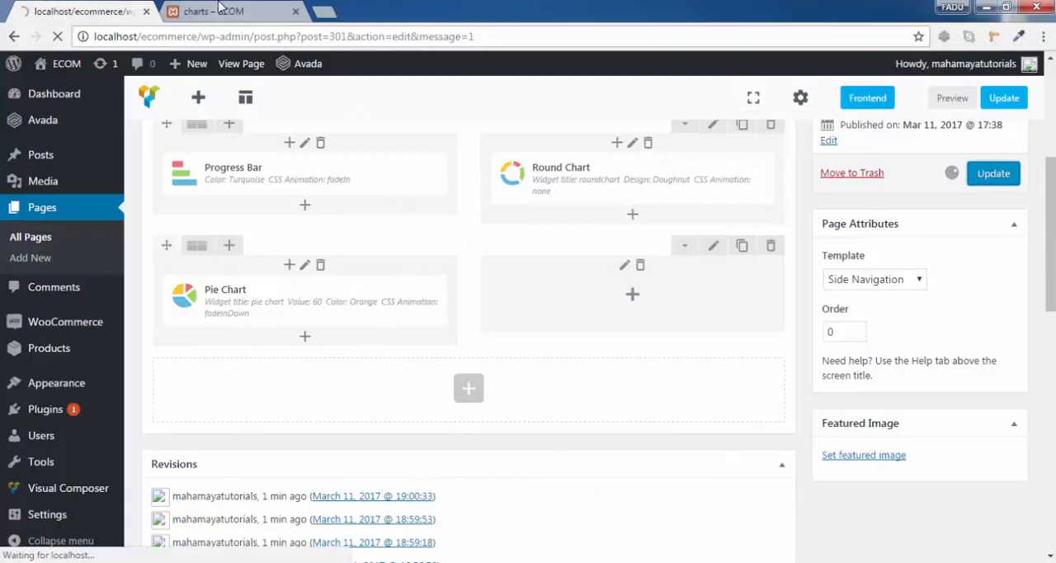
- Reload the charts page preview to examine the new pie chart and its fadeInDown animation
click(216, 10)
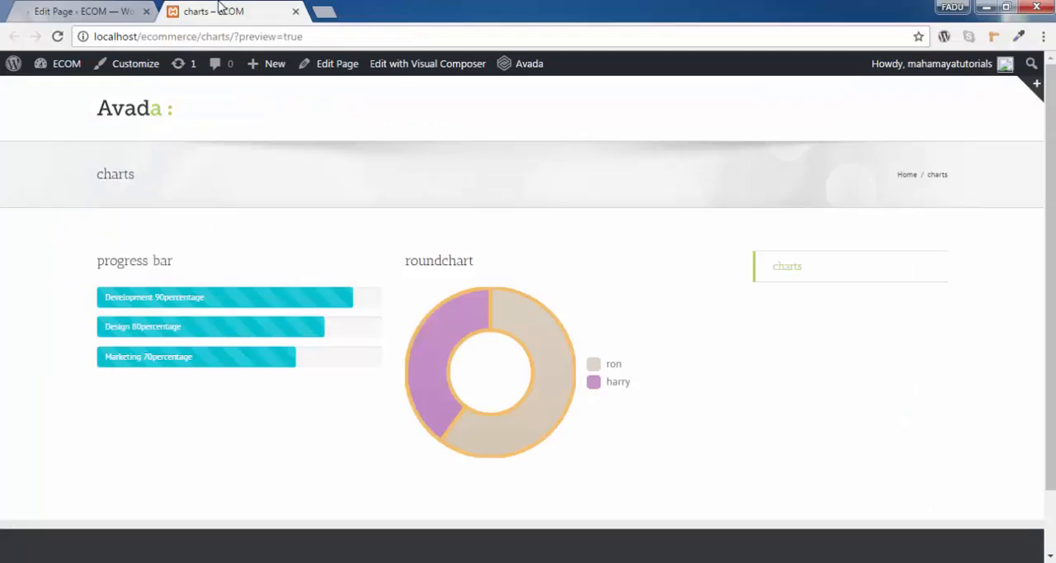
click(58, 37)
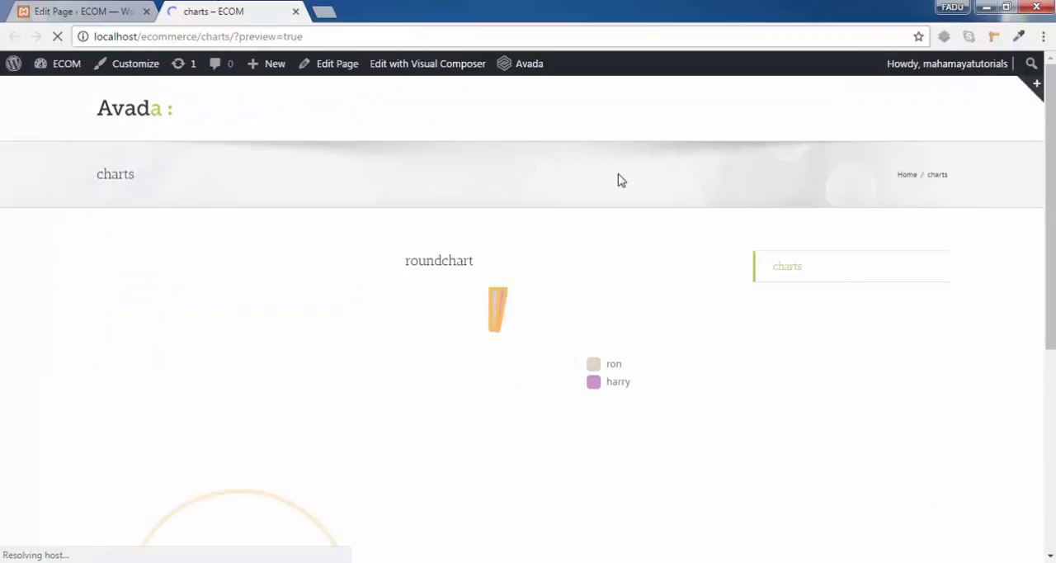
scroll(620, 180, down, 3)
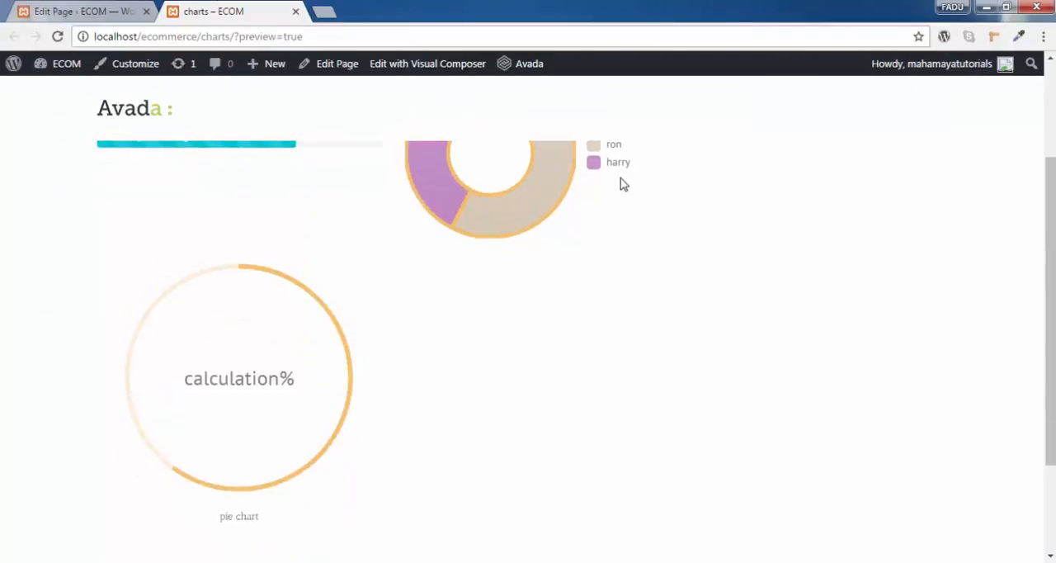
click(58, 36)
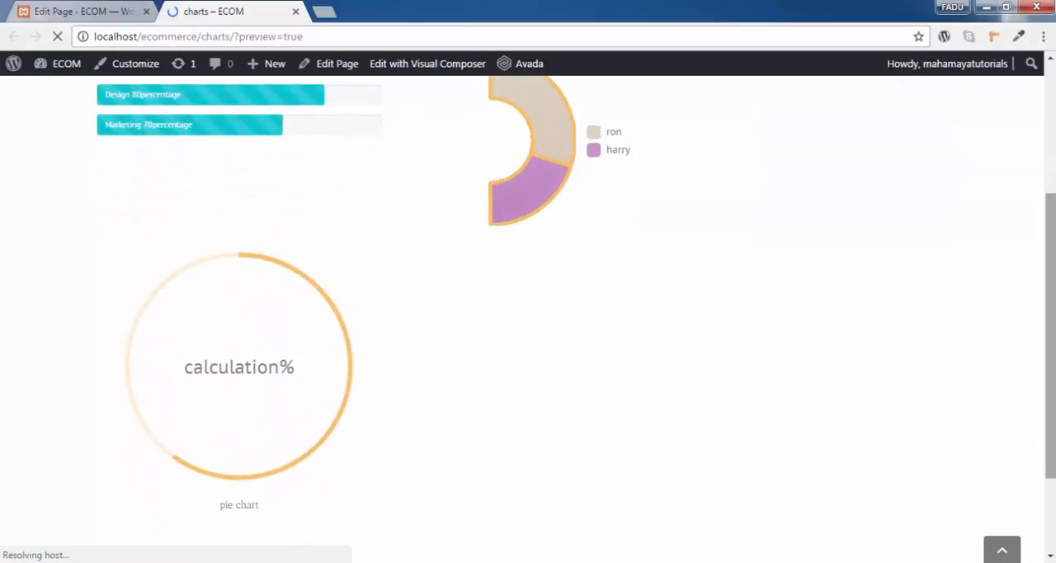
- Set the pie chart's CSS animation to None in the page editor, save its settings and update the page
scroll(790, 333, down, 3)
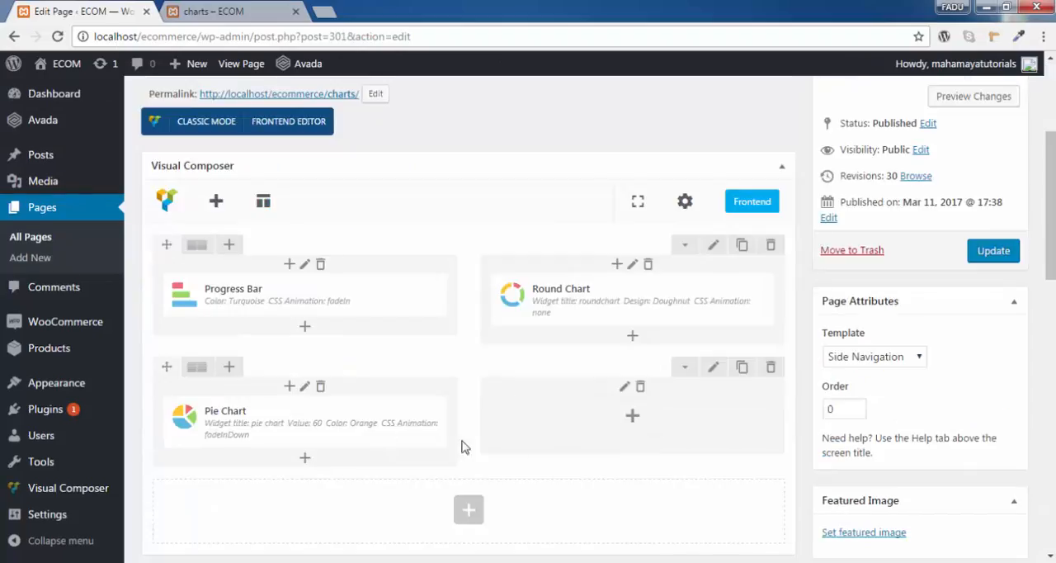
click(313, 422)
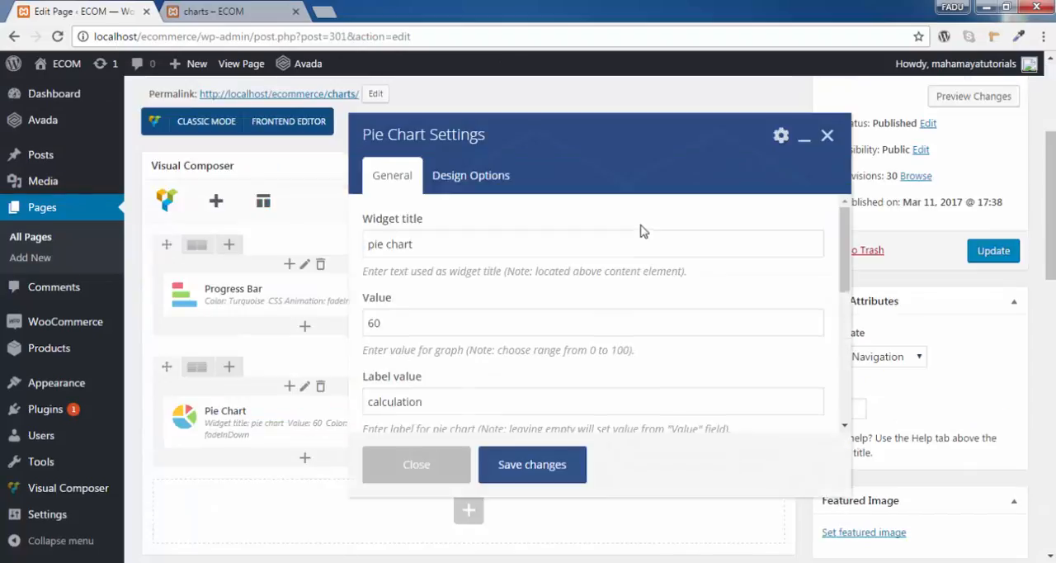
scroll(520, 221, down, 10)
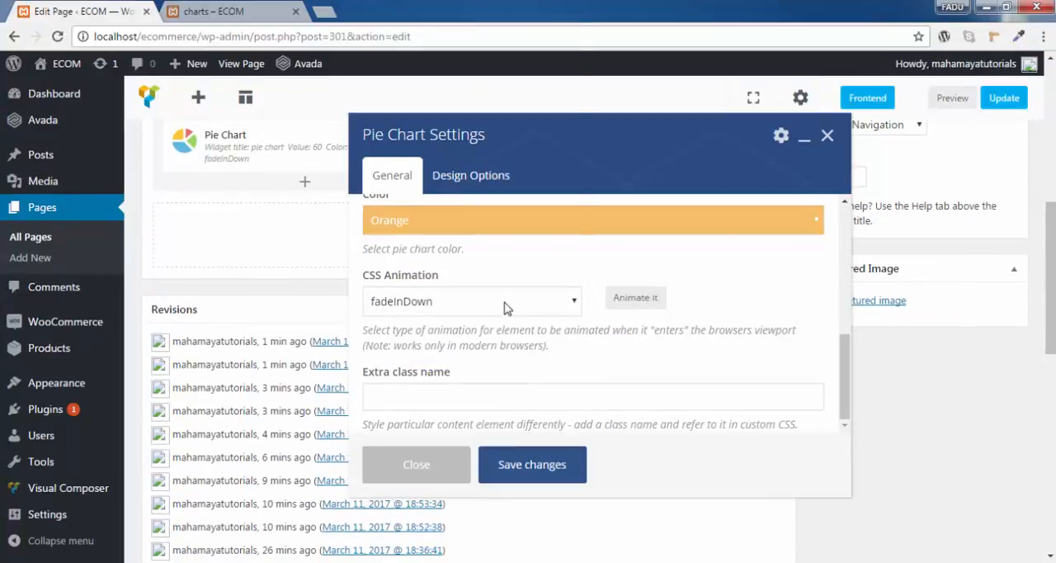
click(505, 302)
click(485, 22)
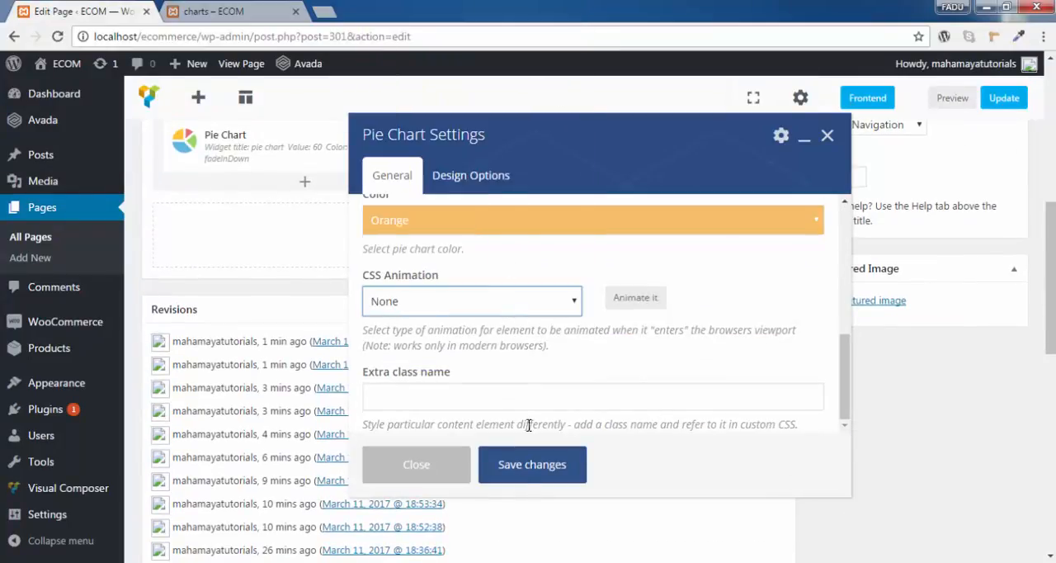
click(545, 490)
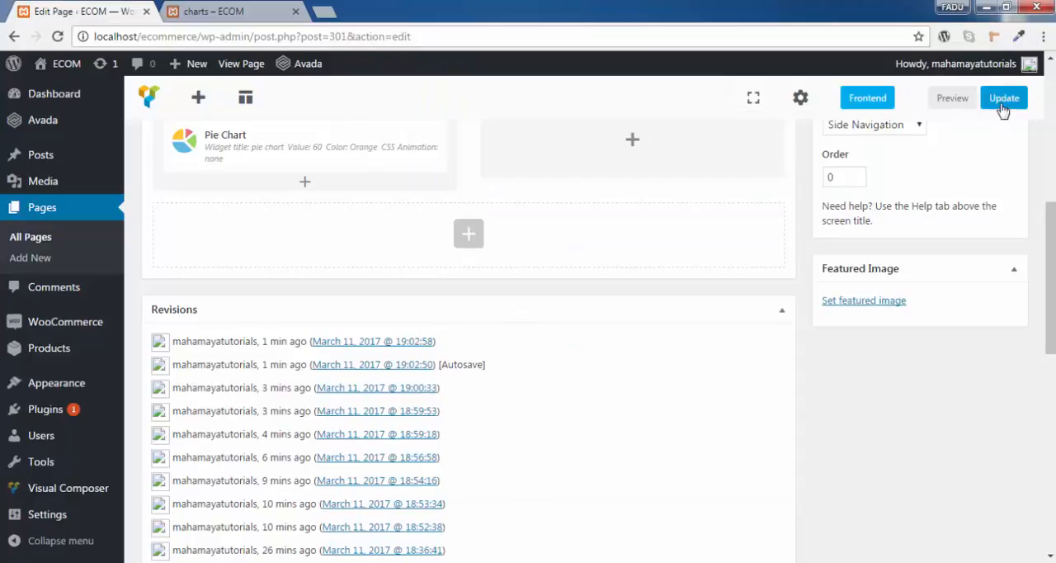
click(1003, 98)
- Reload the charts page preview to examine the pie chart without CSS animation
click(219, 12)
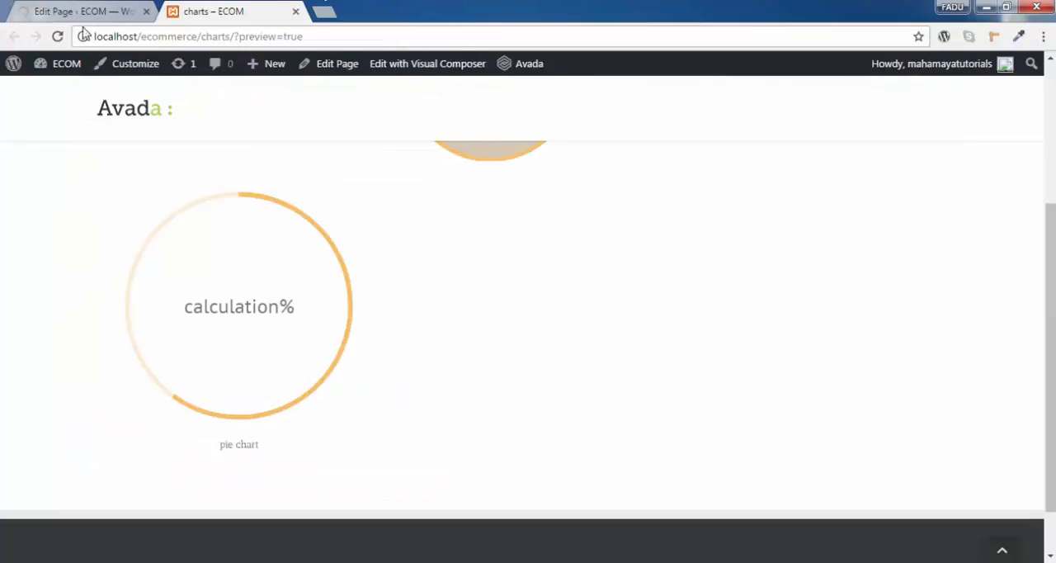
click(58, 38)
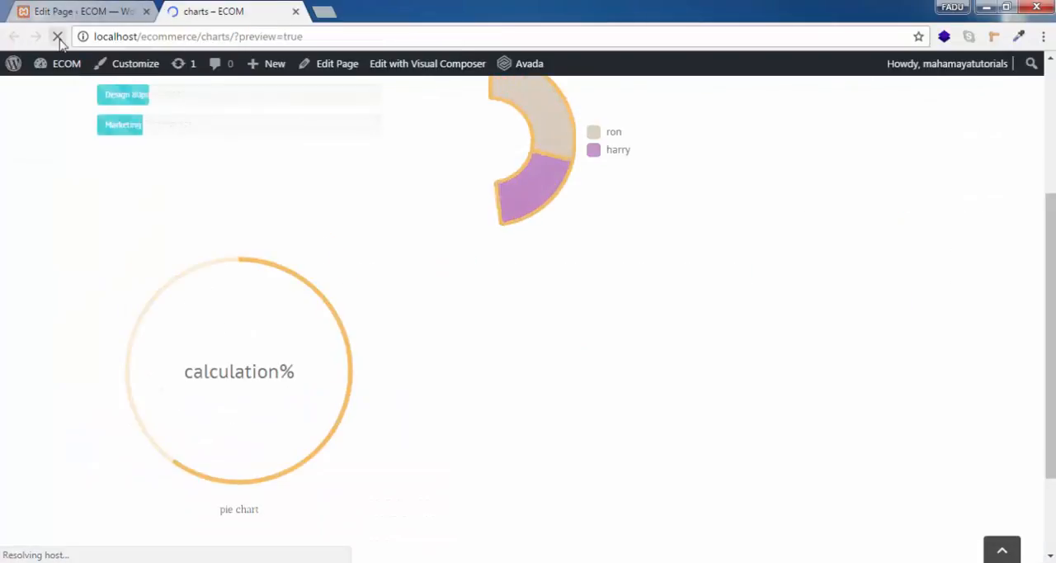
scroll(283, 360, down, 1)
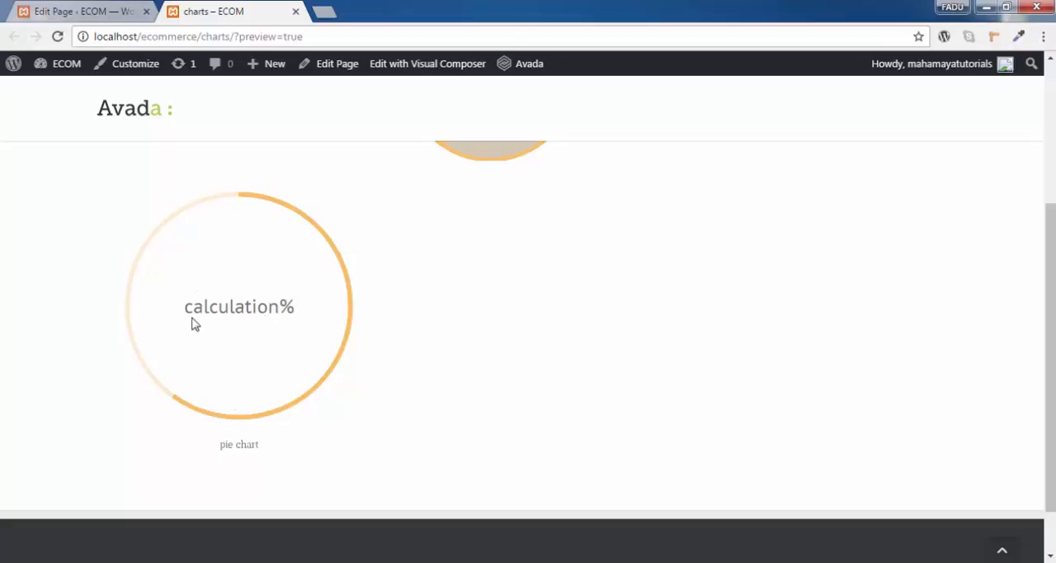
scroll(208, 513, up, 1)
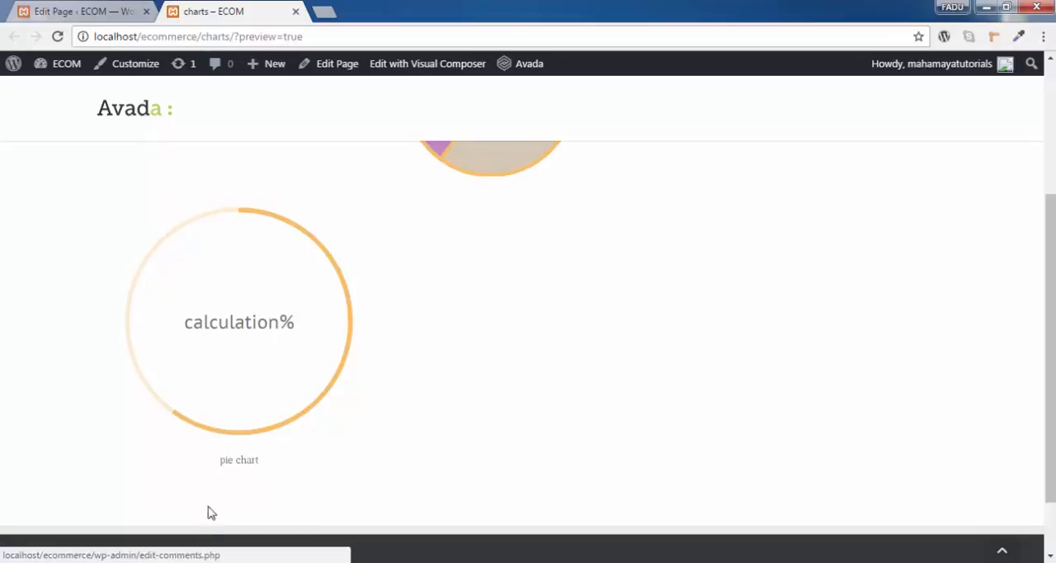
- Give the pie chart a medium blue background in its design options, save the settings and update the page
click(113, 7)
scroll(597, 341, down, 2)
mouse_move(286, 229)
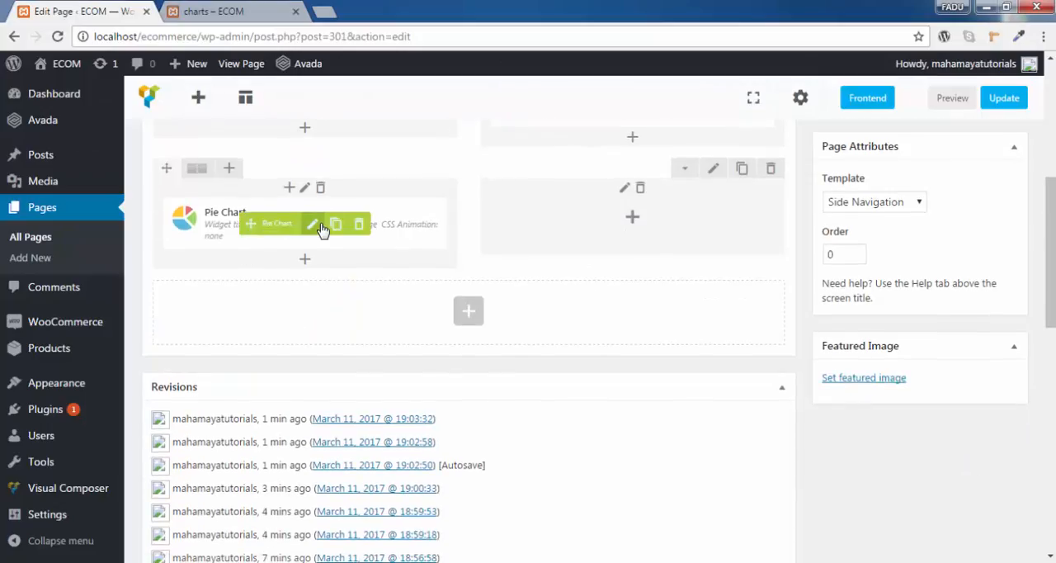
click(317, 227)
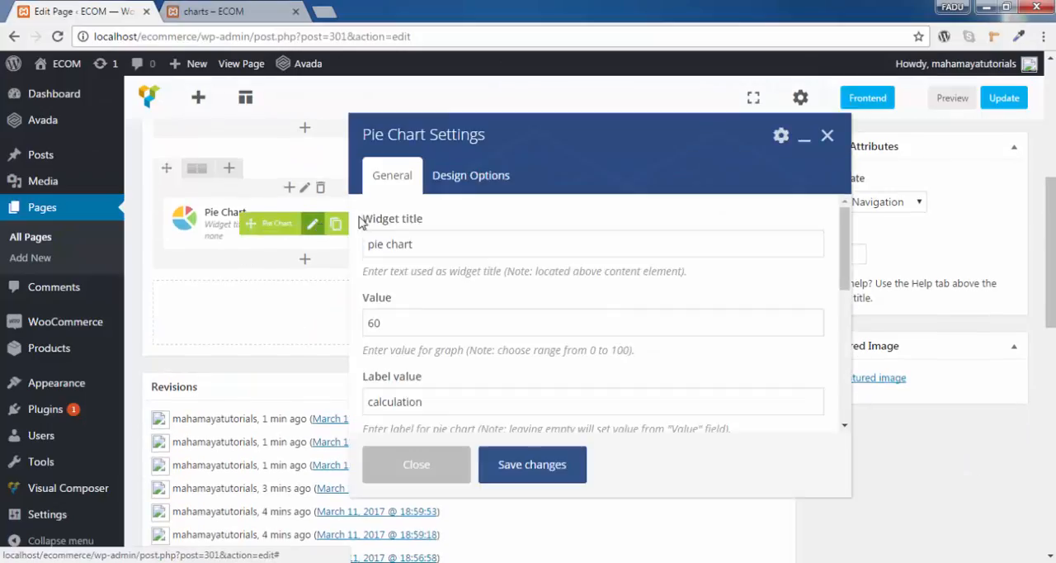
click(476, 188)
scroll(652, 285, down, 1)
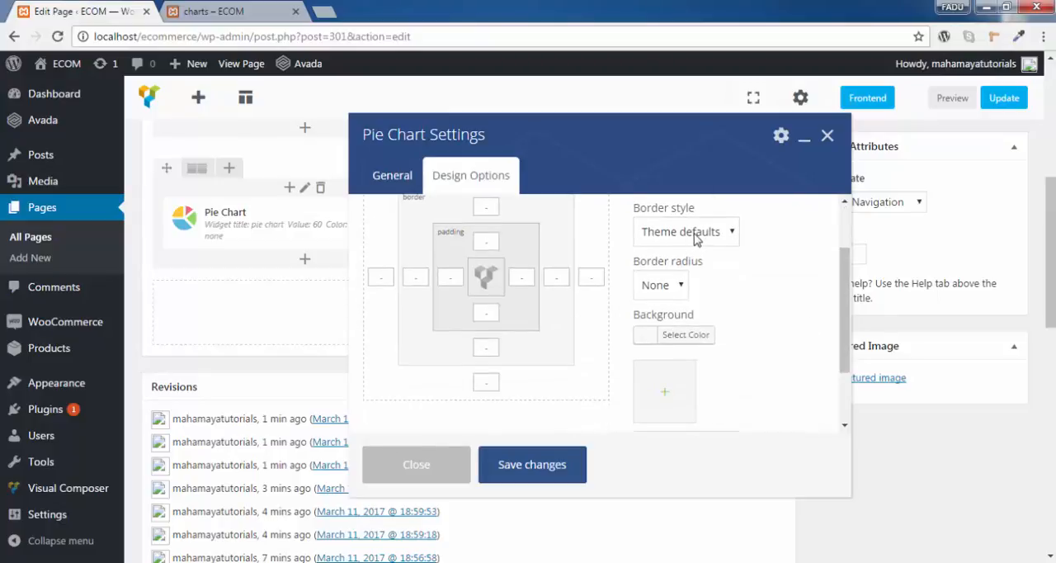
click(673, 337)
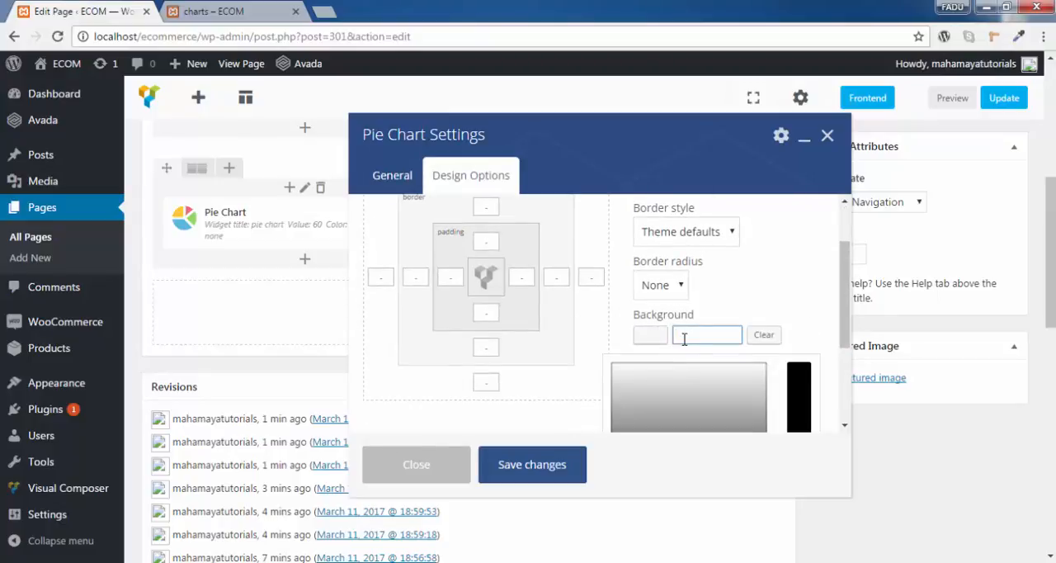
scroll(676, 338, down, 2)
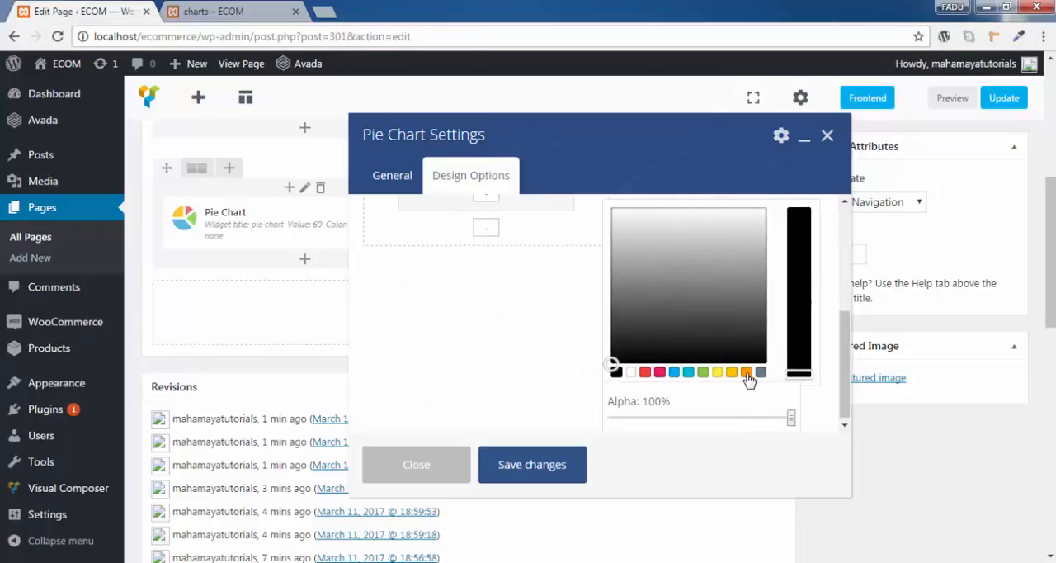
click(674, 373)
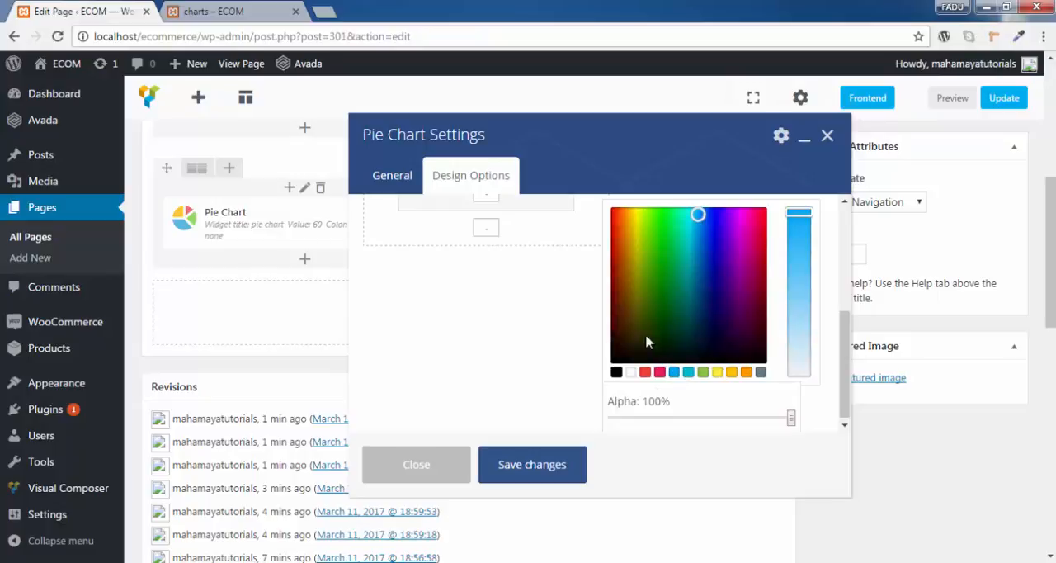
click(696, 234)
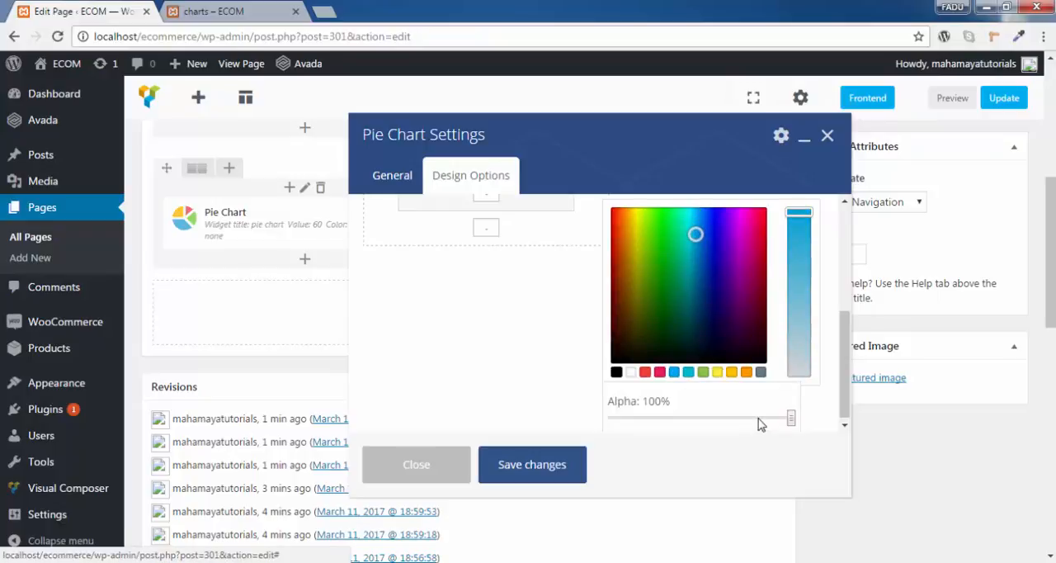
click(815, 398)
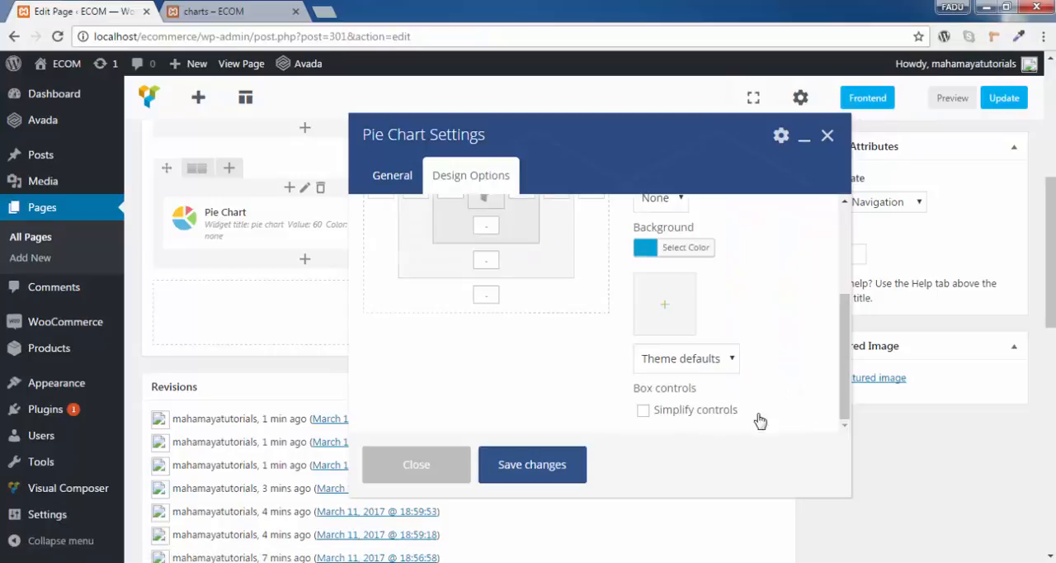
click(532, 465)
click(1004, 97)
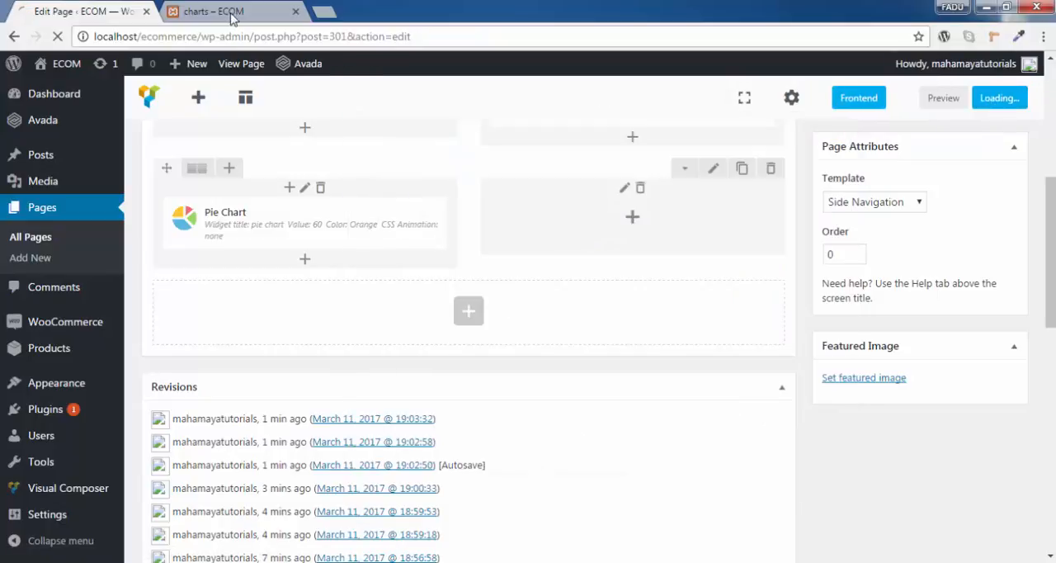
- Reload the charts page preview to examine the pie chart's blue background beside the other charts
click(210, 13)
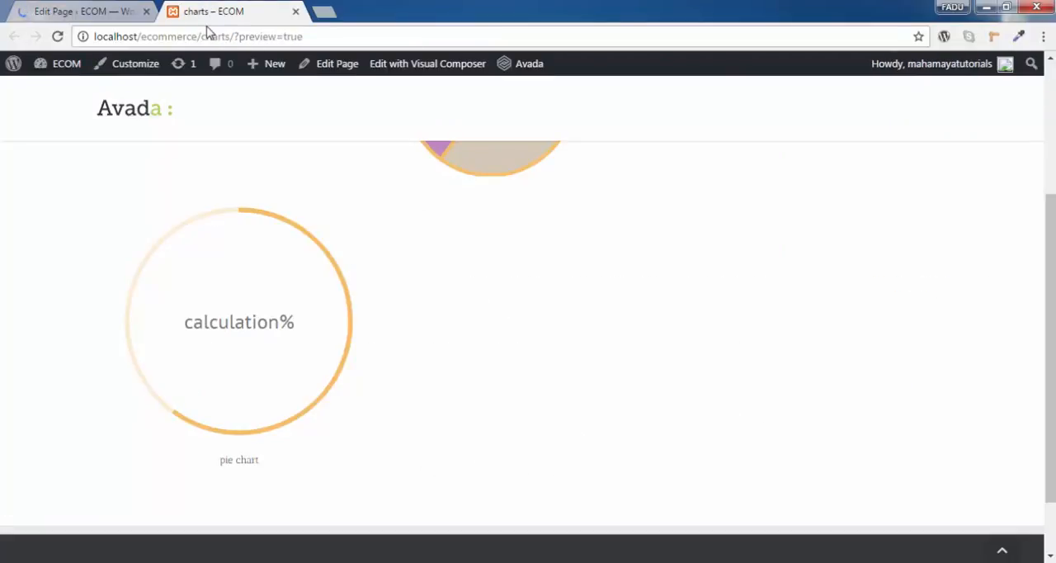
click(57, 36)
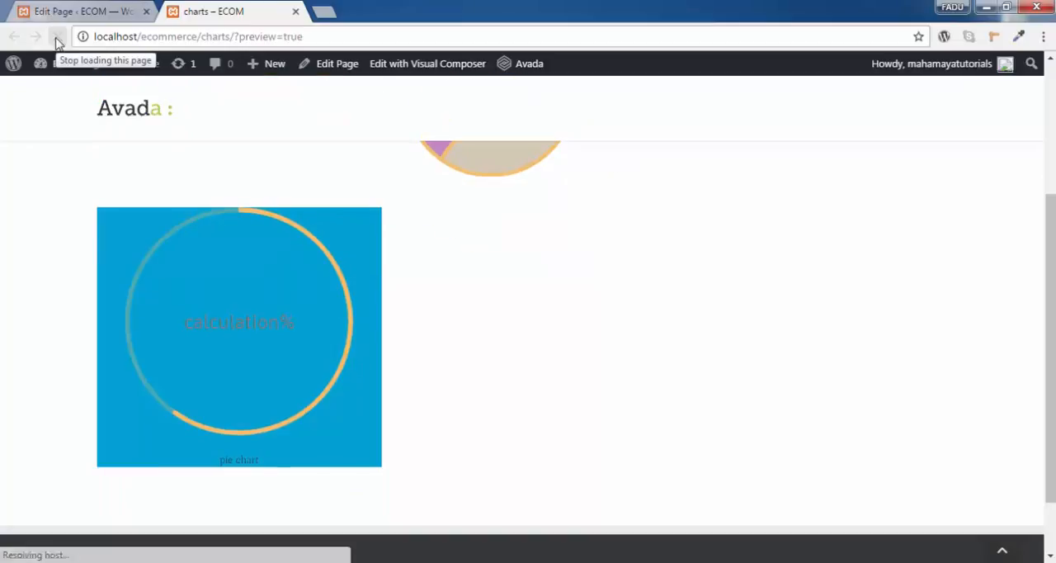
scroll(422, 342, up, 3)
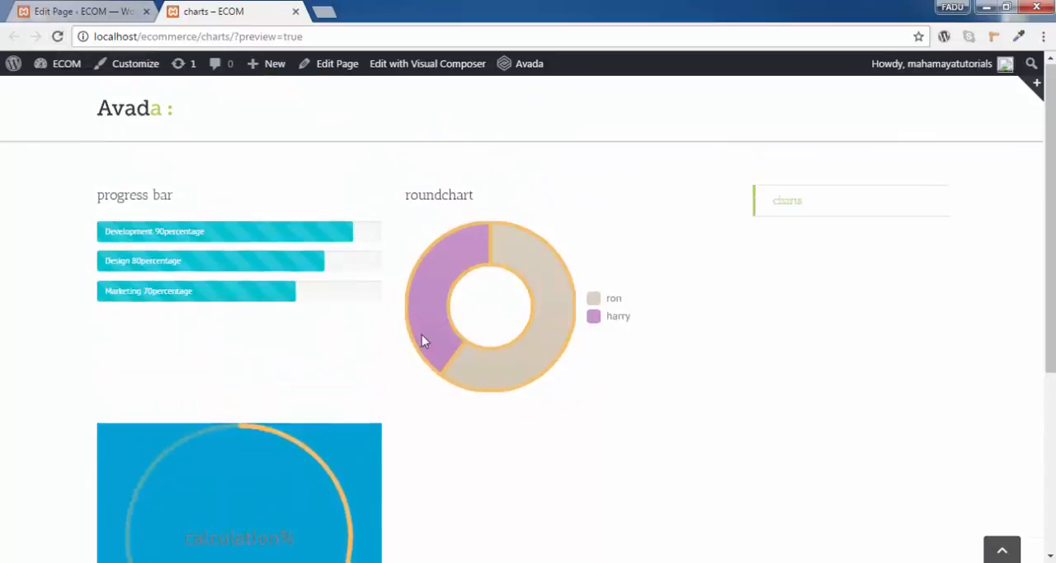
scroll(422, 342, down, 3)
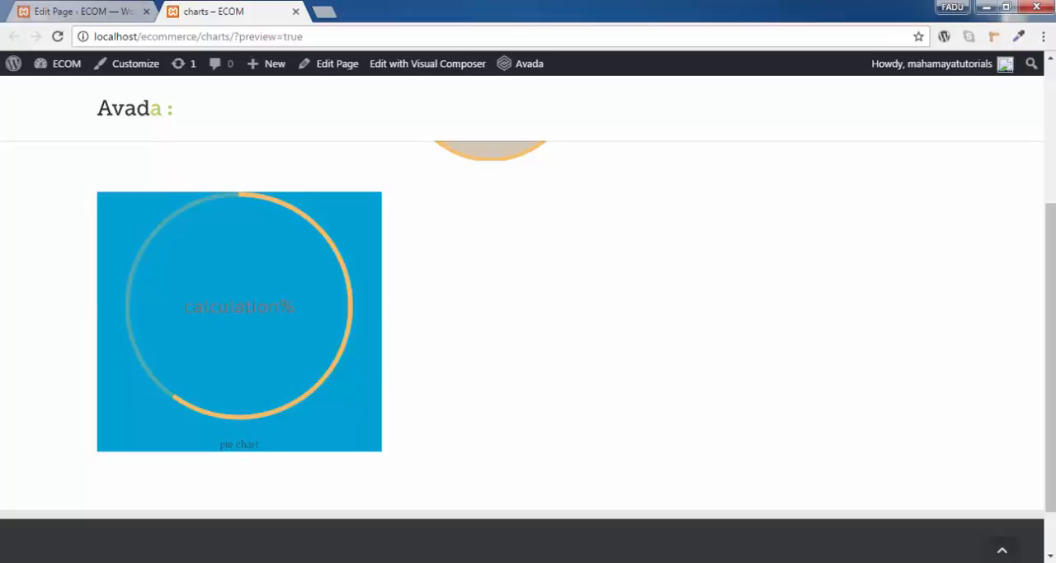
- Reopen the pie chart's design options in the page editor and start editing its top padding
click(82, 11)
scroll(625, 396, down, 5)
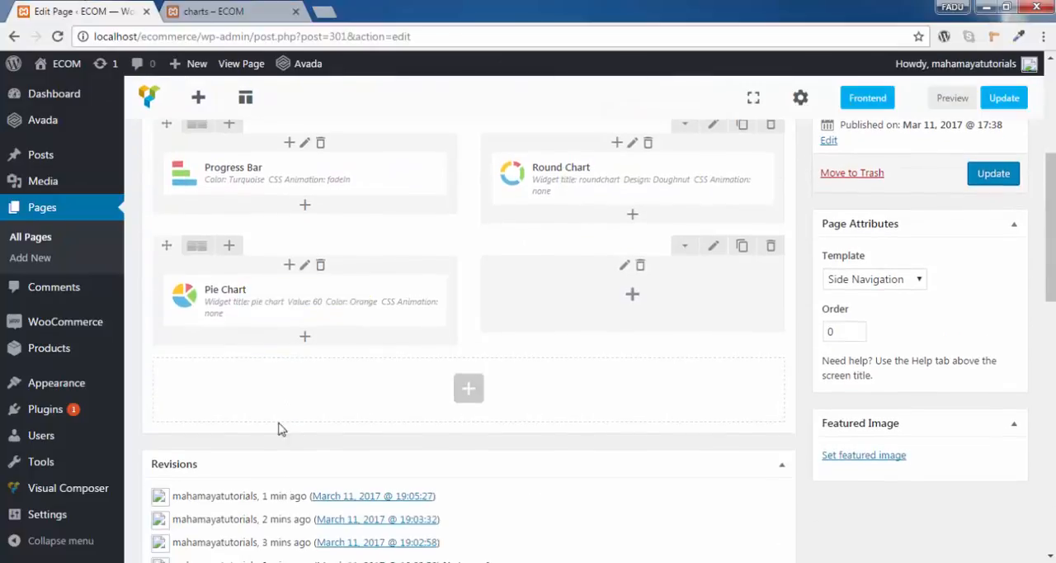
click(312, 299)
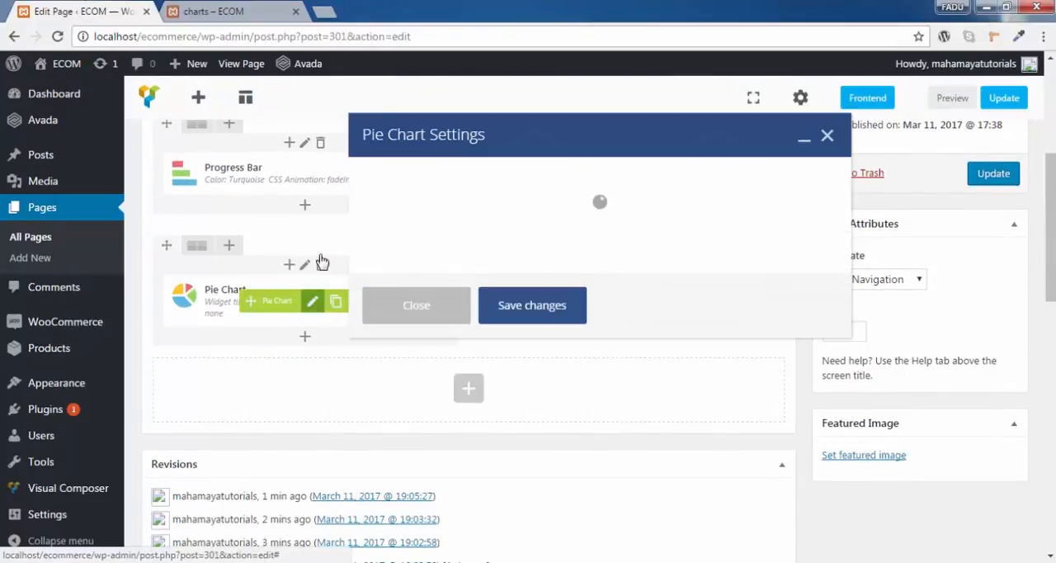
click(486, 182)
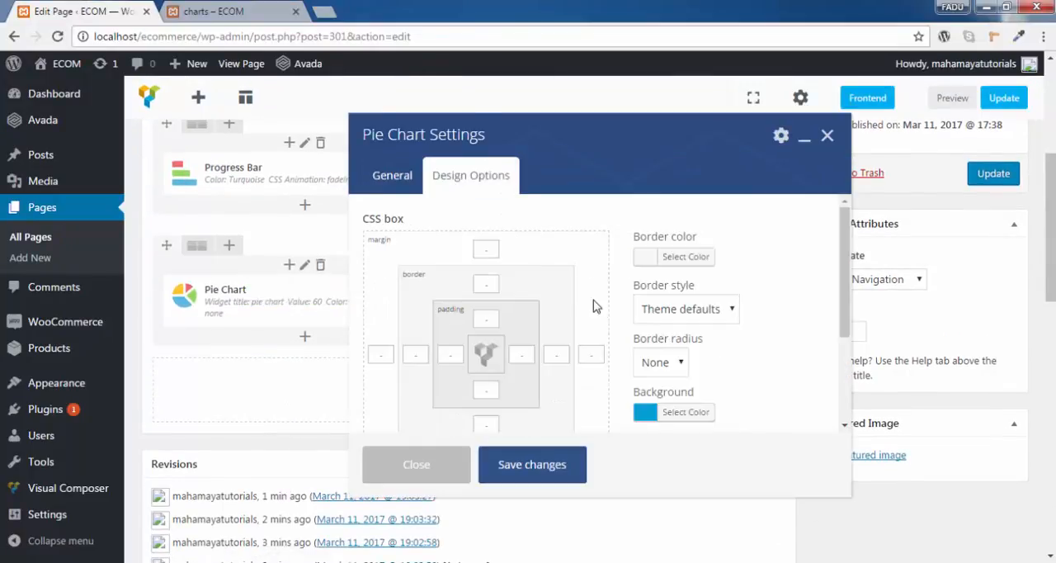
scroll(604, 312, down, 1)
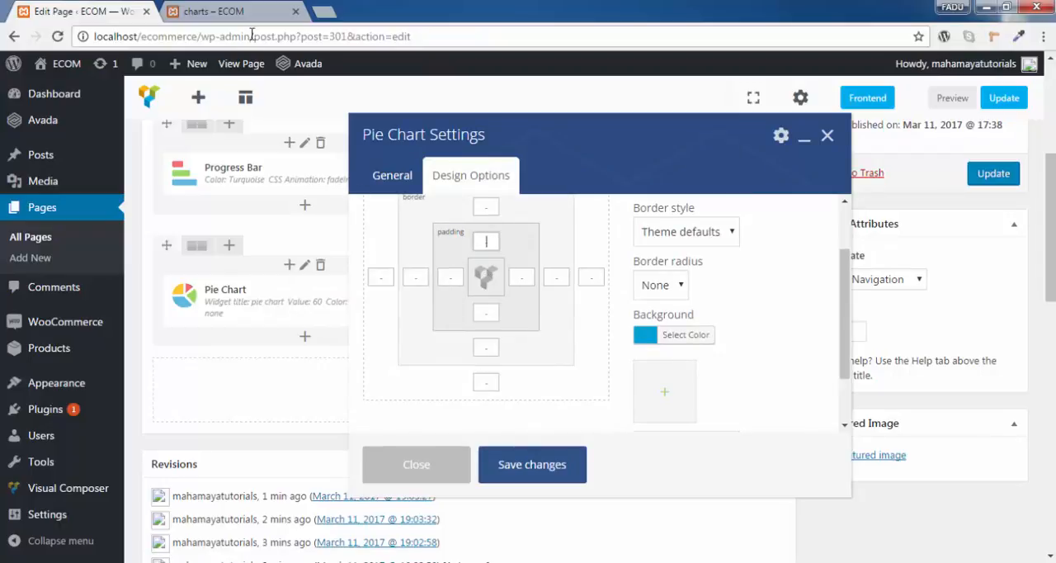
- Measure the vertical gap between the pie chart's circle and the lower edge of its blue background on the preview page
click(236, 10)
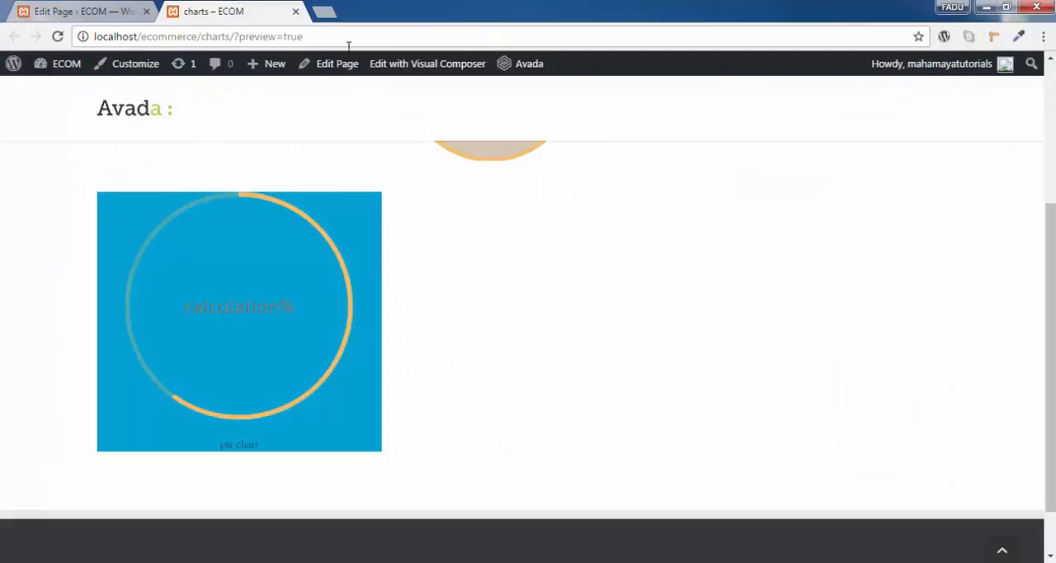
click(1020, 36)
scroll(246, 468, up, 3)
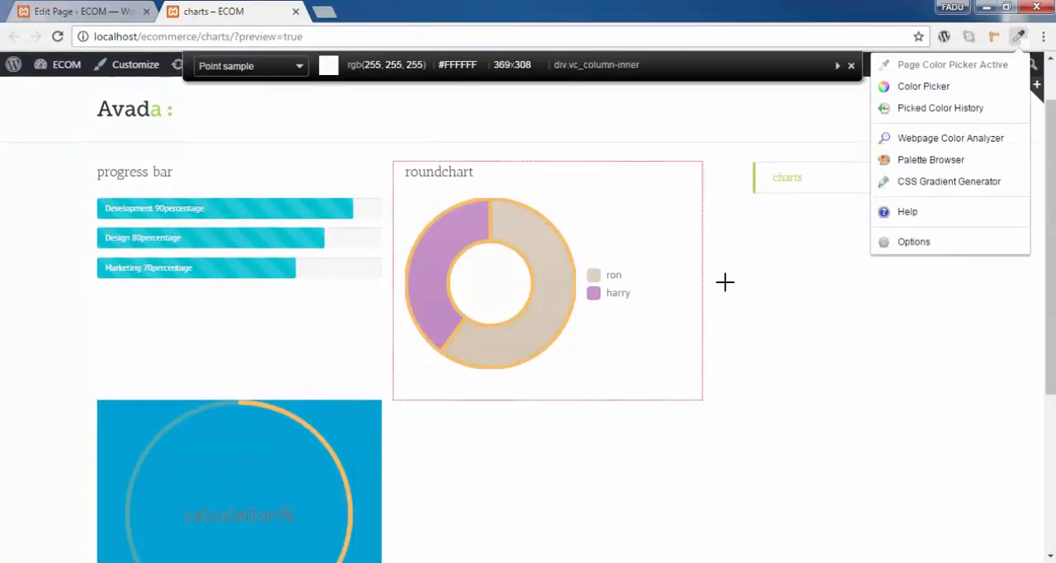
scroll(724, 283, down, 2)
click(994, 38)
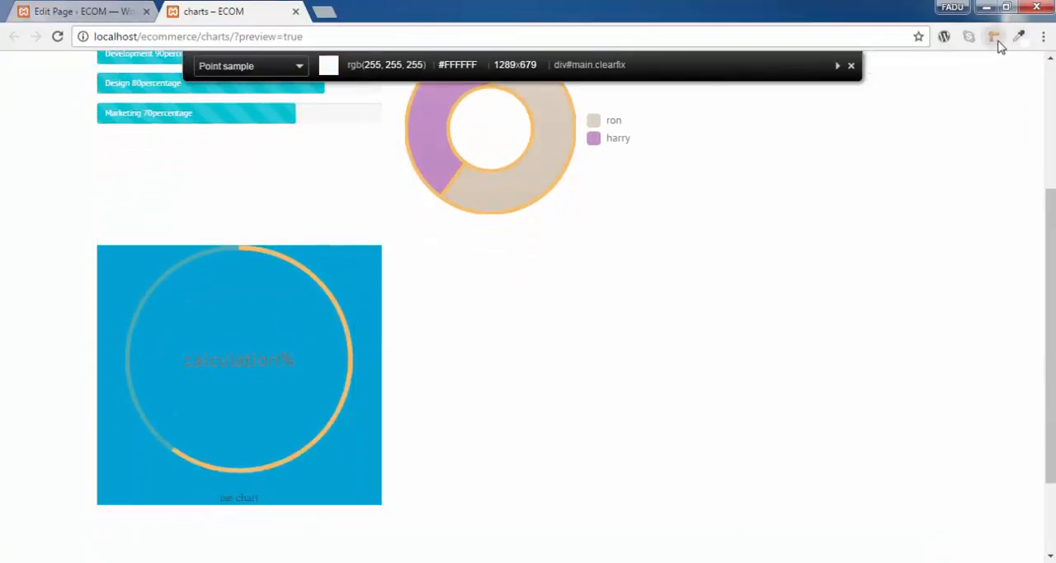
click(237, 459)
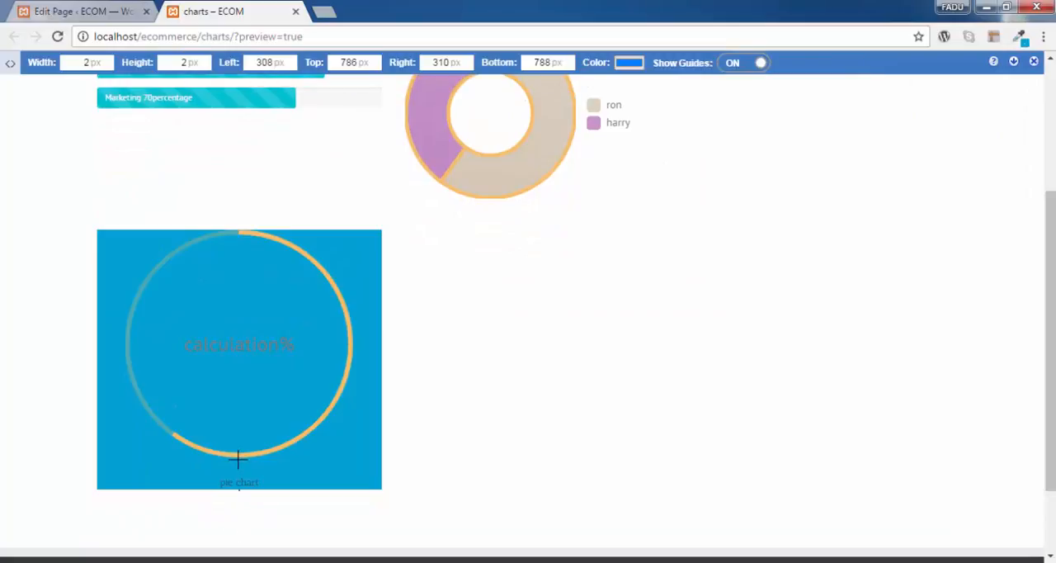
drag(238, 459, 238, 488)
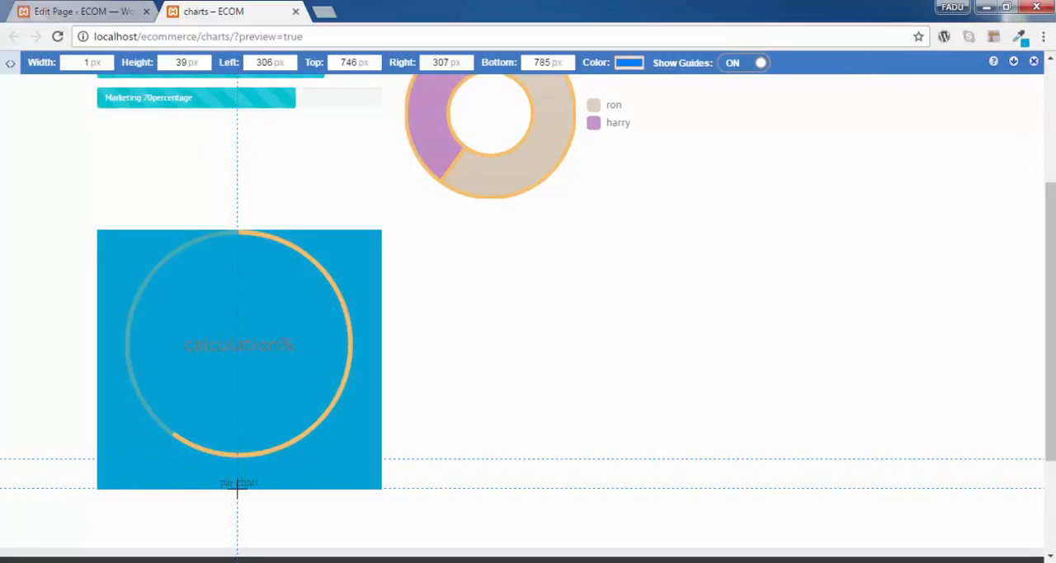
- Set the pie chart's top padding to 40 in the page editor, save its settings and update the page
click(104, 11)
click(474, 239)
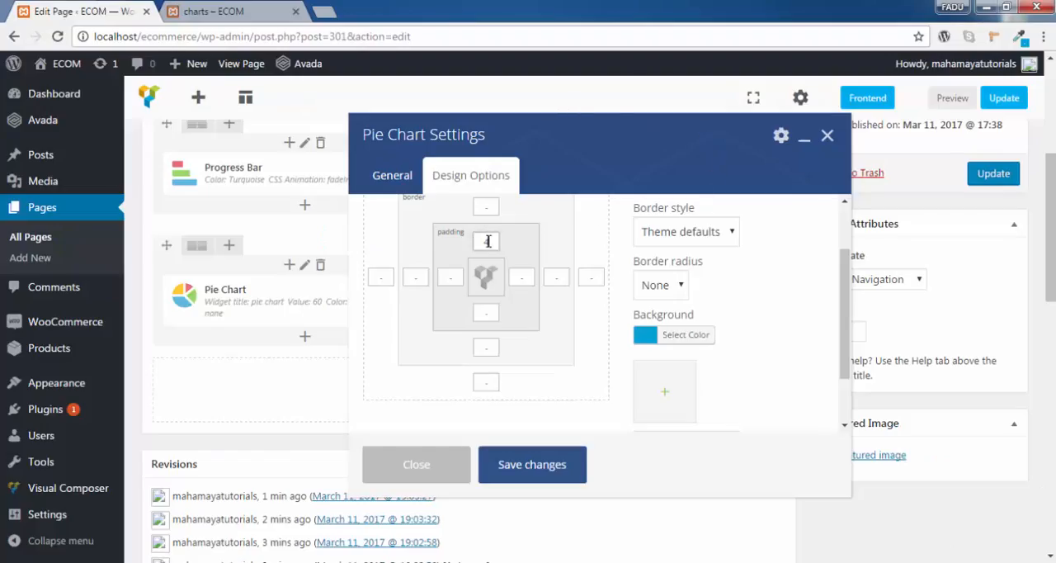
text(40)
click(549, 467)
click(982, 178)
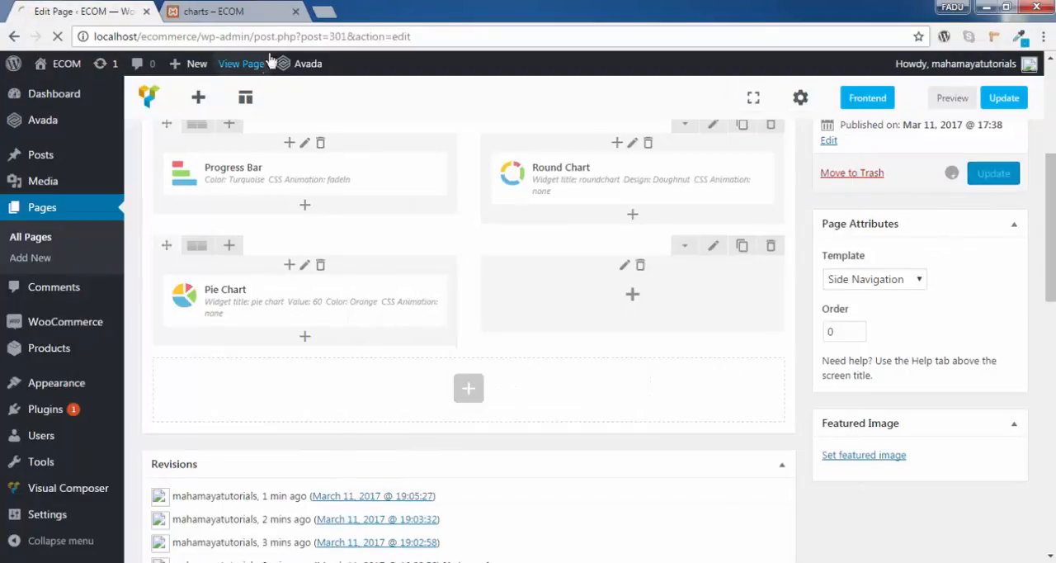
- Reload the charts page preview to examine the spacing above the pie chart's circle
click(248, 12)
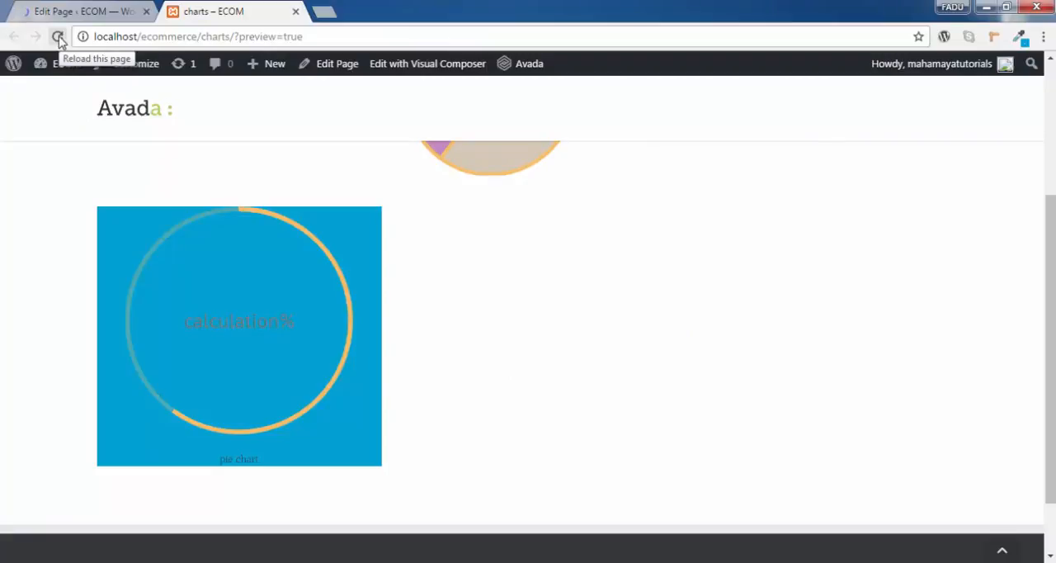
click(58, 38)
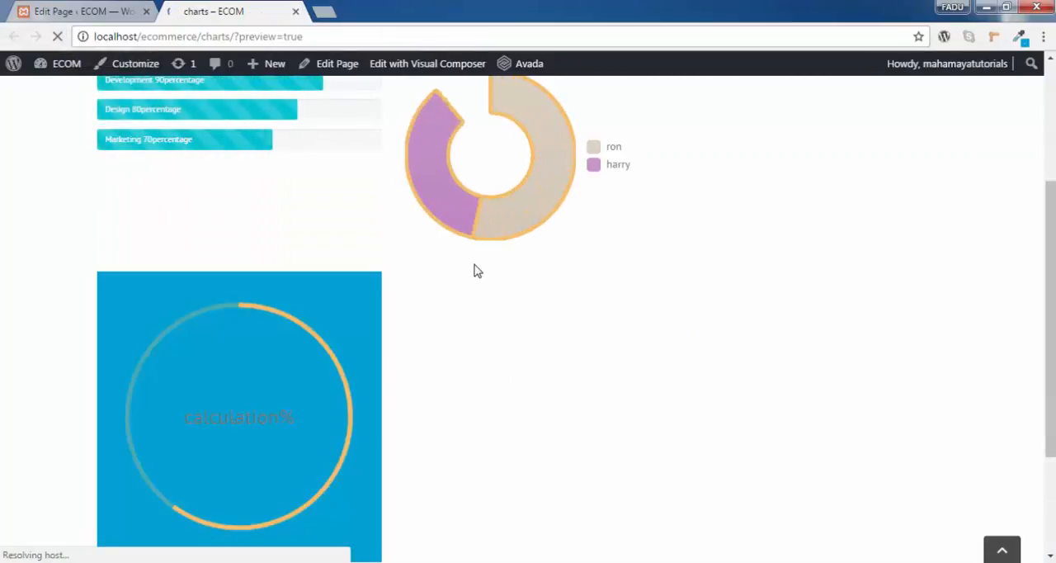
scroll(475, 272, down, 1)
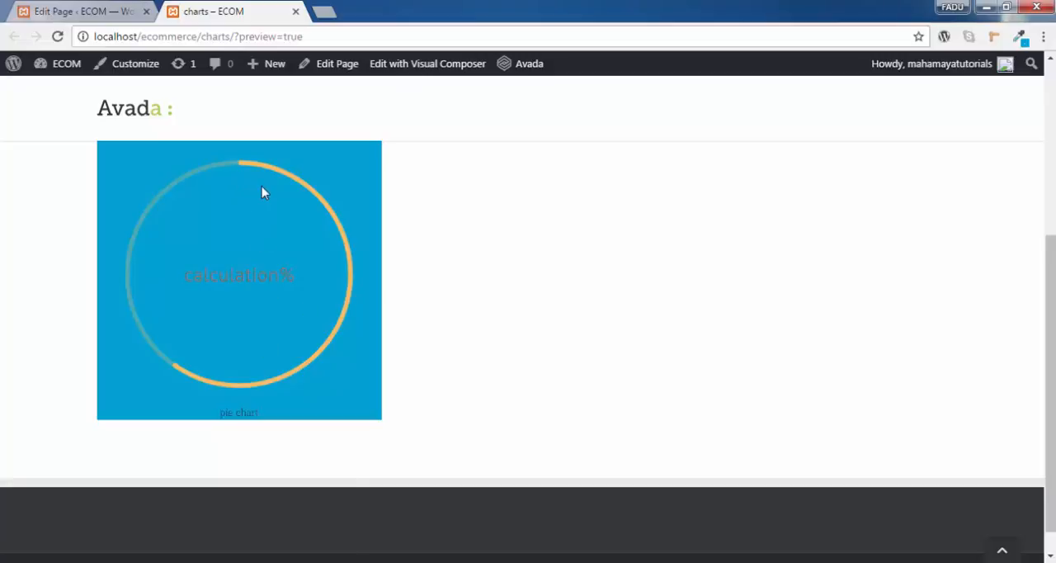
scroll(262, 190, up, 1)
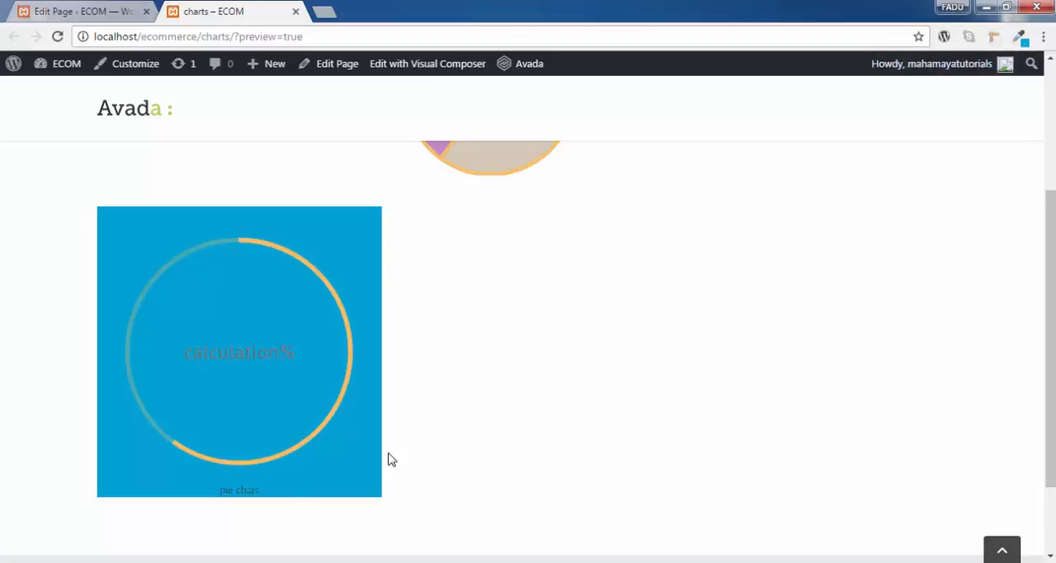
scroll(392, 460, up, 3)
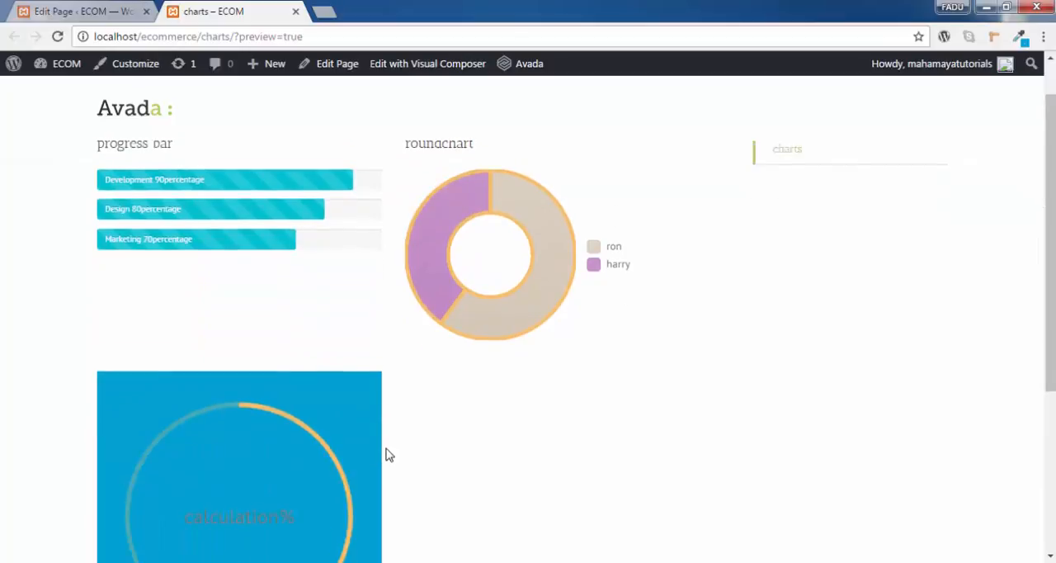
scroll(389, 455, down, 1)
- Return to the page editor and add a Line Chart element in the empty column beside the Pie Chart
click(75, 12)
scroll(652, 248, down, 5)
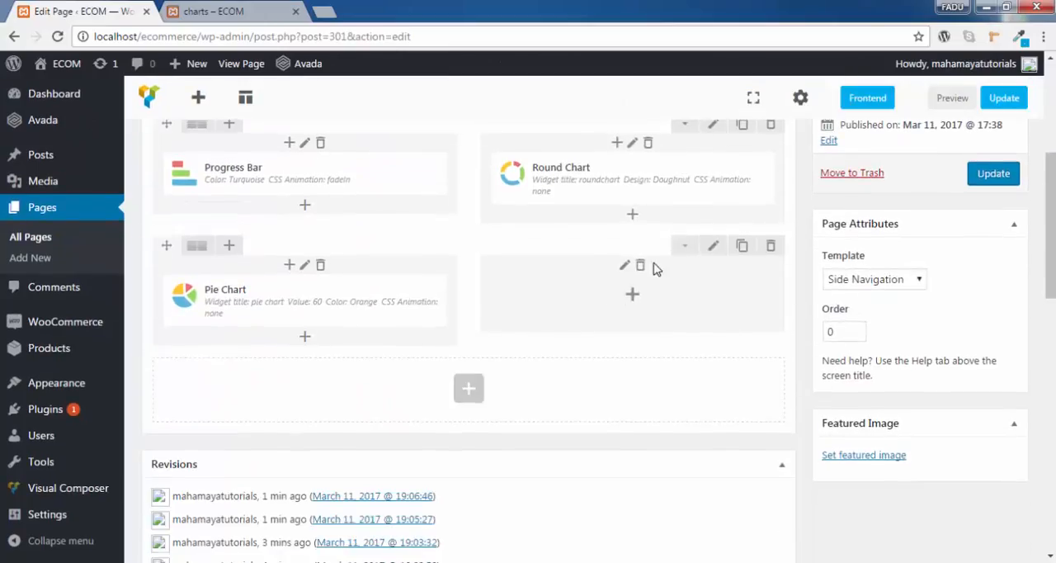
click(632, 298)
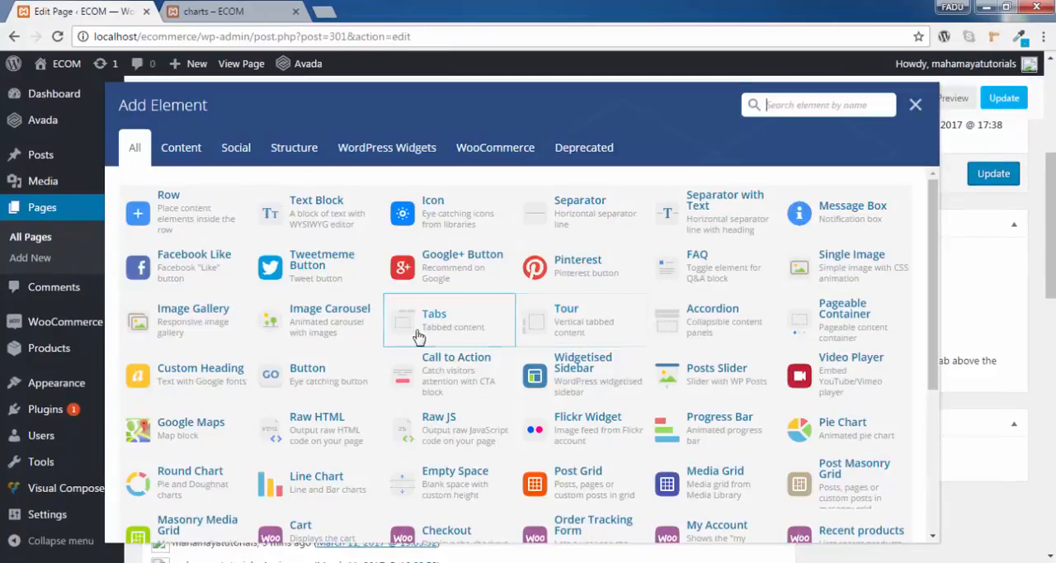
scroll(417, 338, down, 1)
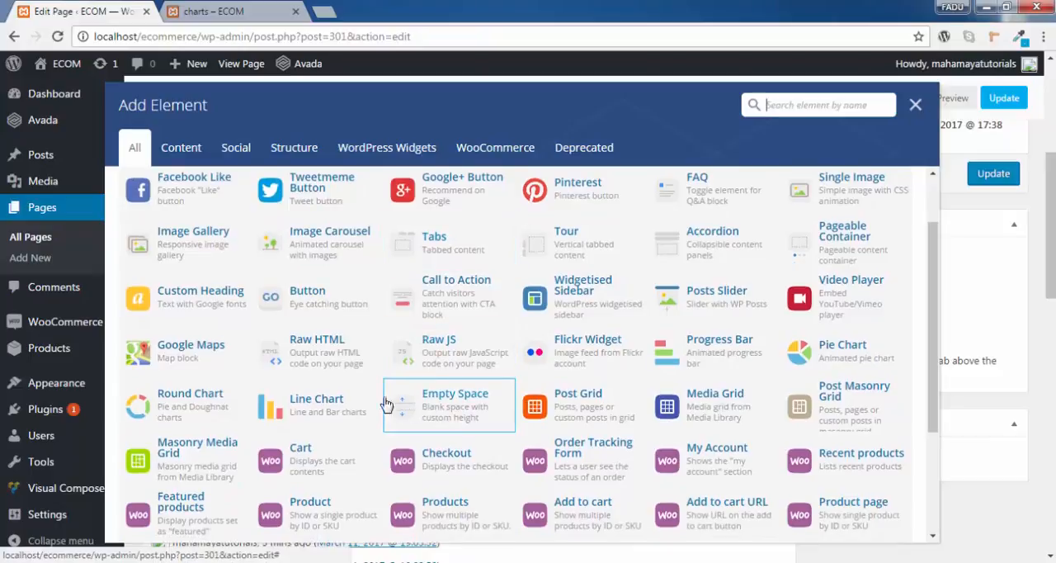
click(307, 410)
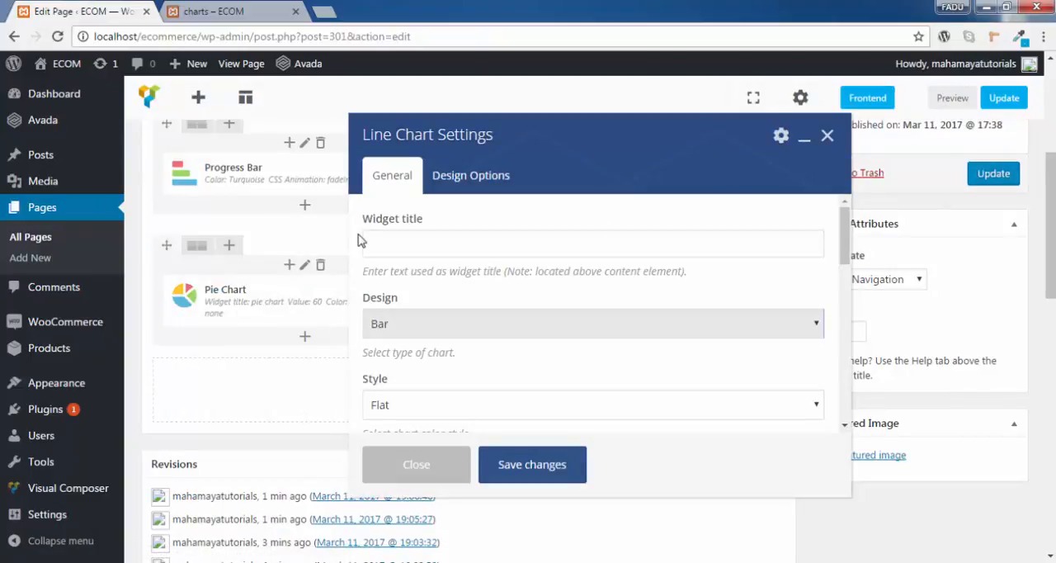
- Enter "line chart" as the widget title and choose Bar as the chart design
click(394, 243)
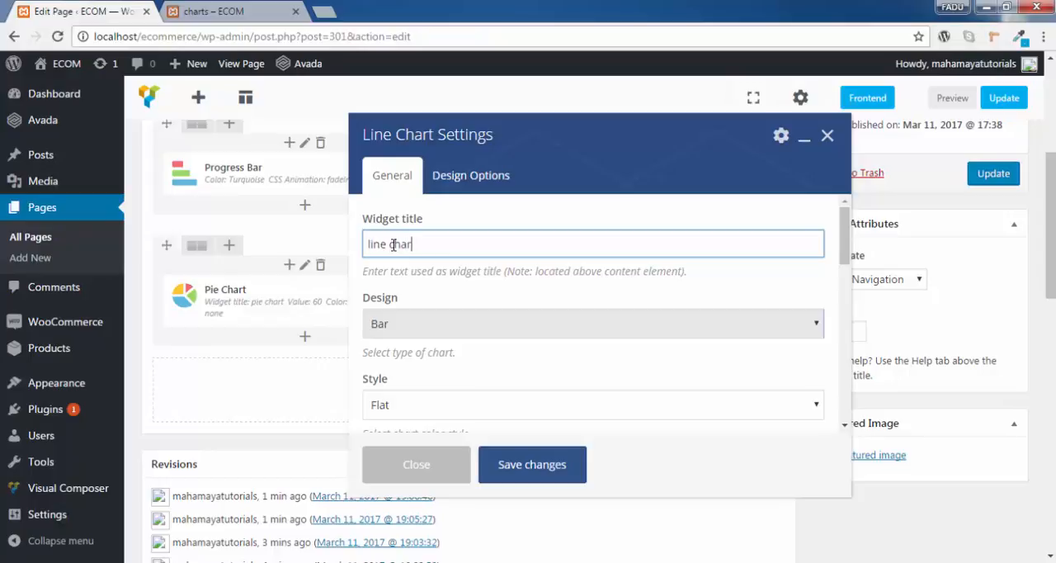
scroll(582, 338, down, 1)
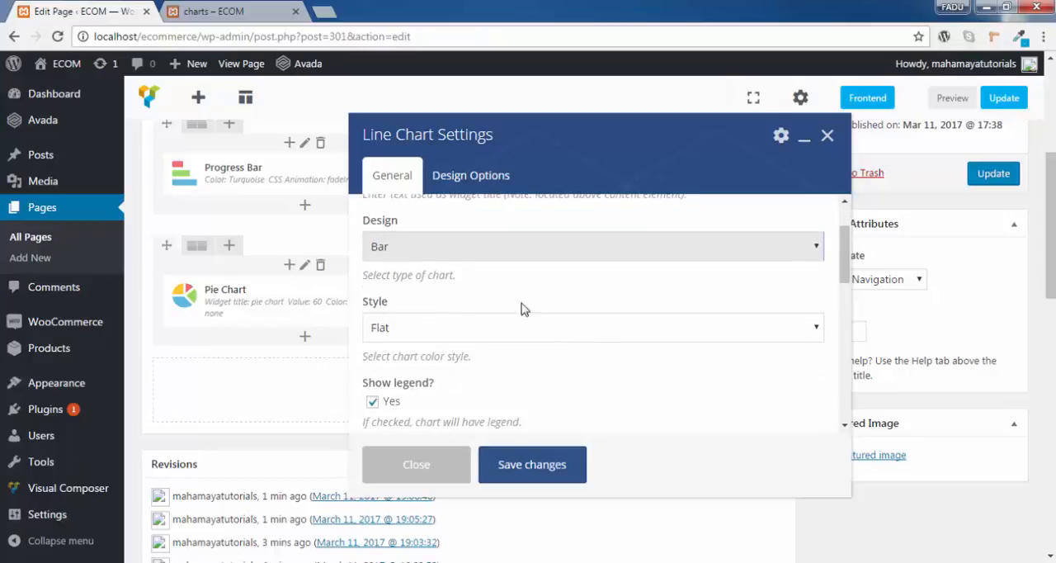
click(458, 248)
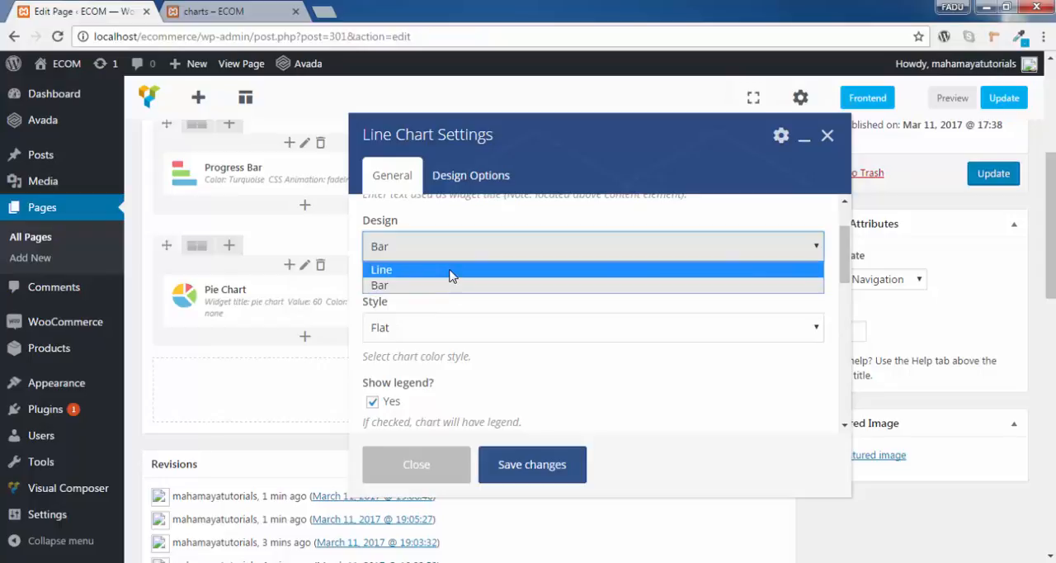
click(452, 286)
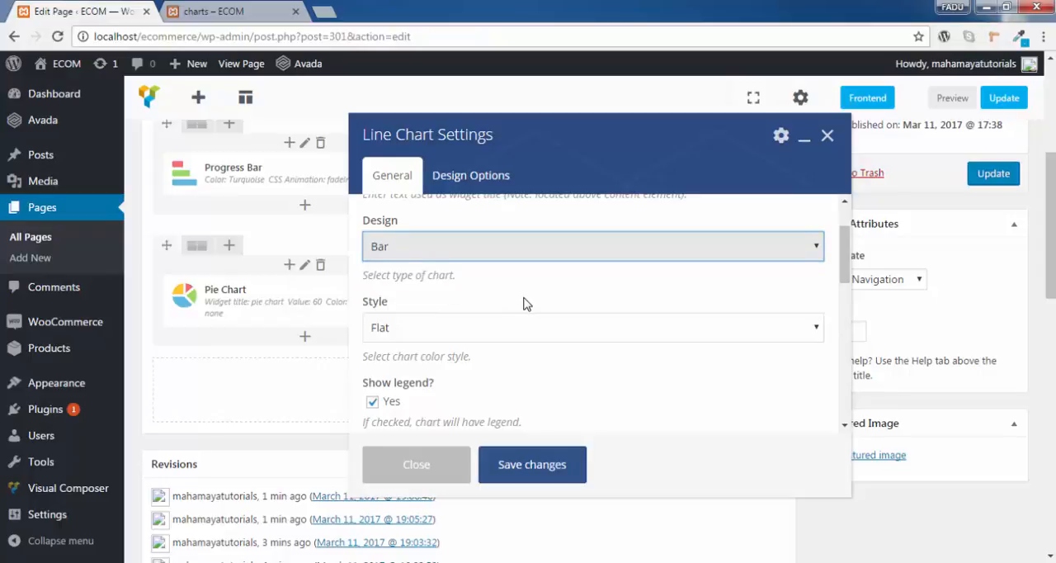
- Set the line chart's color style to Modern
scroll(496, 293, down, 1)
scroll(463, 260, up, 1)
scroll(462, 269, down, 1)
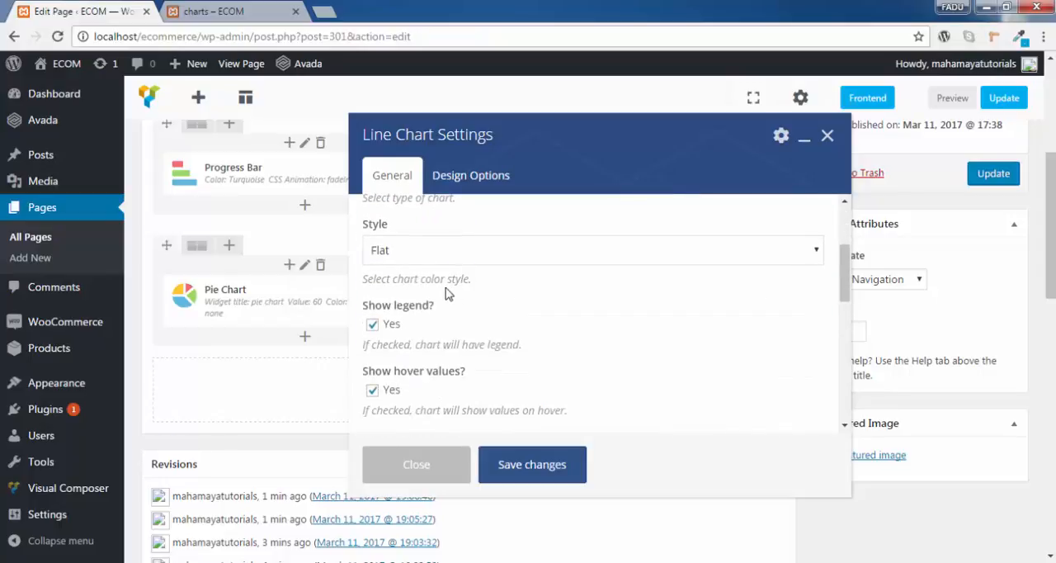
click(447, 255)
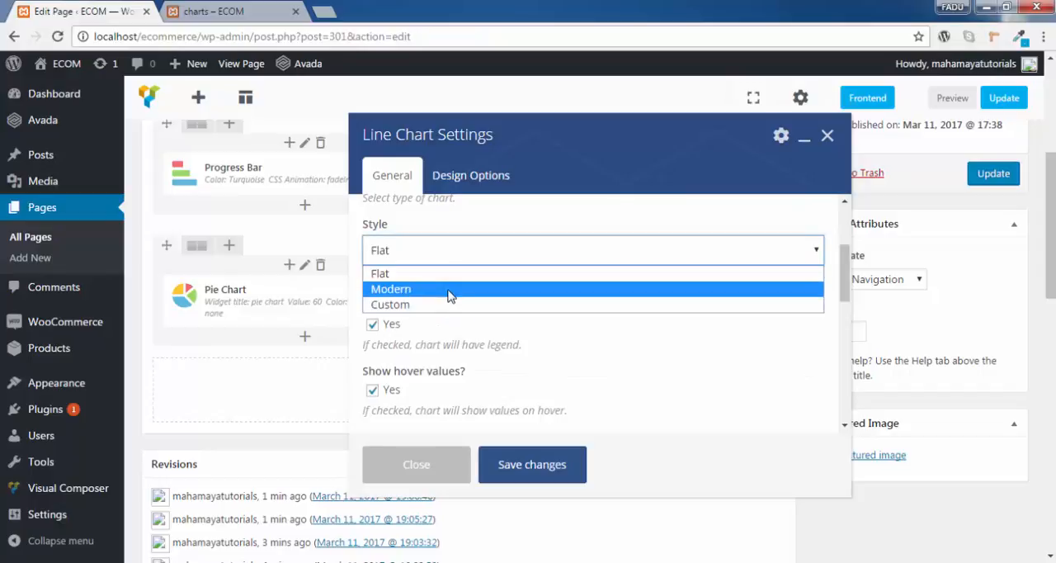
click(452, 288)
scroll(495, 293, down, 1)
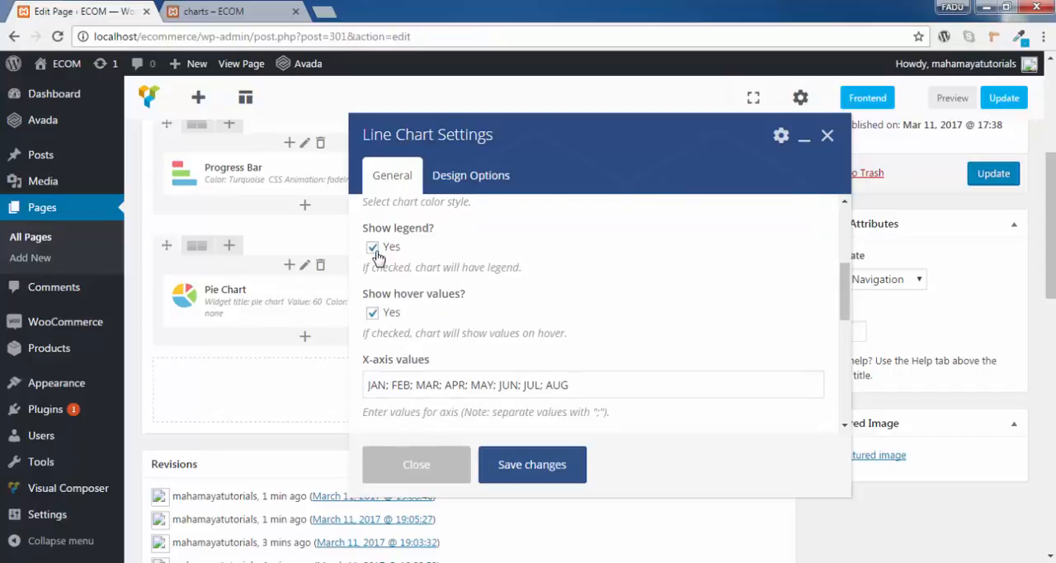
- Examine the round chart's legend and hover values on the preview page, and return to the Line Chart settings
click(246, 9)
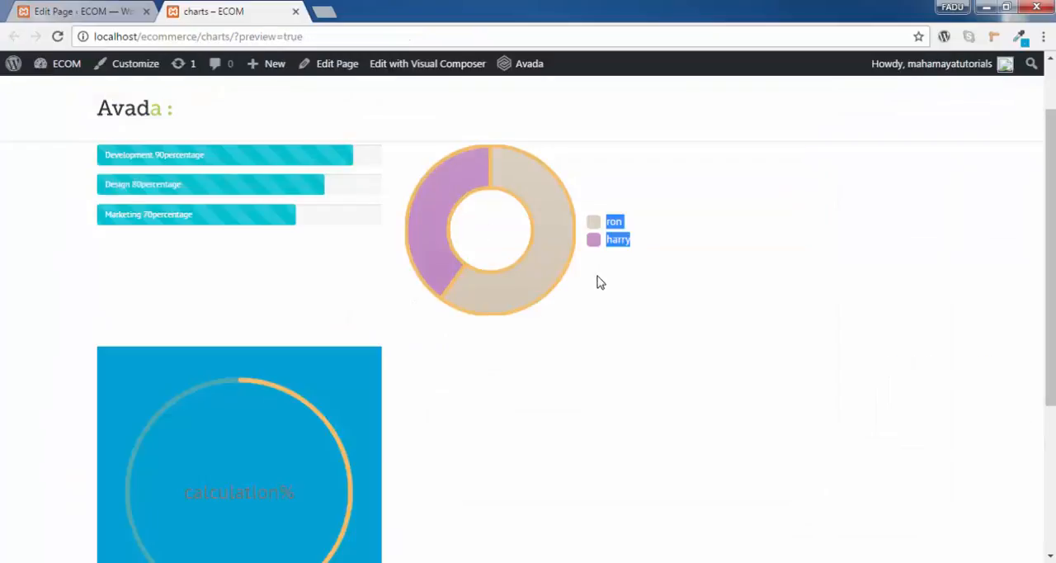
click(654, 262)
drag(607, 220, 631, 231)
mouse_move(533, 191)
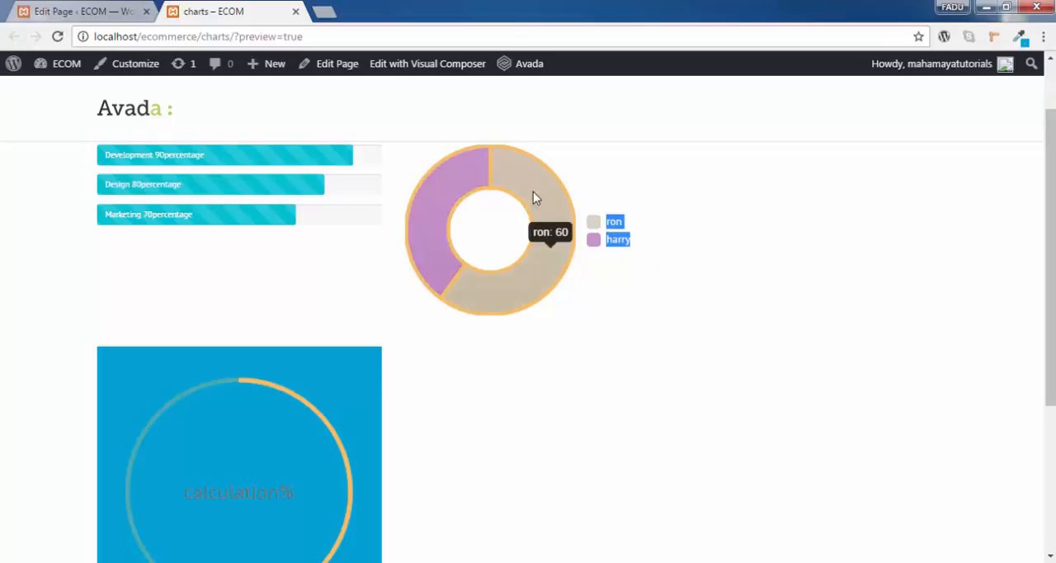
click(633, 229)
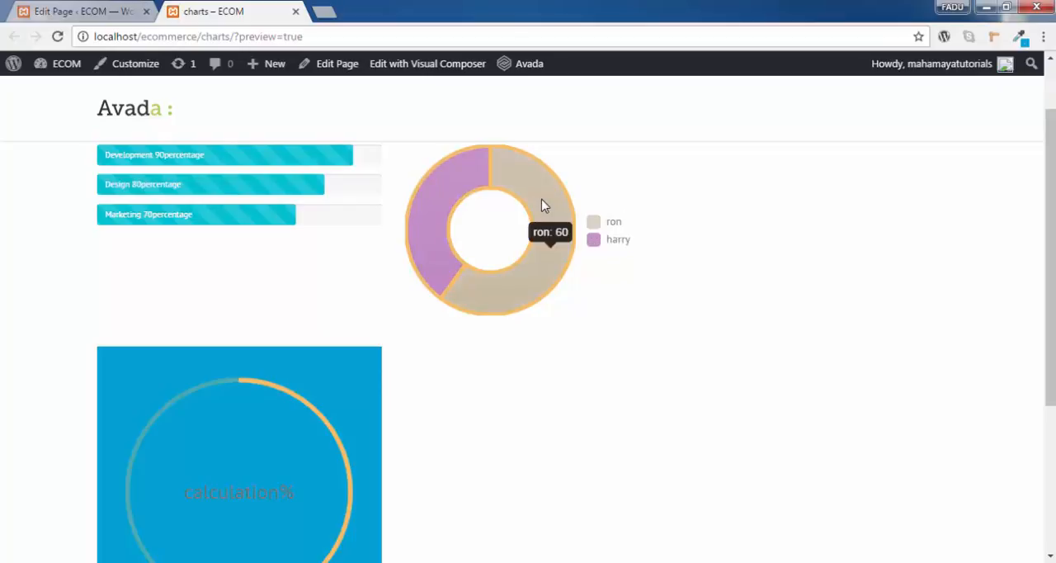
mouse_move(627, 224)
mouse_down()
mouse_move(602, 222)
mouse_move(625, 239)
mouse_up()
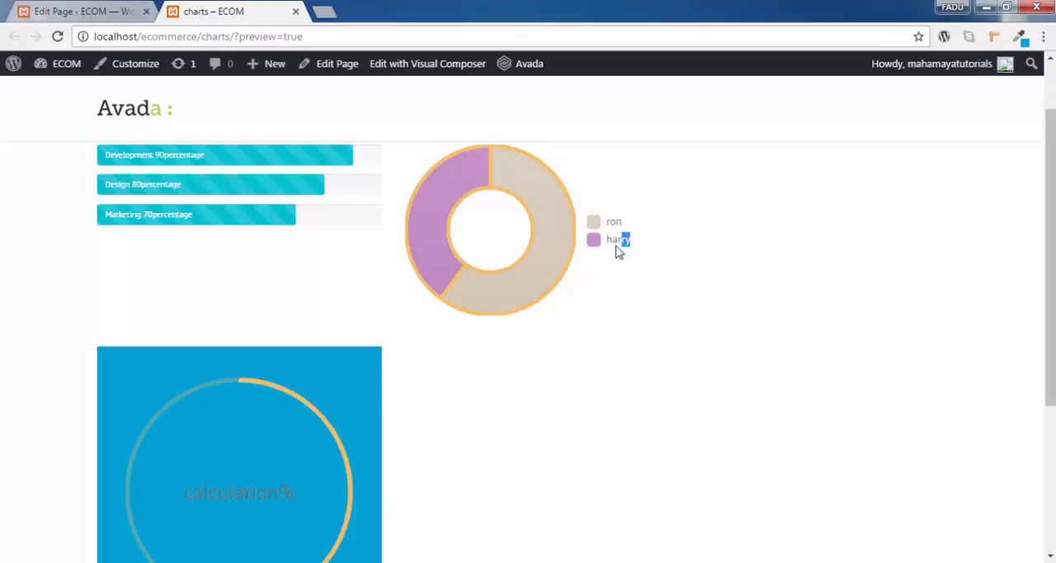
click(107, 11)
scroll(381, 273, down, 2)
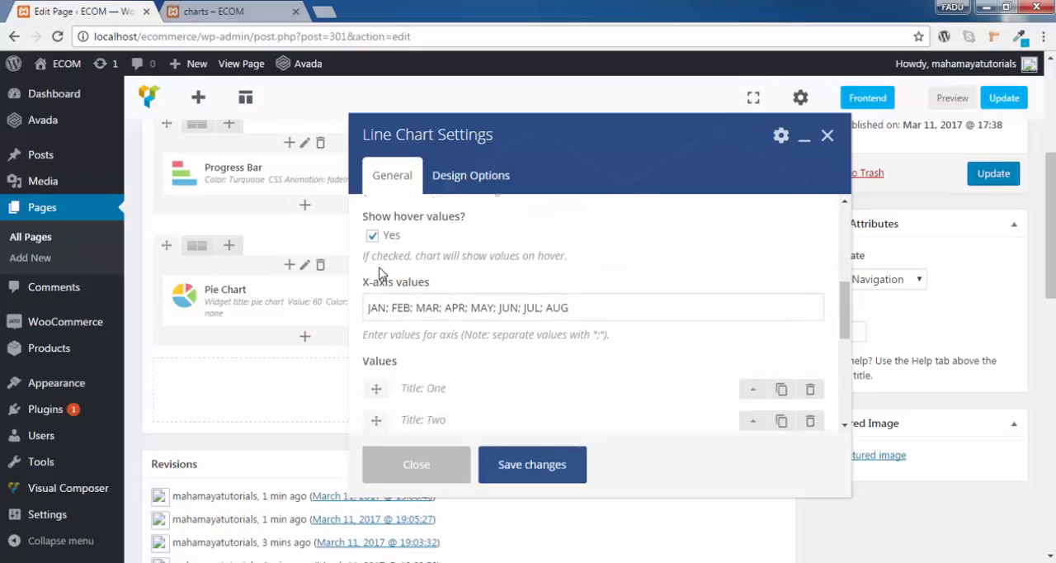
click(259, 17)
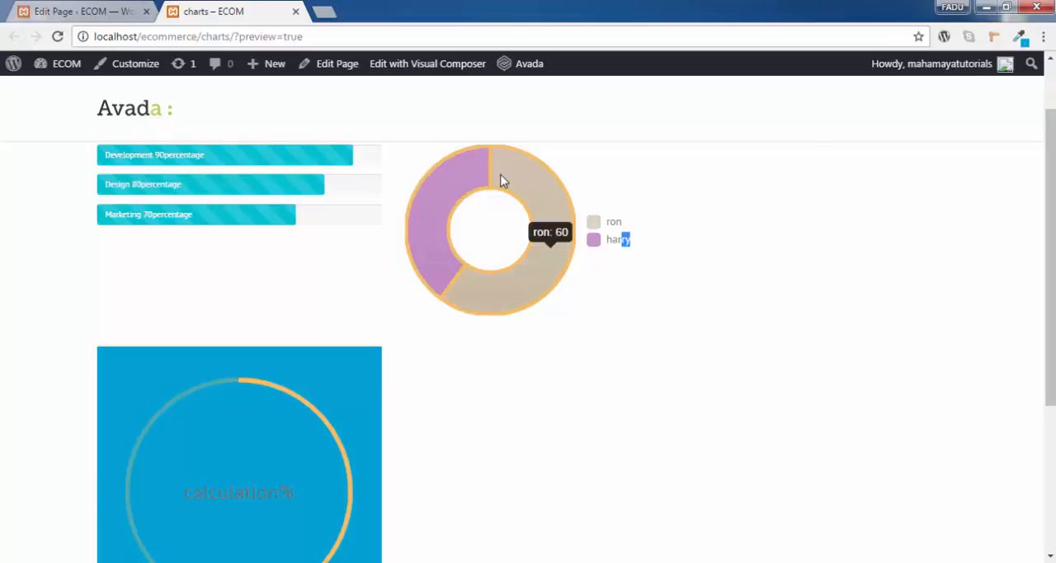
click(86, 8)
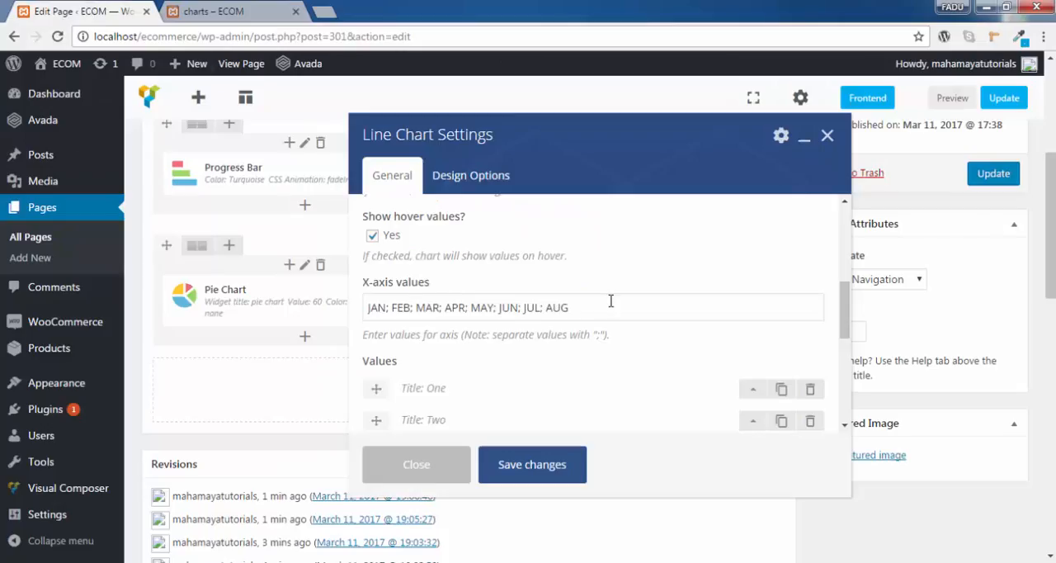
- Review the X-axis values, expand dataset One and examine its title
scroll(521, 332, down, 1)
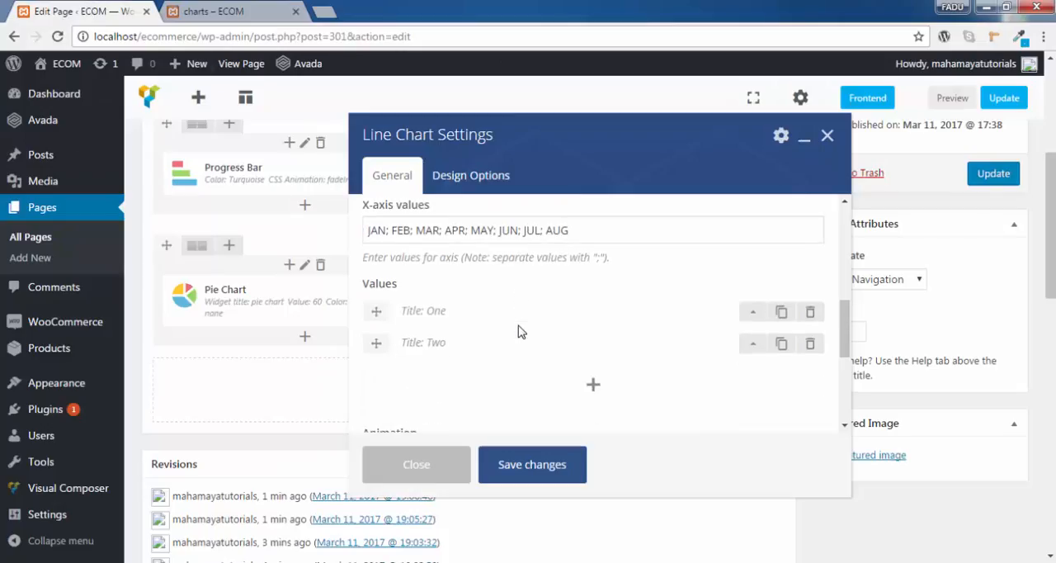
scroll(519, 330, up, 1)
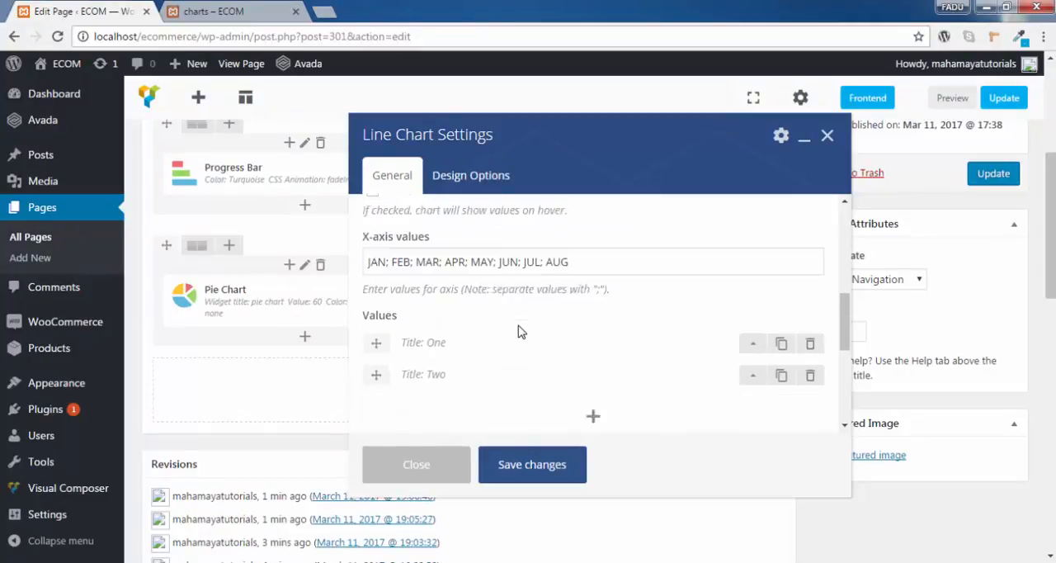
scroll(518, 330, down, 1)
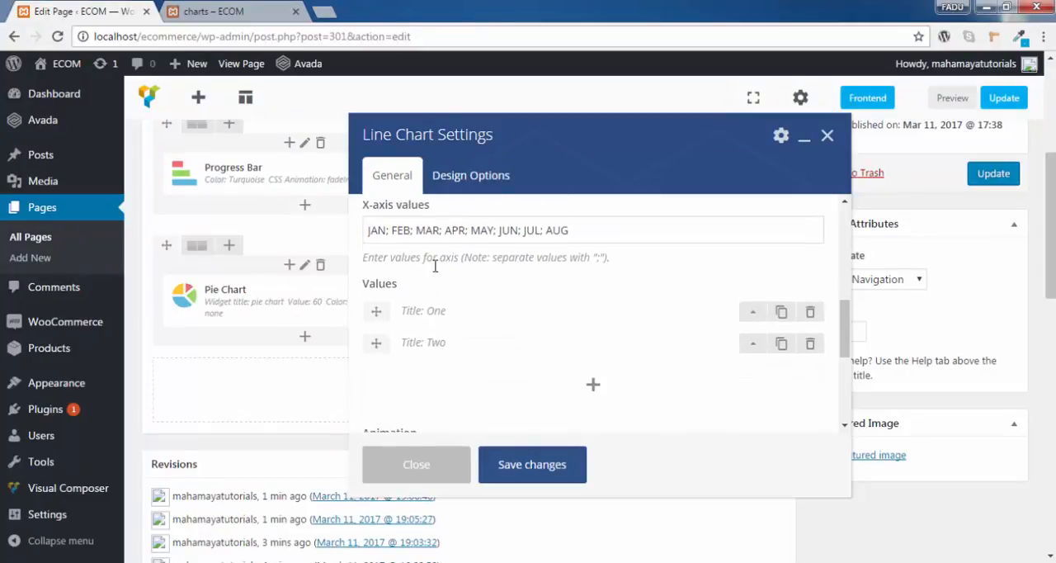
click(749, 320)
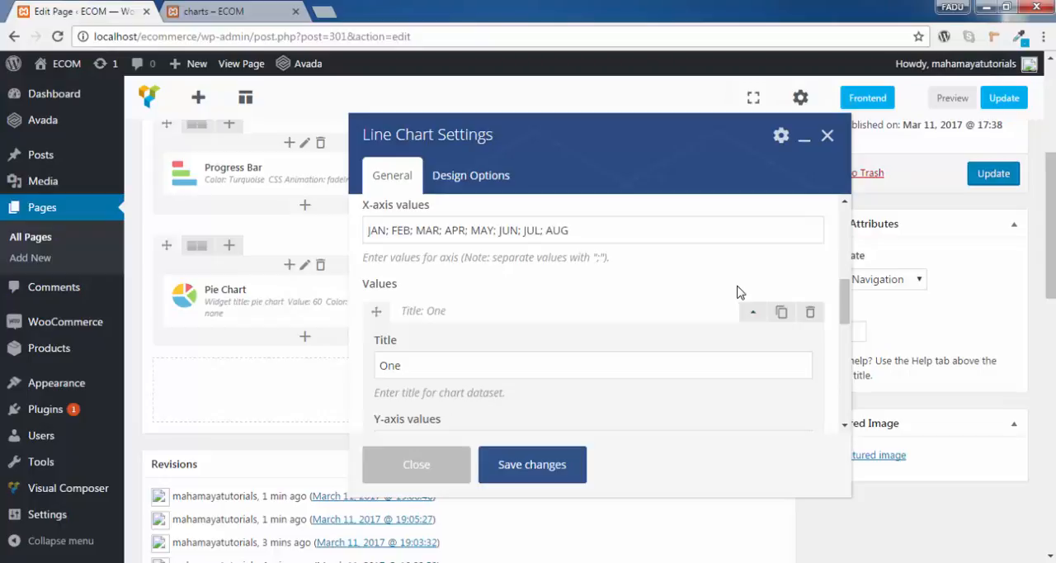
scroll(738, 292, down, 2)
scroll(649, 292, up, 2)
scroll(547, 342, down, 2)
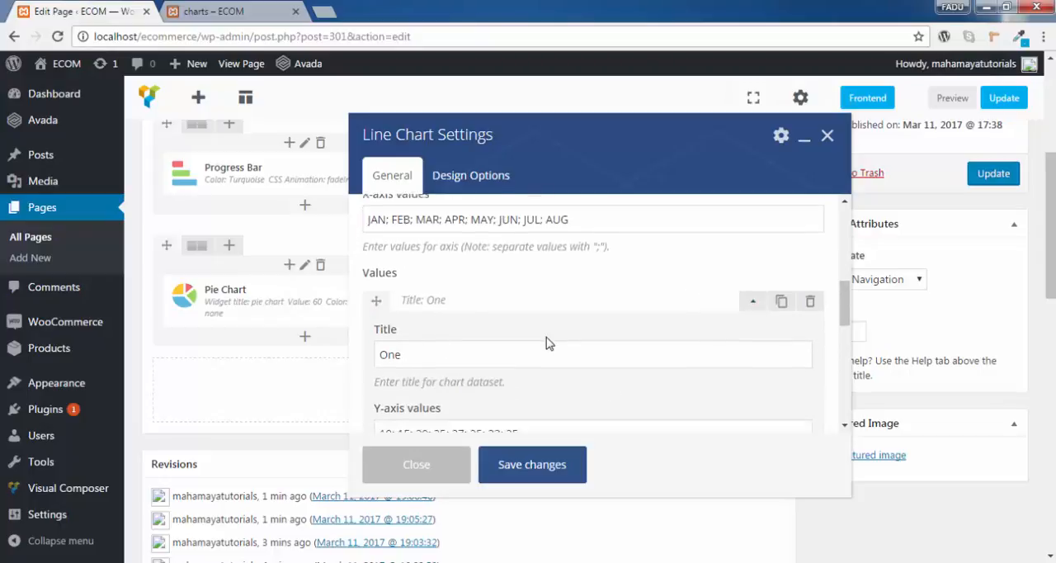
scroll(547, 341, up, 2)
double_click(412, 366)
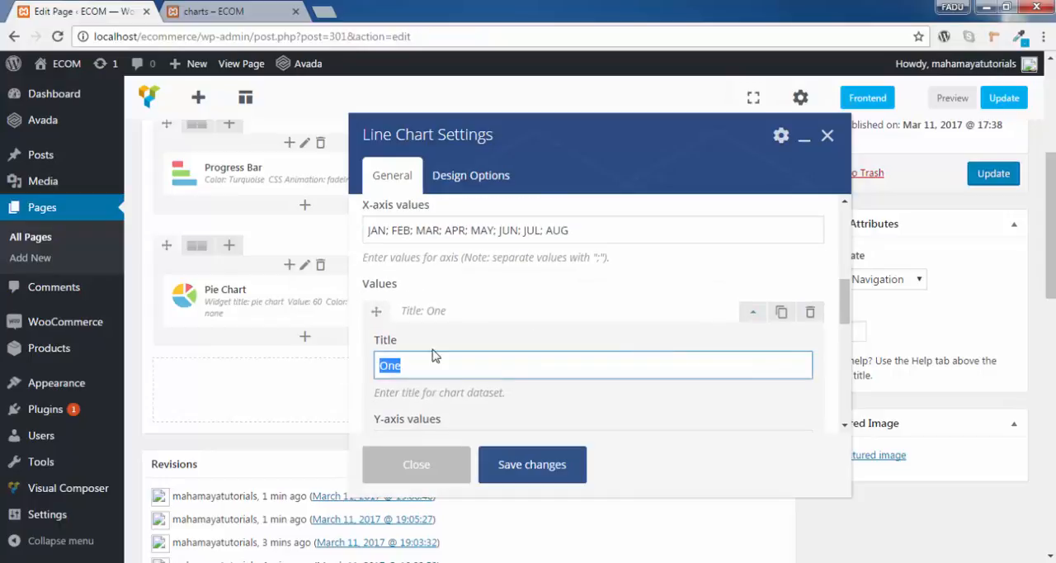
- Compare the Y-axis values of dataset One with the corresponding months in the X-axis values
scroll(432, 354, down, 1)
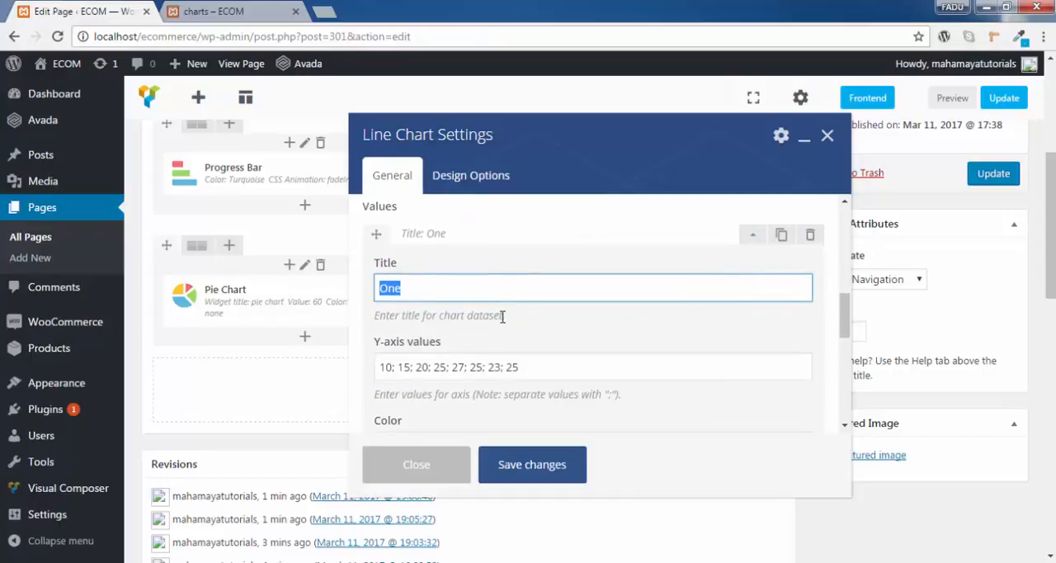
scroll(502, 316, down, 2)
scroll(502, 316, up, 2)
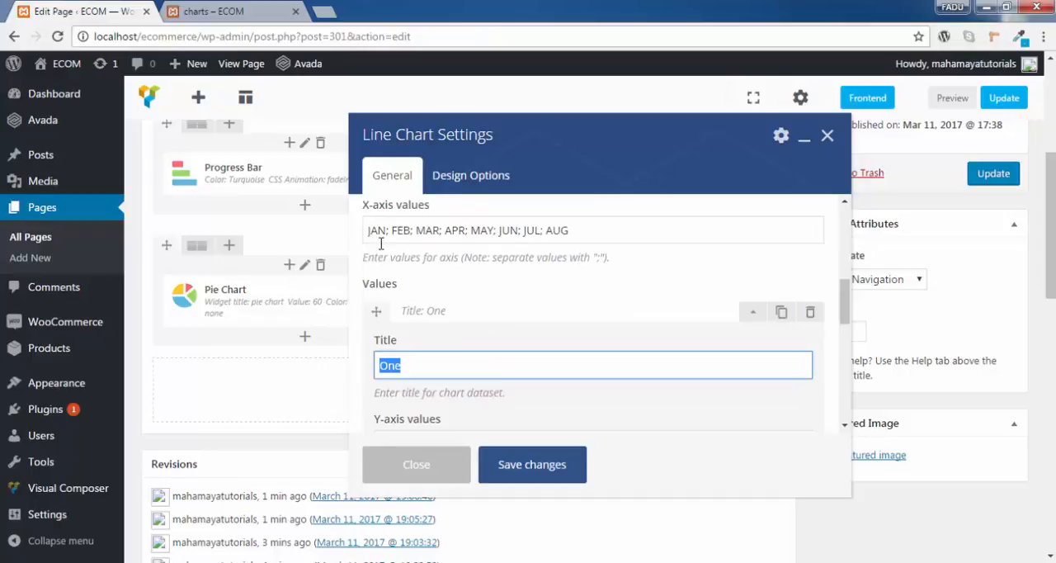
scroll(452, 295, down, 2)
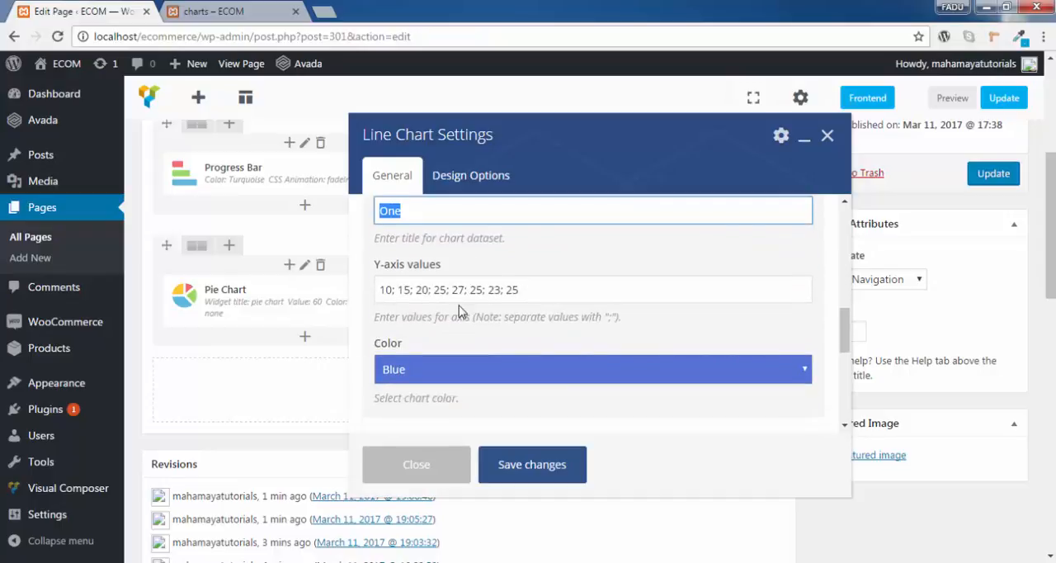
scroll(459, 310, up, 3)
click(405, 230)
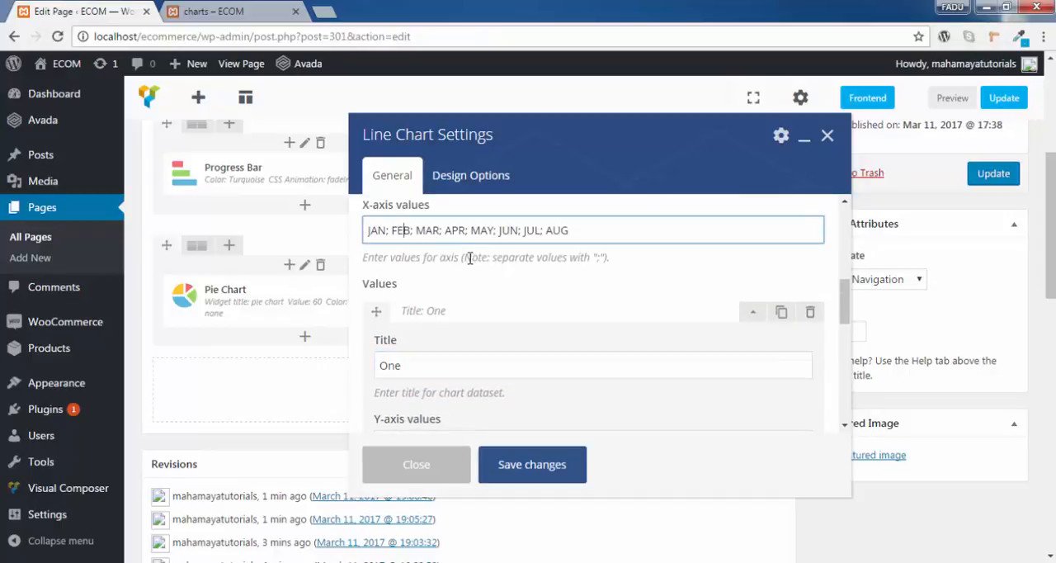
scroll(463, 269, down, 1)
scroll(442, 330, up, 1)
scroll(533, 293, down, 2)
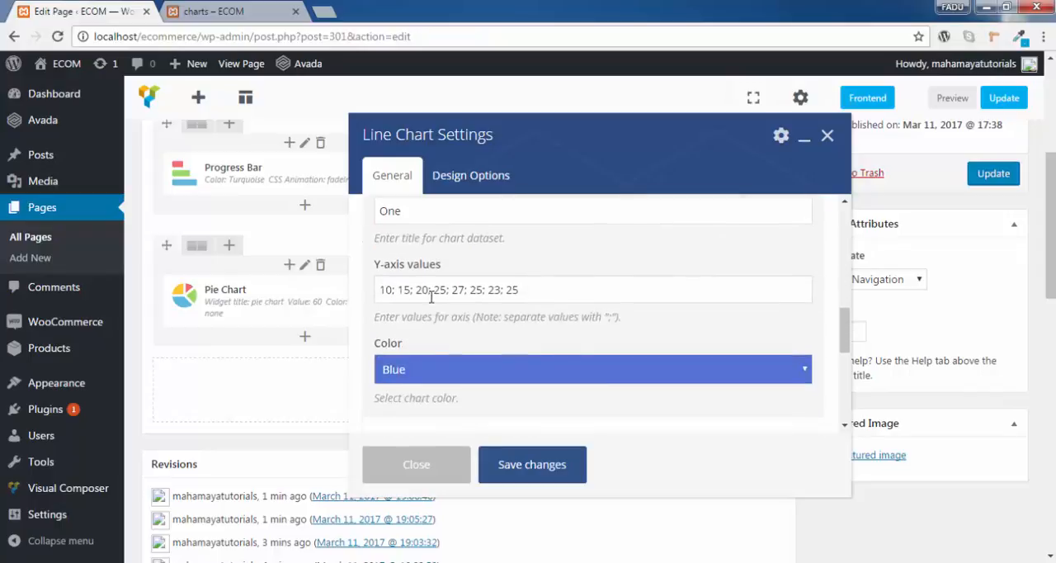
click(431, 297)
scroll(491, 304, up, 3)
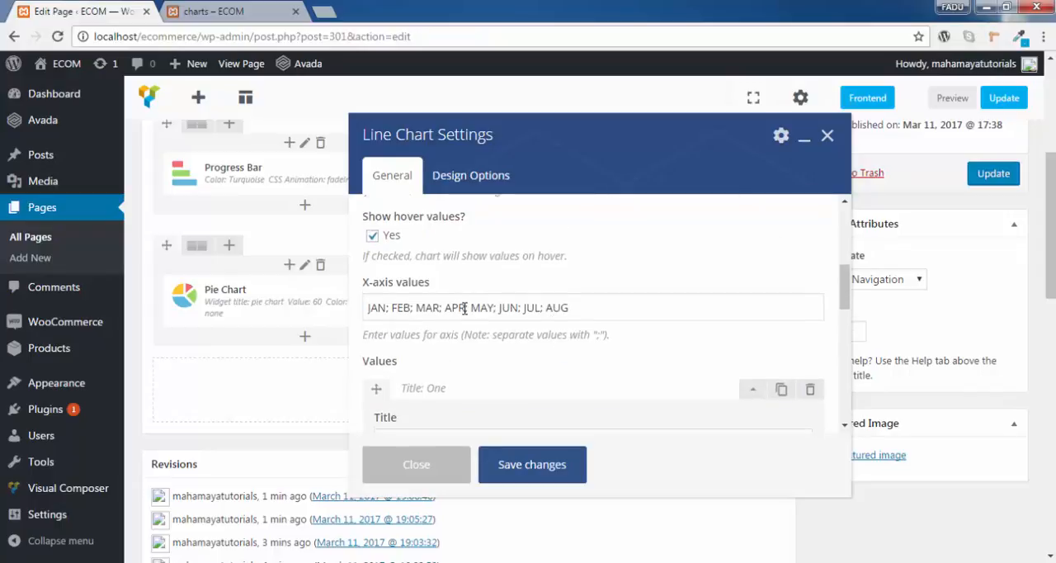
click(464, 308)
scroll(534, 315, down, 3)
click(431, 294)
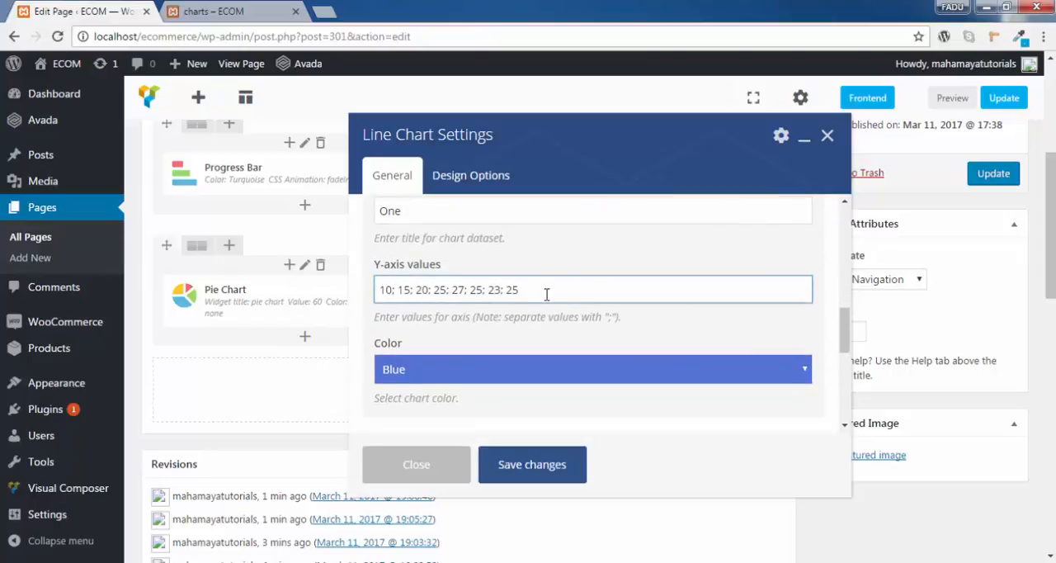
- Set the chart color of dataset One to Violet
scroll(546, 295, down, 1)
scroll(547, 297, up, 1)
click(533, 372)
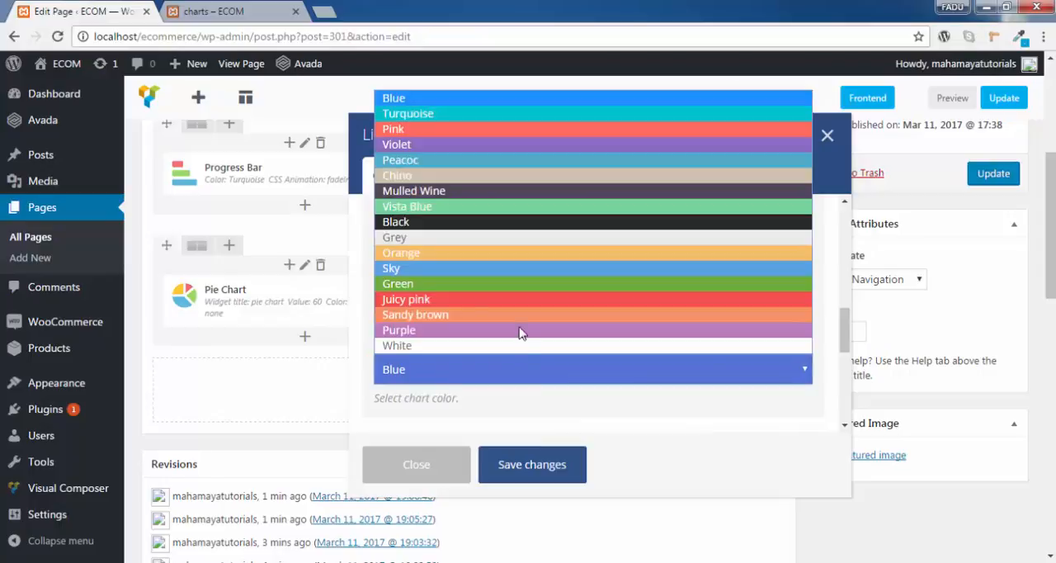
click(448, 149)
- Expand dataset Two of the line chart and examine its title, Y-axis values and color
scroll(498, 224, down, 2)
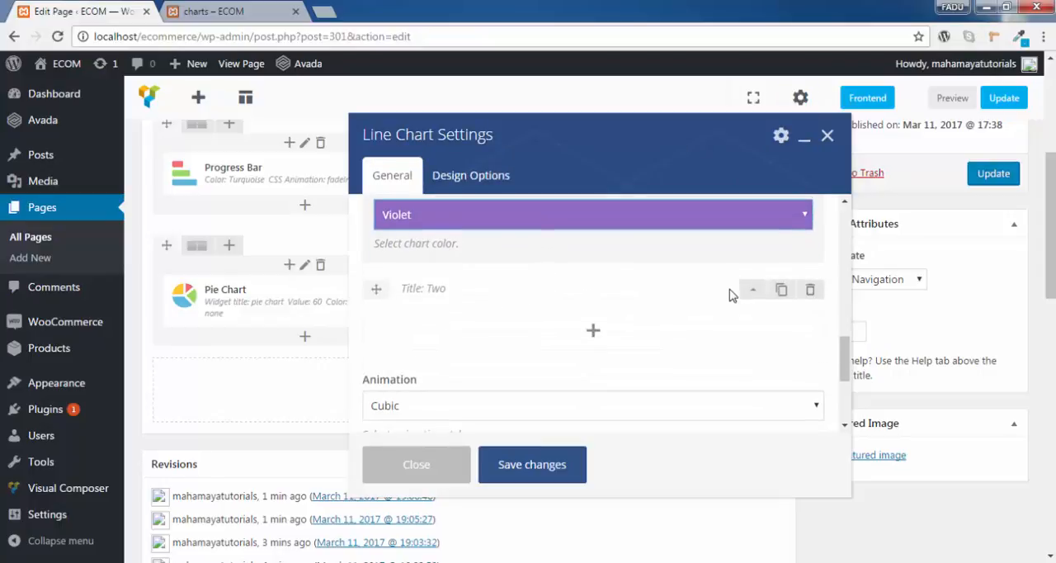
click(753, 289)
scroll(611, 302, up, 3)
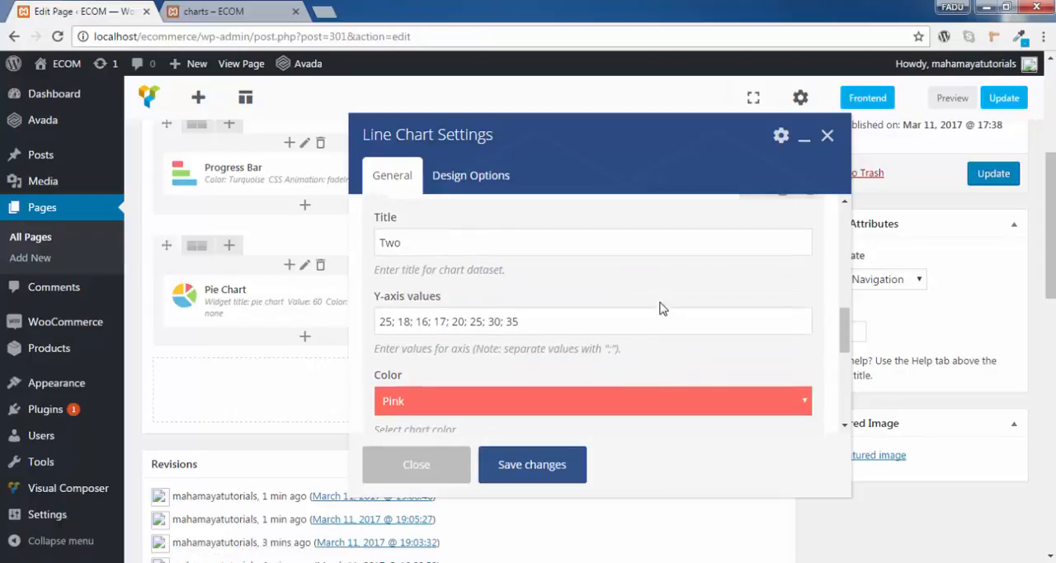
scroll(611, 313, up, 1)
double_click(416, 322)
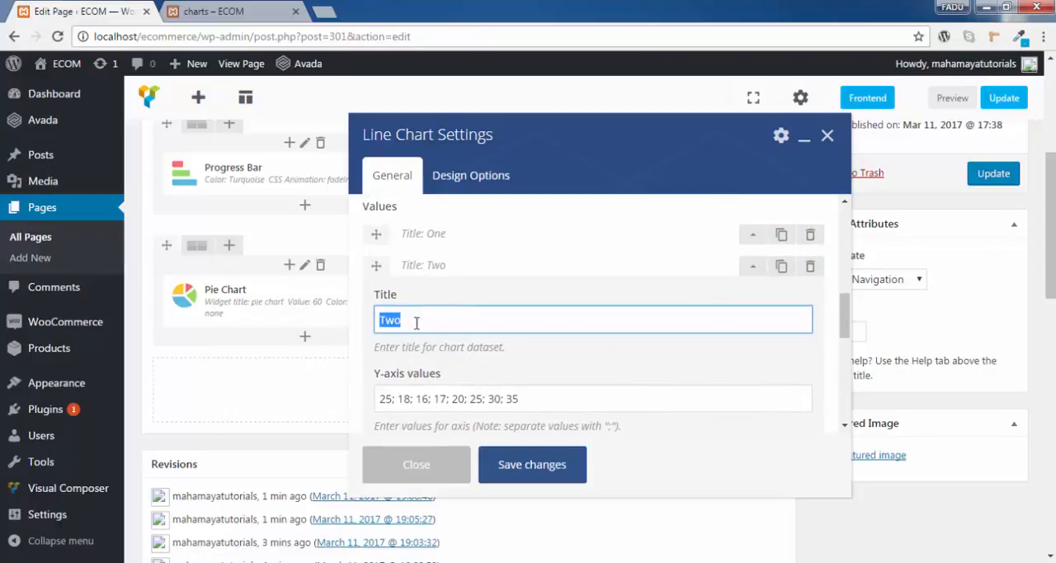
scroll(537, 323, down, 1)
scroll(417, 310, down, 1)
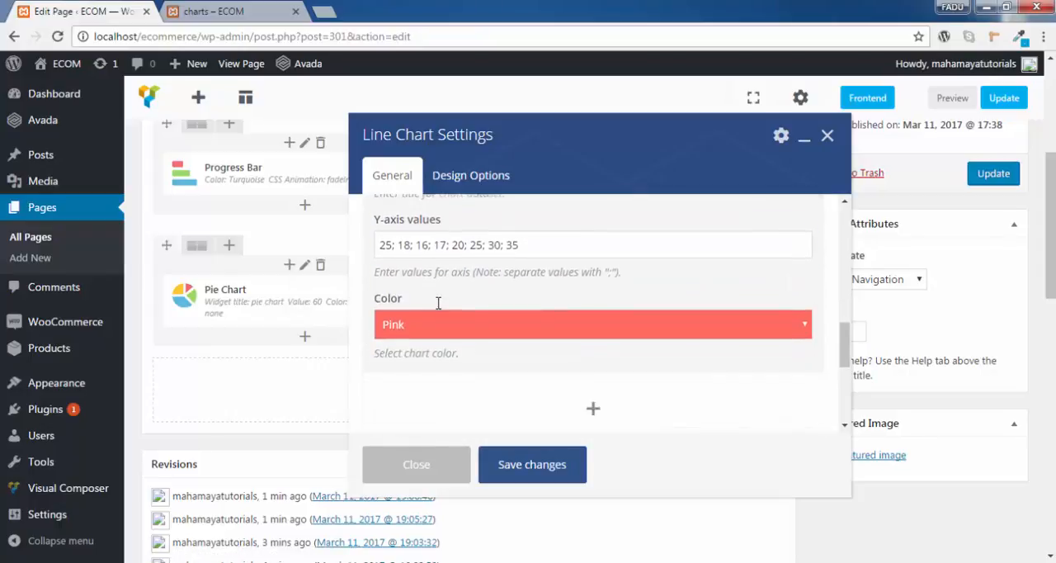
- Compare the Y-axis values of dataset Two with the corresponding months in the X-axis values
scroll(491, 272, up, 1)
scroll(493, 288, down, 1)
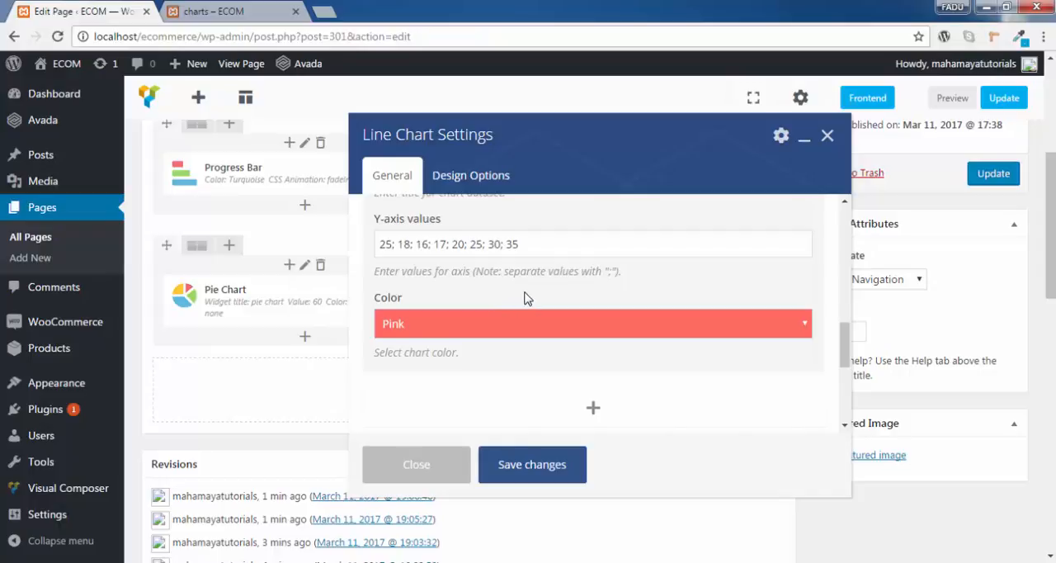
scroll(528, 298, up, 6)
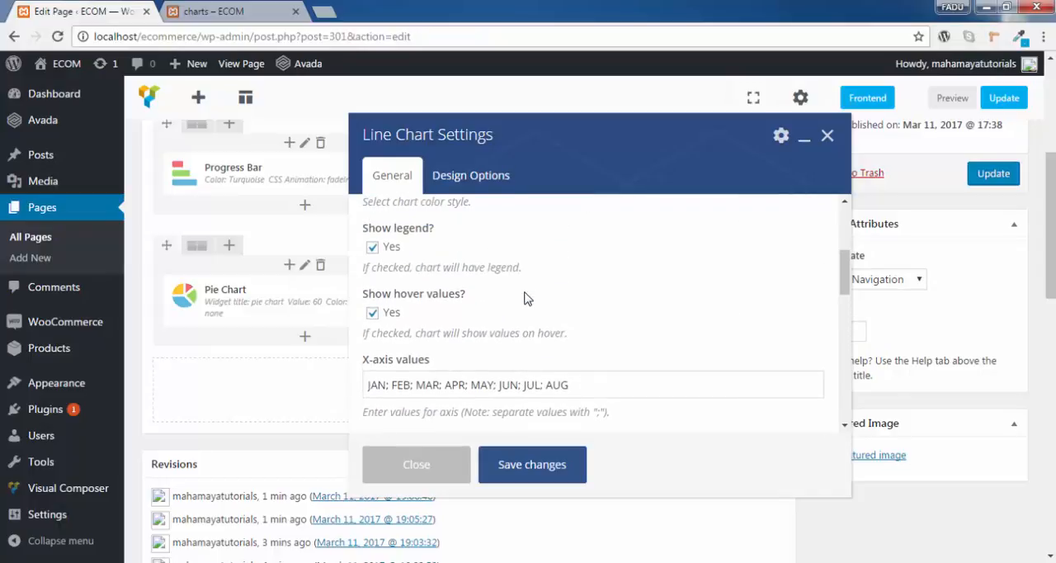
scroll(527, 297, down, 2)
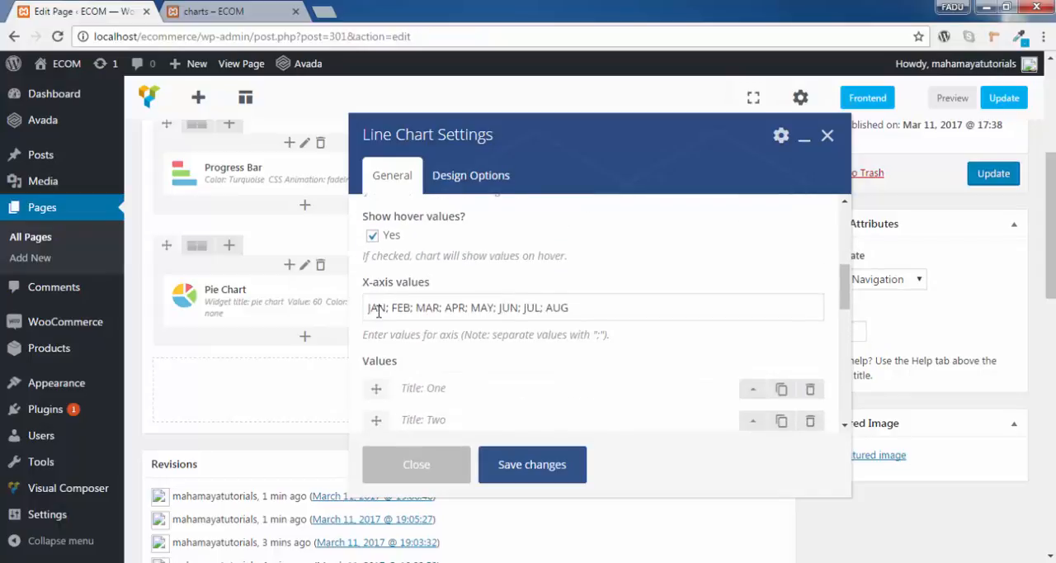
scroll(520, 302, down, 5)
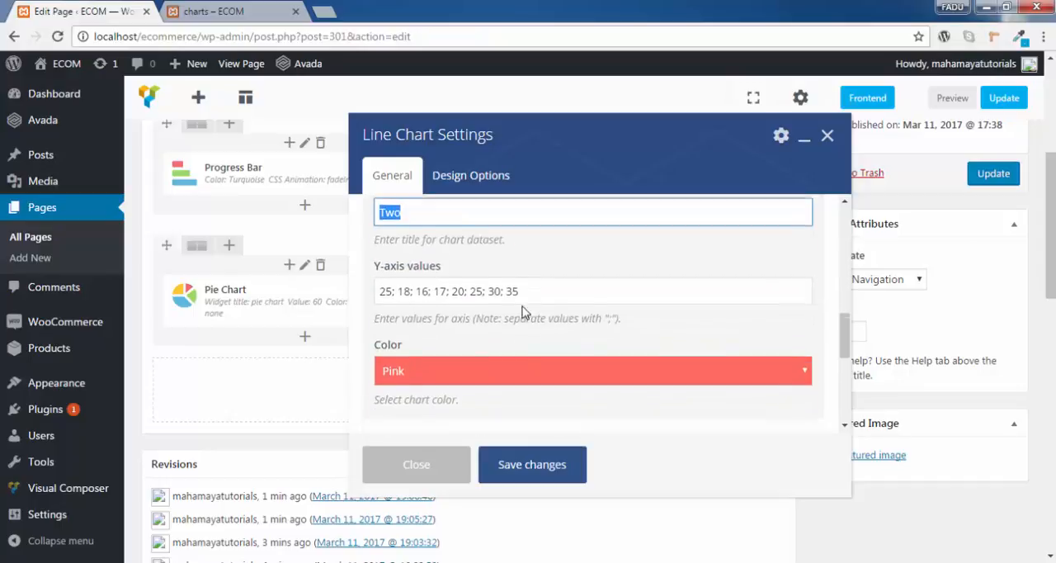
scroll(492, 299, up, 6)
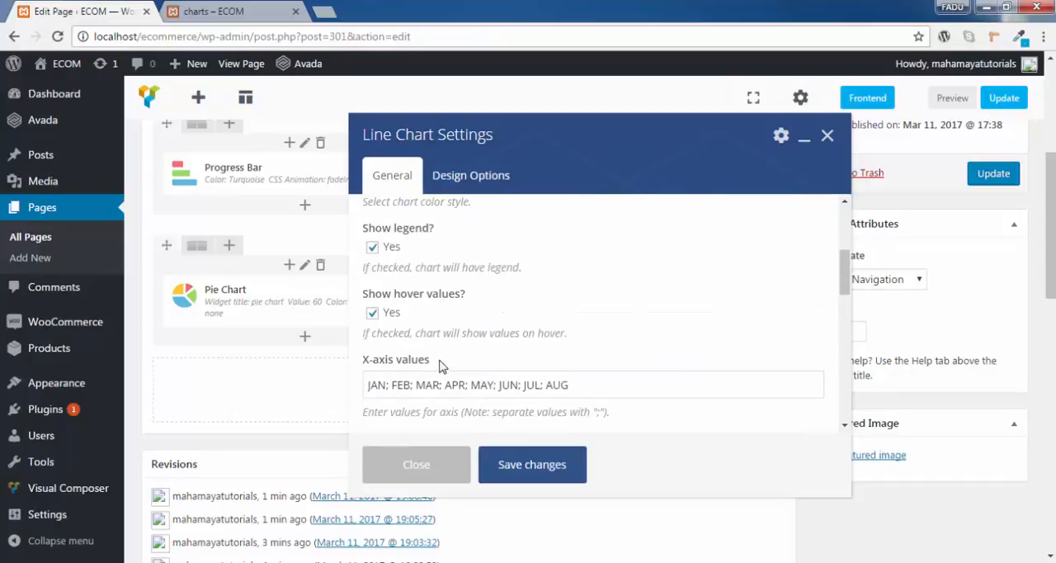
scroll(524, 367, down, 4)
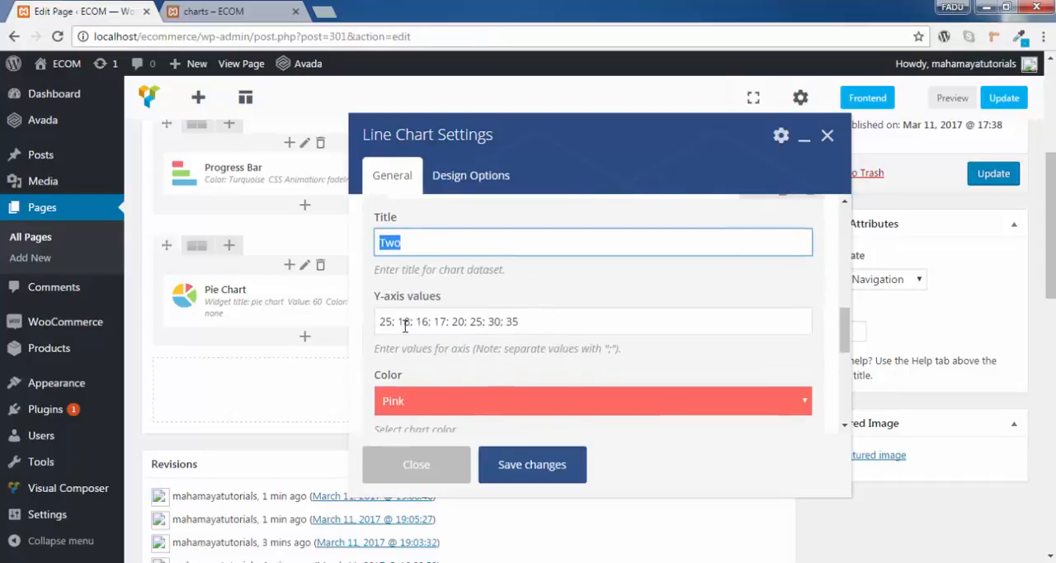
- Review the line chart's available animation styles and its CSS animation and extra class name settings
scroll(573, 328, down, 3)
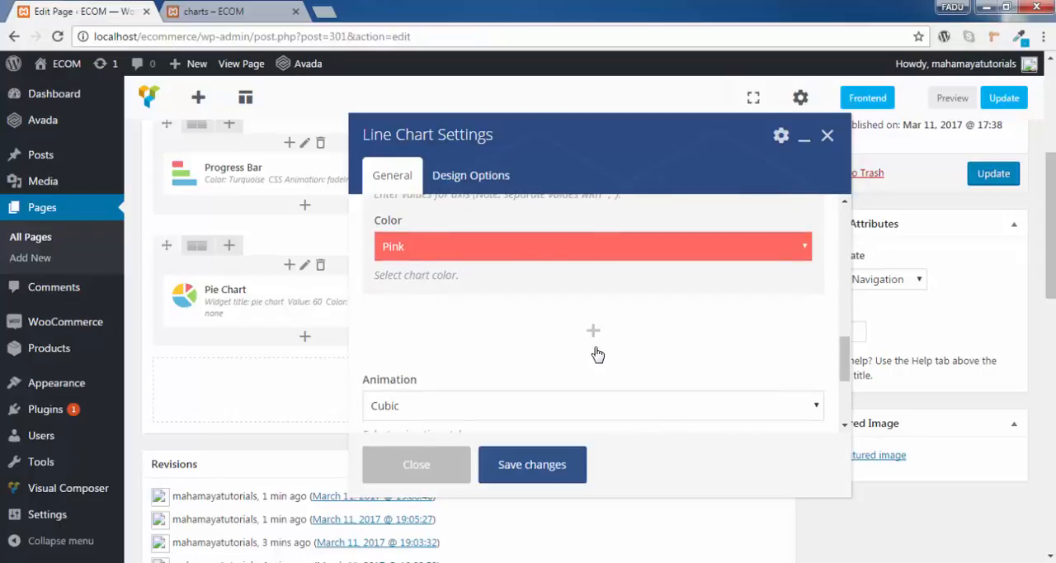
scroll(591, 353, down, 2)
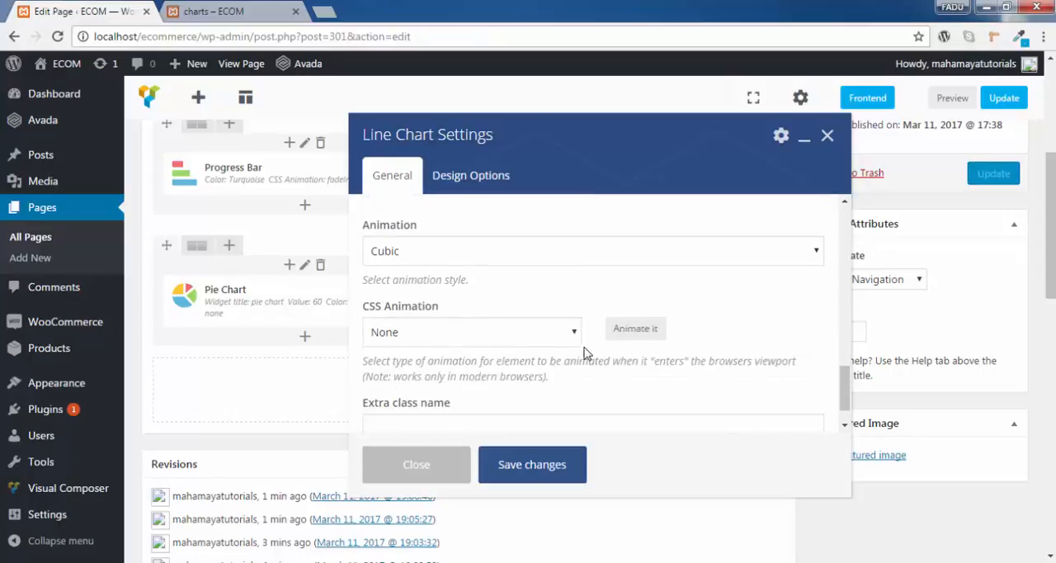
click(646, 255)
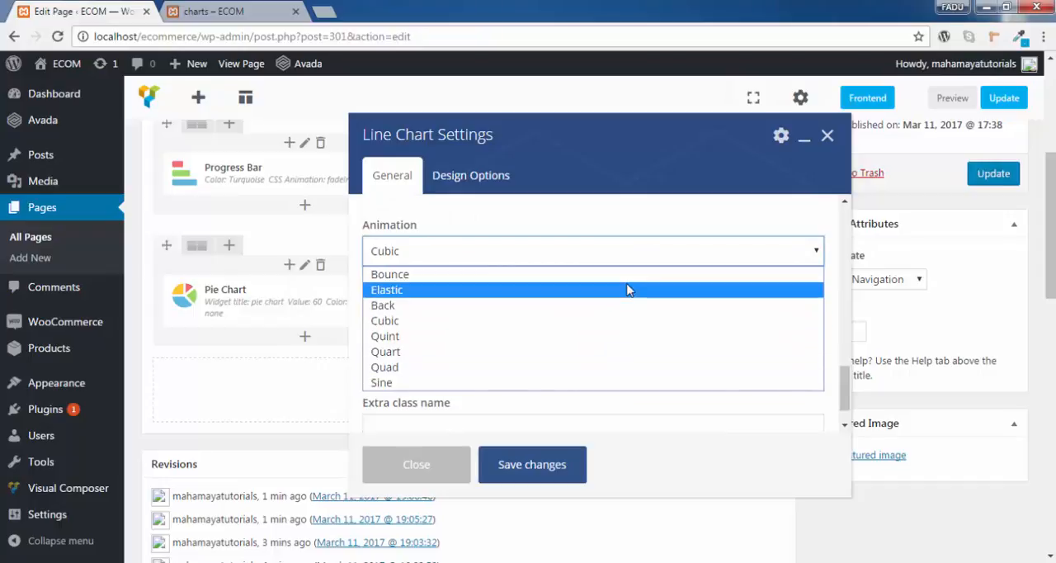
click(759, 219)
scroll(627, 305, down, 1)
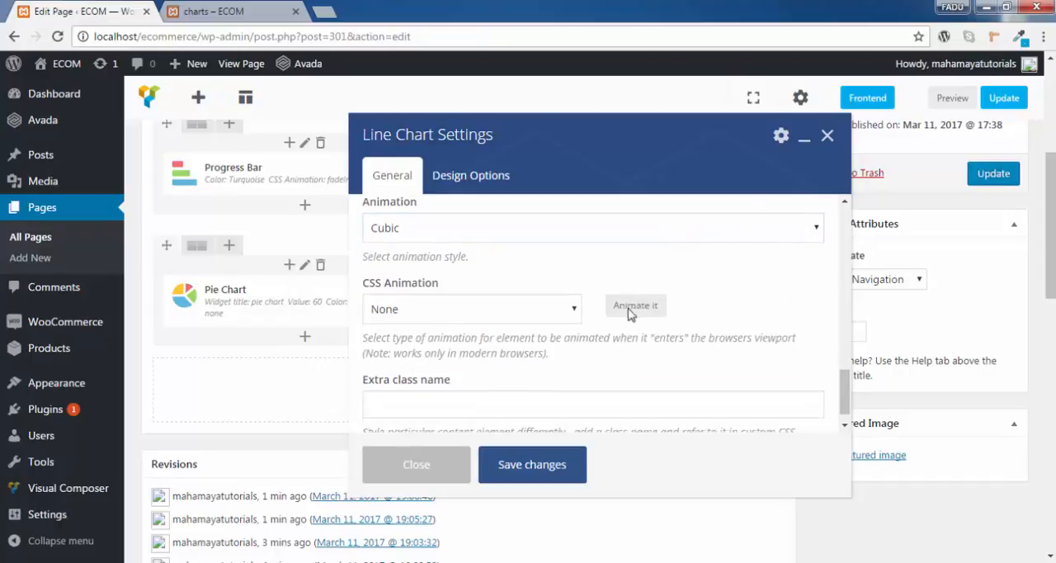
scroll(630, 313, down, 1)
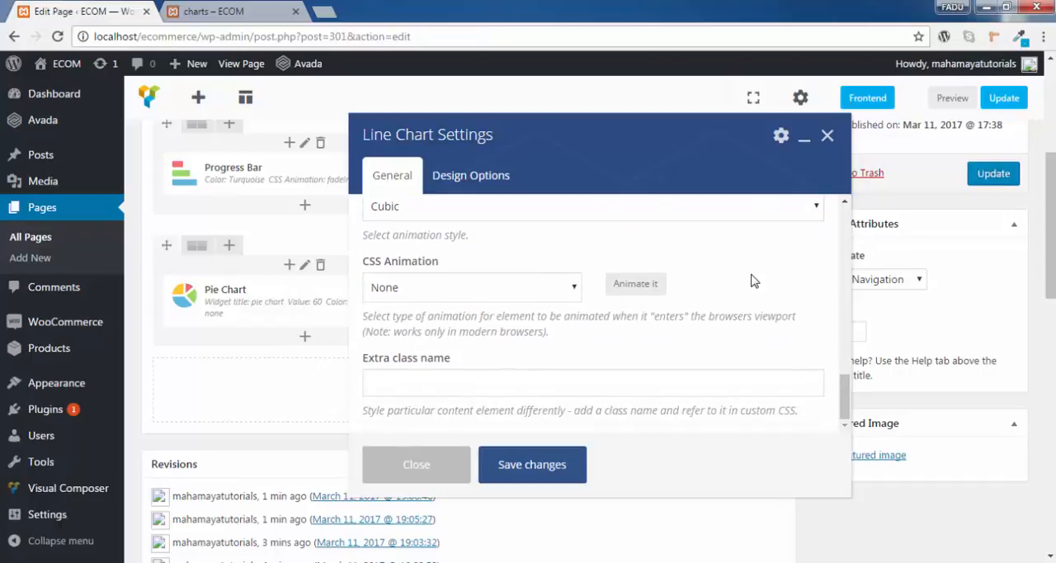
scroll(543, 347, down, 2)
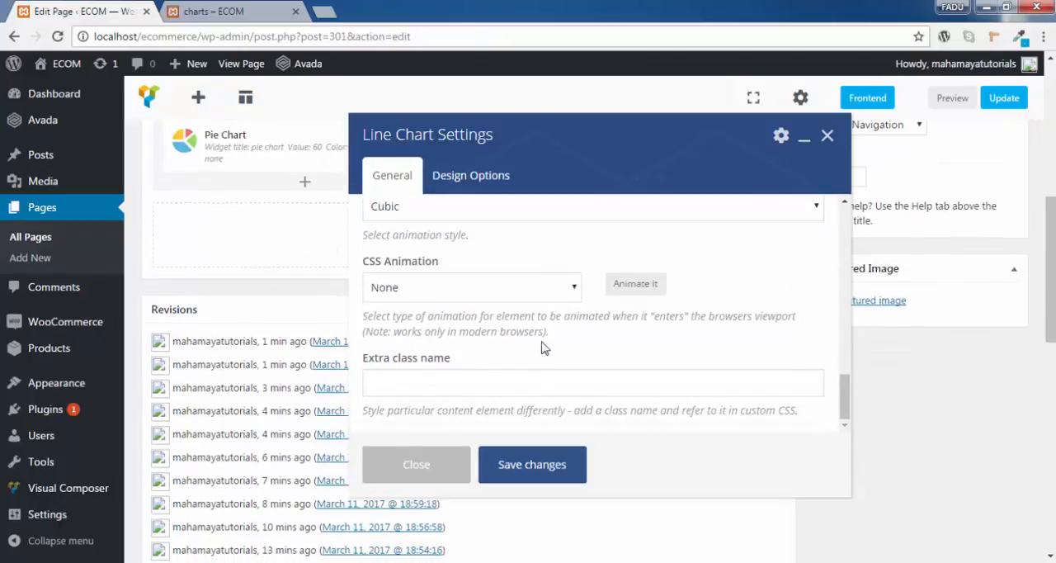
- Save the Line Chart settings, update the page and reload the charts preview page
click(532, 465)
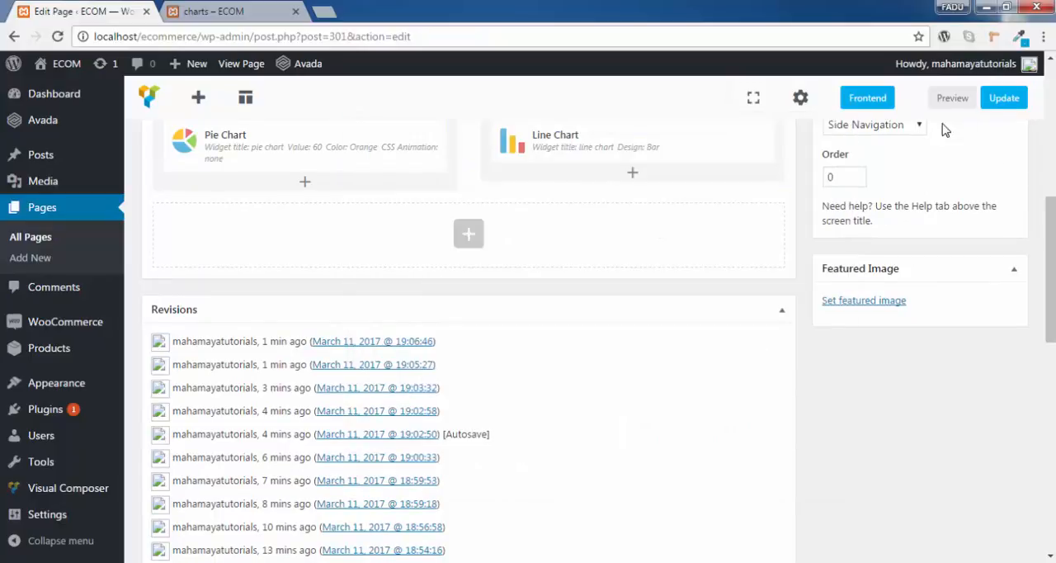
click(1004, 99)
click(218, 10)
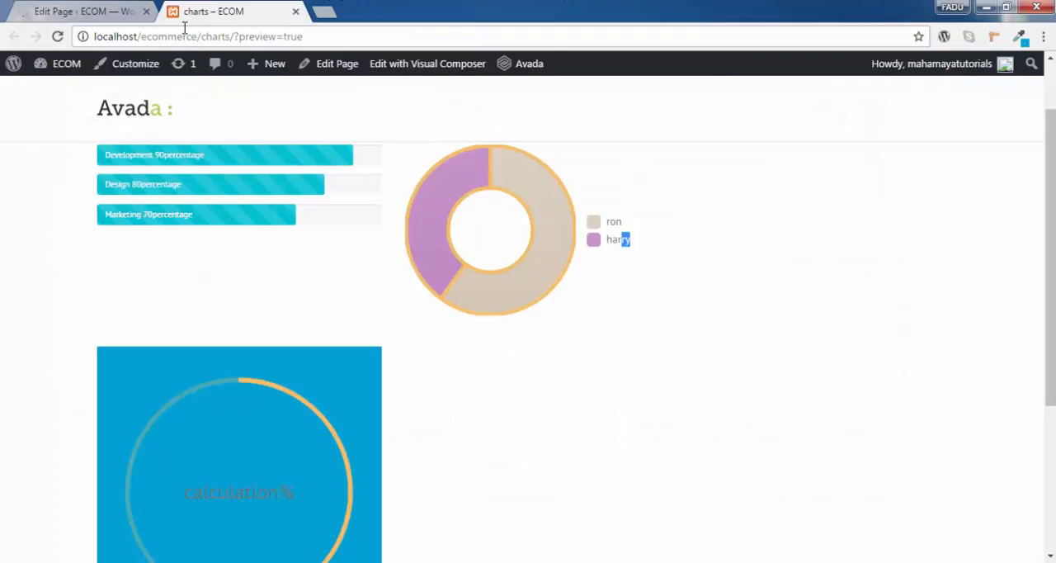
click(58, 37)
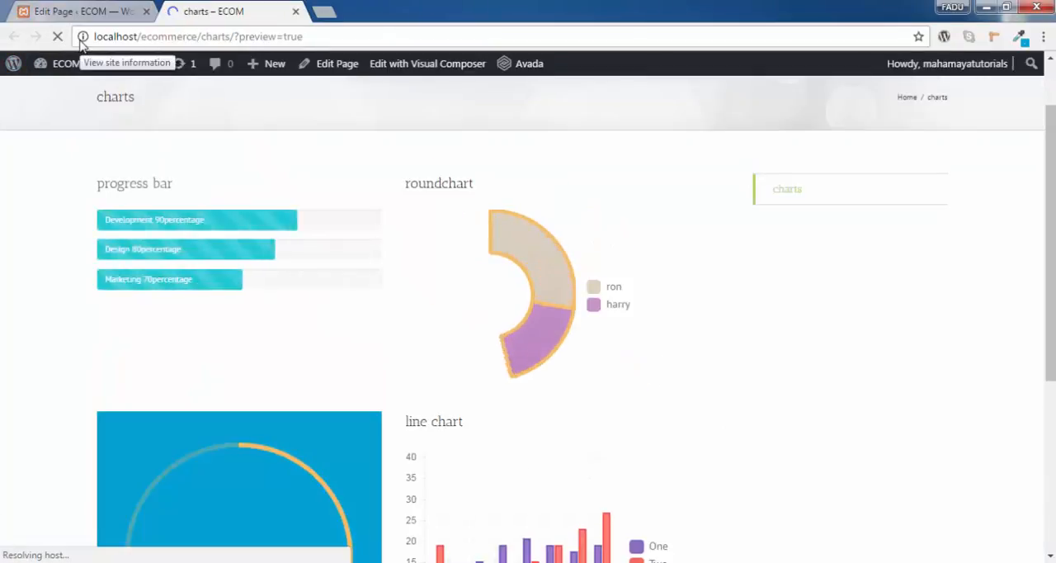
- Examine the line chart's bars, monthly hover values and legend entries on the preview page
scroll(457, 259, down, 3)
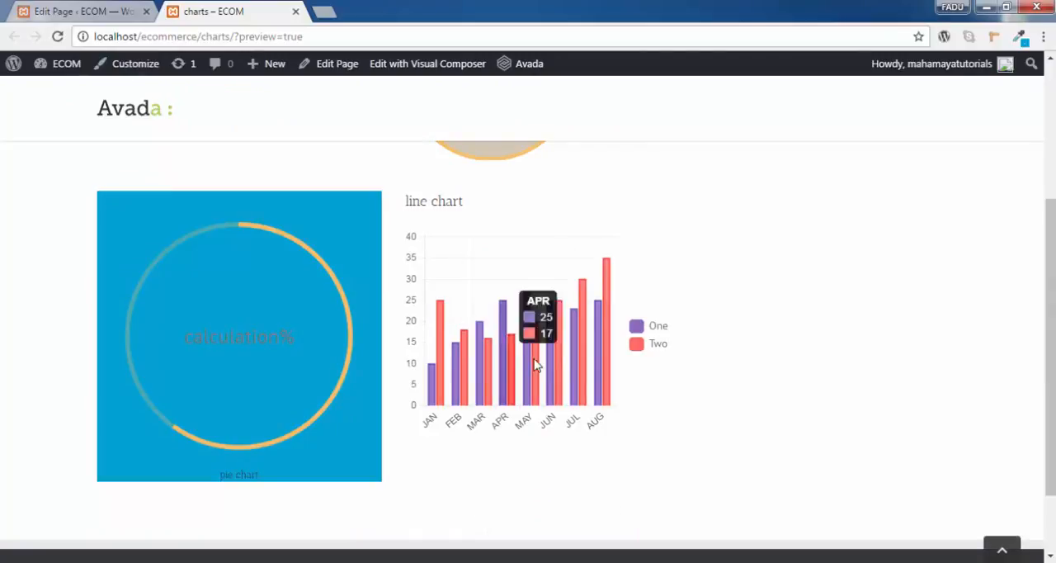
click(58, 36)
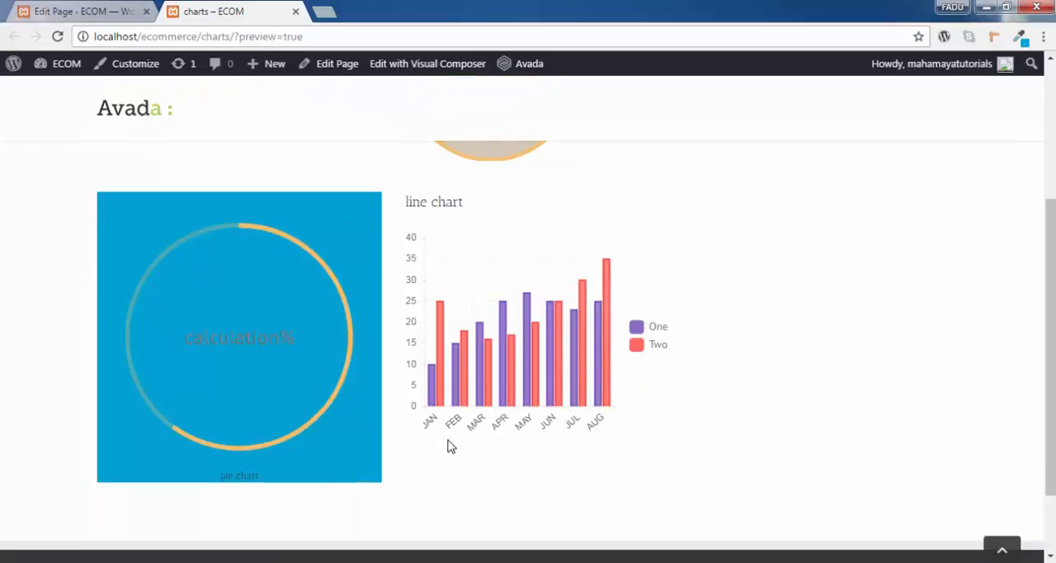
mouse_move(436, 402)
drag(674, 334, 638, 323)
drag(682, 351, 649, 324)
click(710, 347)
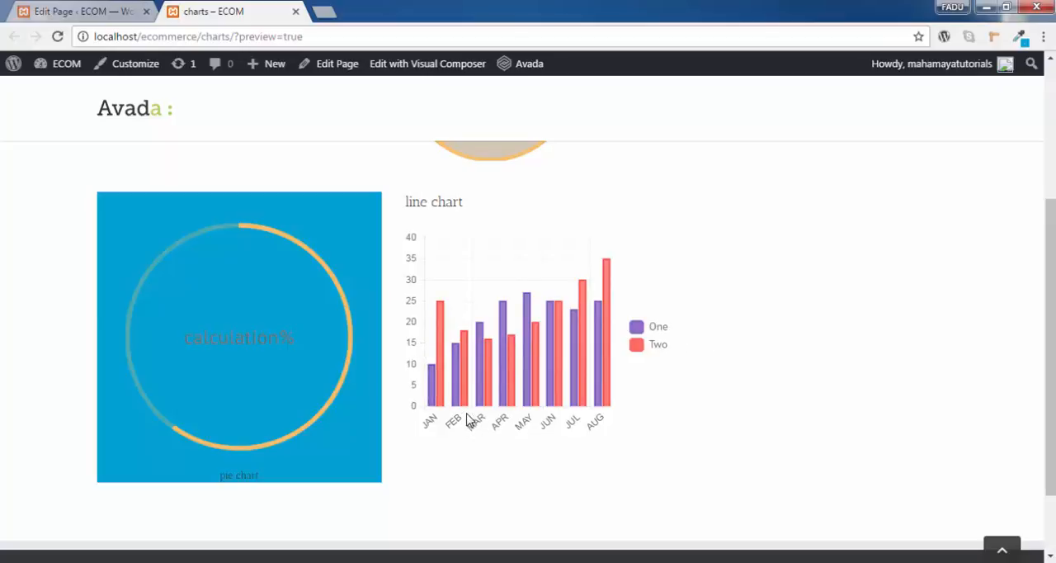
mouse_move(464, 339)
scroll(772, 411, up, 3)
scroll(761, 412, down, 4)
scroll(761, 413, up, 2)
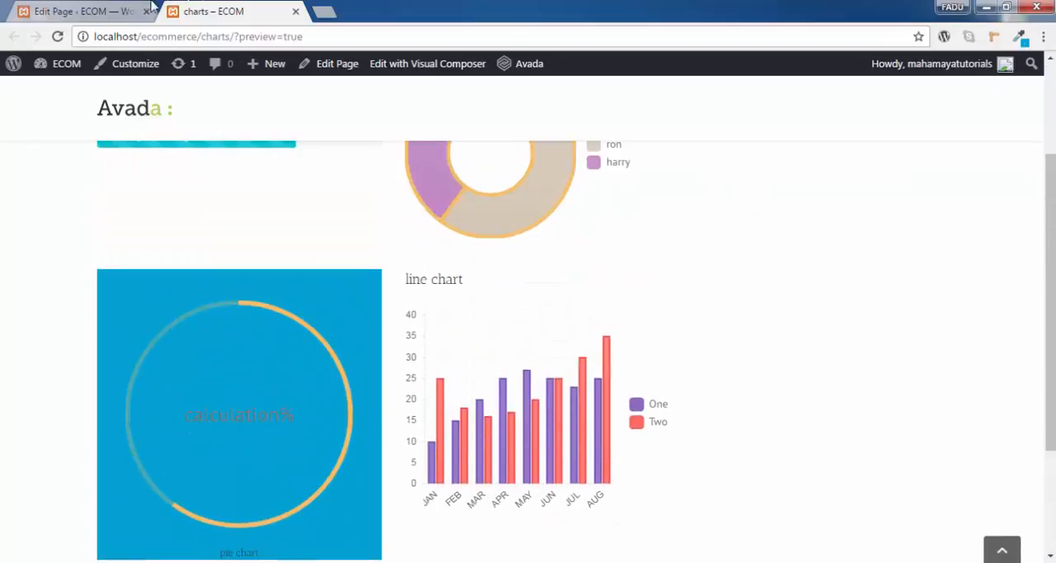
- Set the CSS animation of the Line Chart element to bounceIn
click(153, 9)
scroll(548, 309, down, 6)
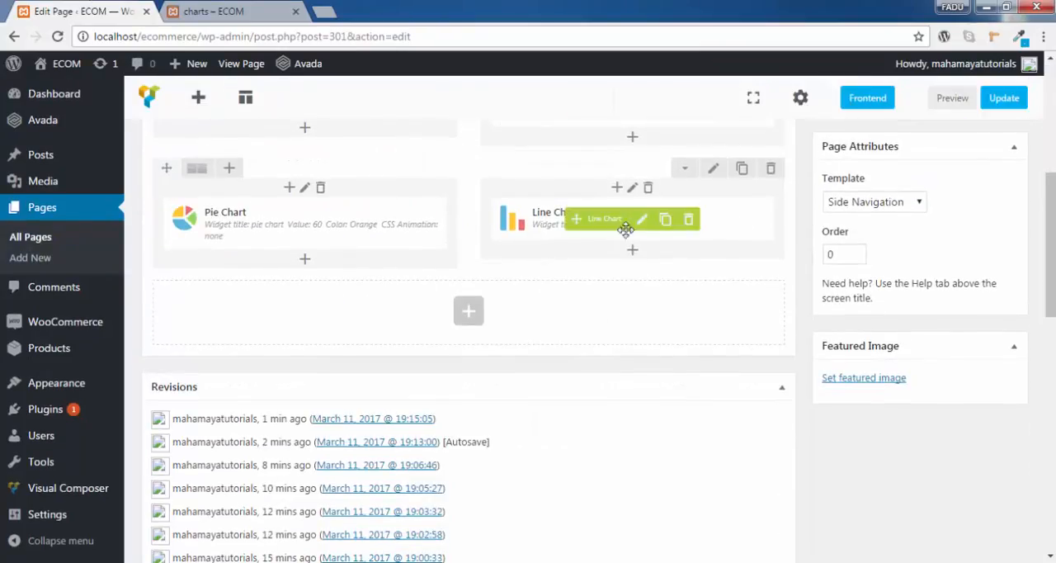
click(643, 219)
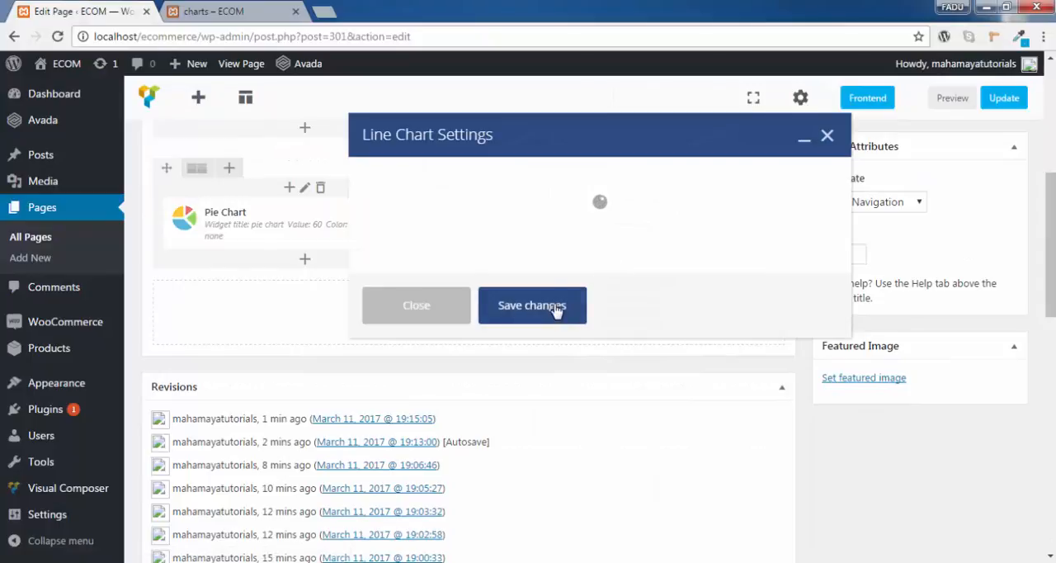
scroll(554, 307, down, 10)
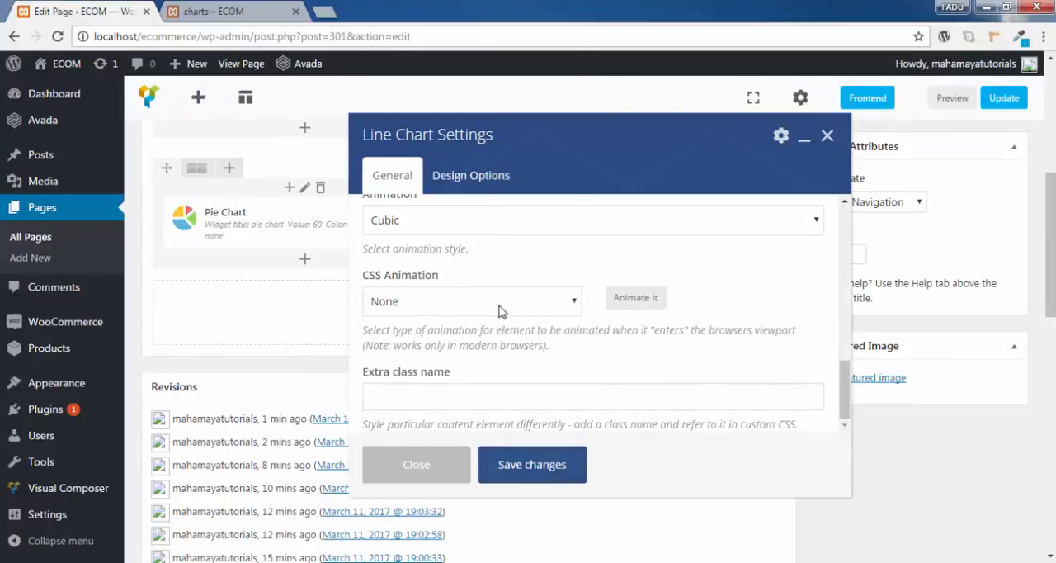
click(496, 304)
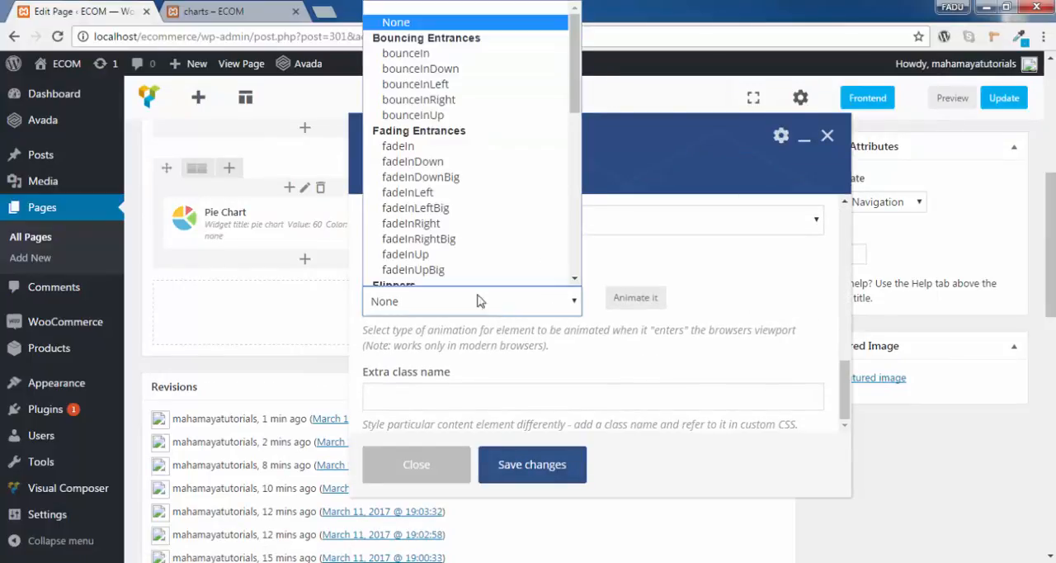
click(441, 54)
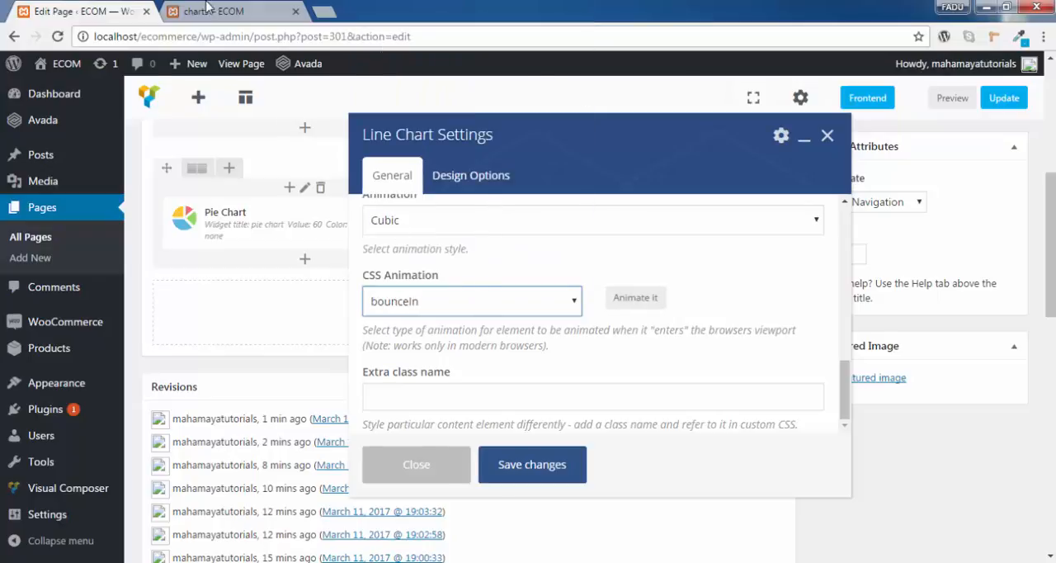
- Save the bounceIn animation setting, update the page and check the line chart on the reloaded charts preview
click(208, 10)
mouse_move(585, 425)
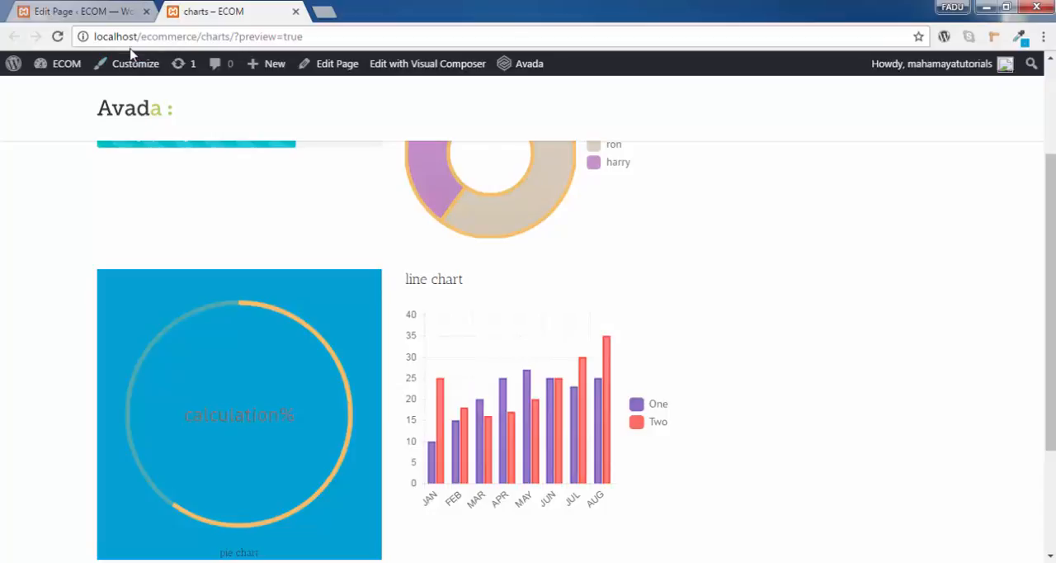
click(91, 11)
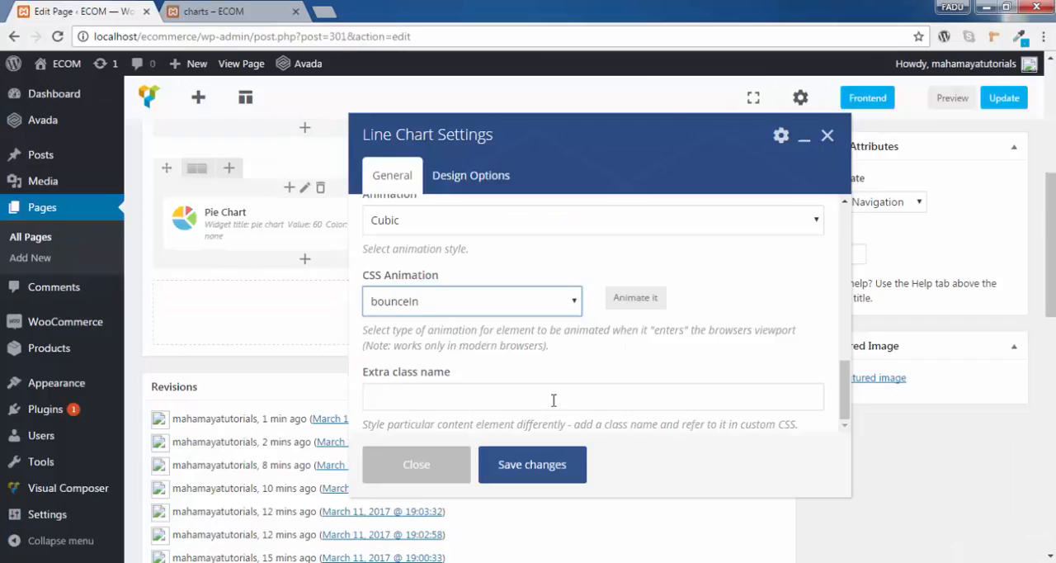
click(565, 467)
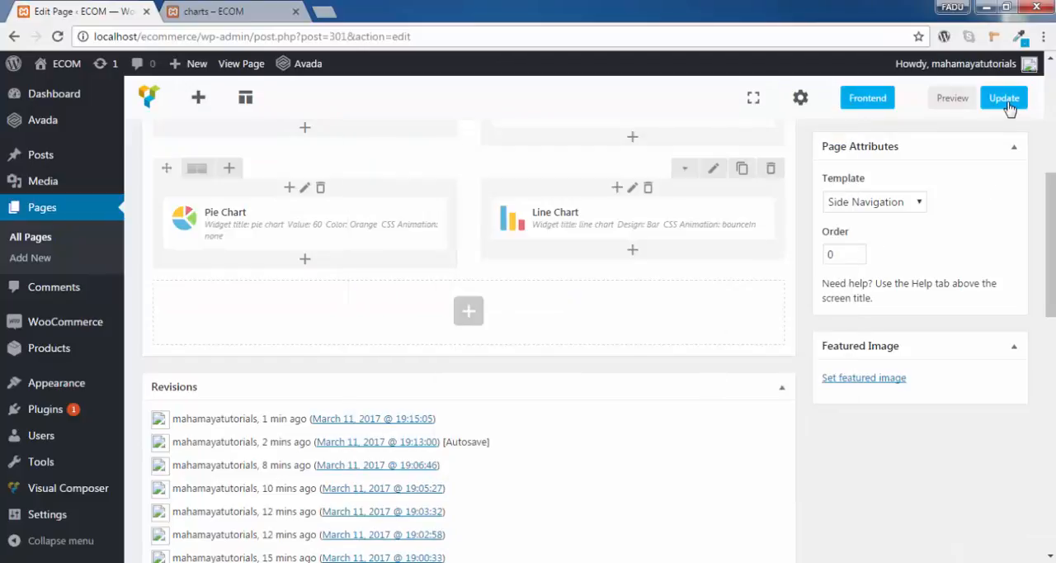
click(1006, 106)
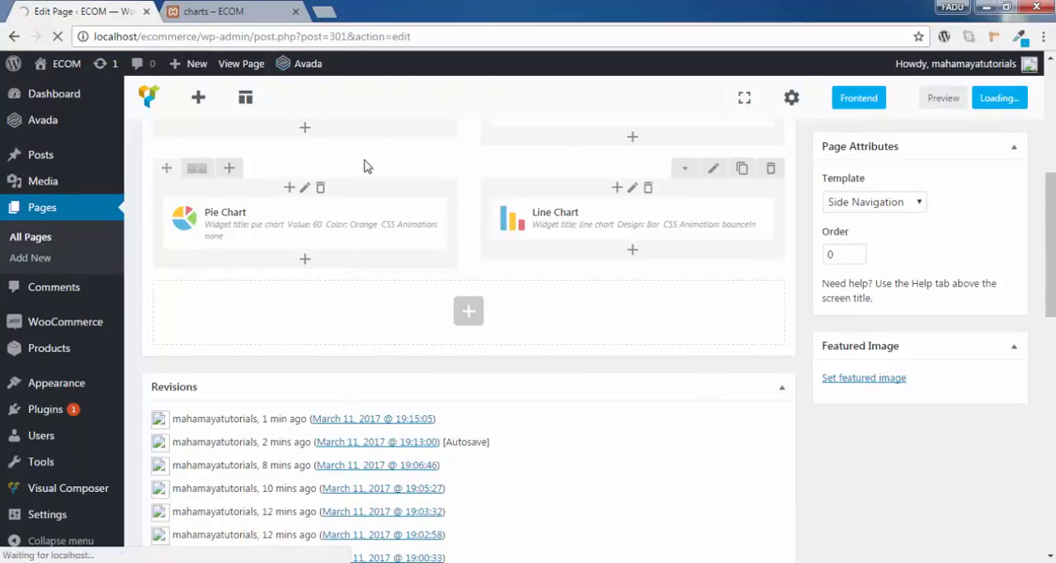
click(220, 11)
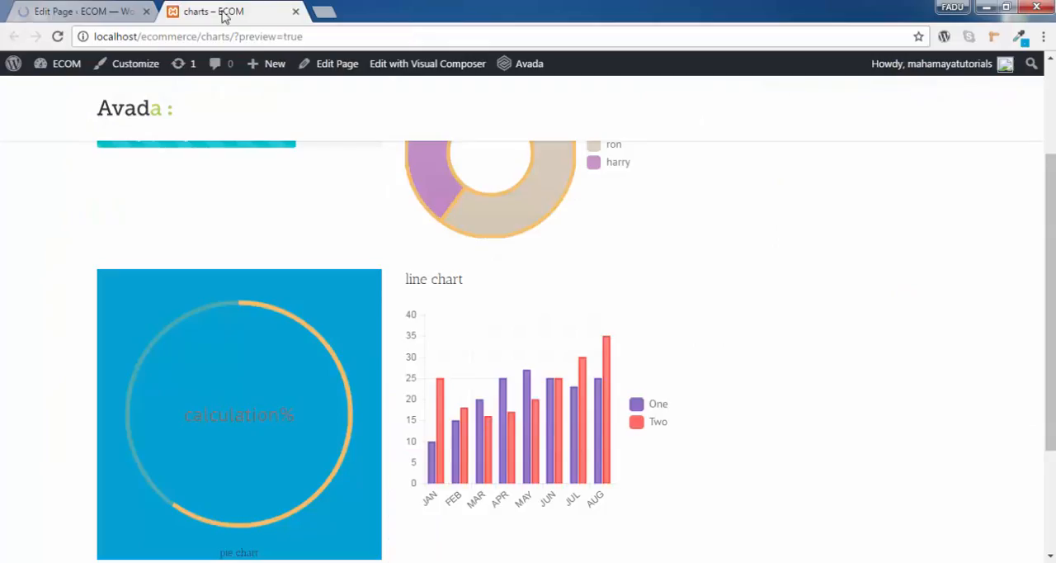
click(57, 36)
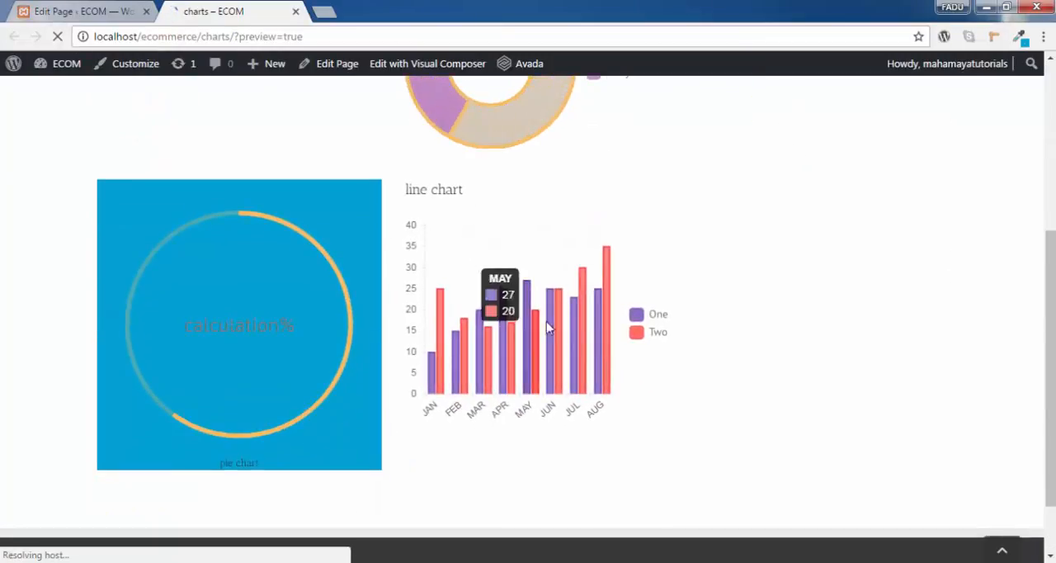
scroll(723, 314, up, 1)
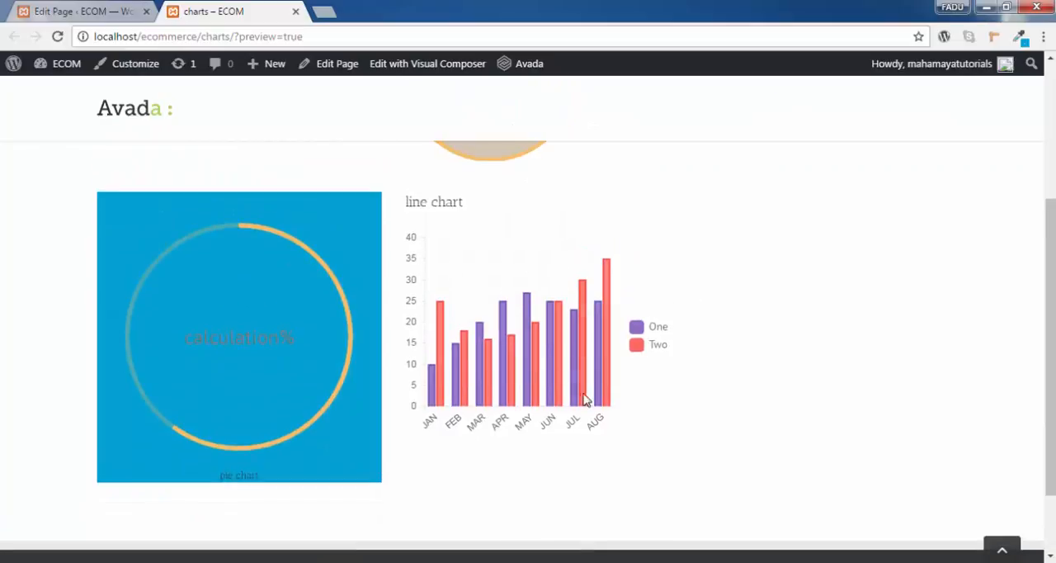
scroll(739, 281, up, 4)
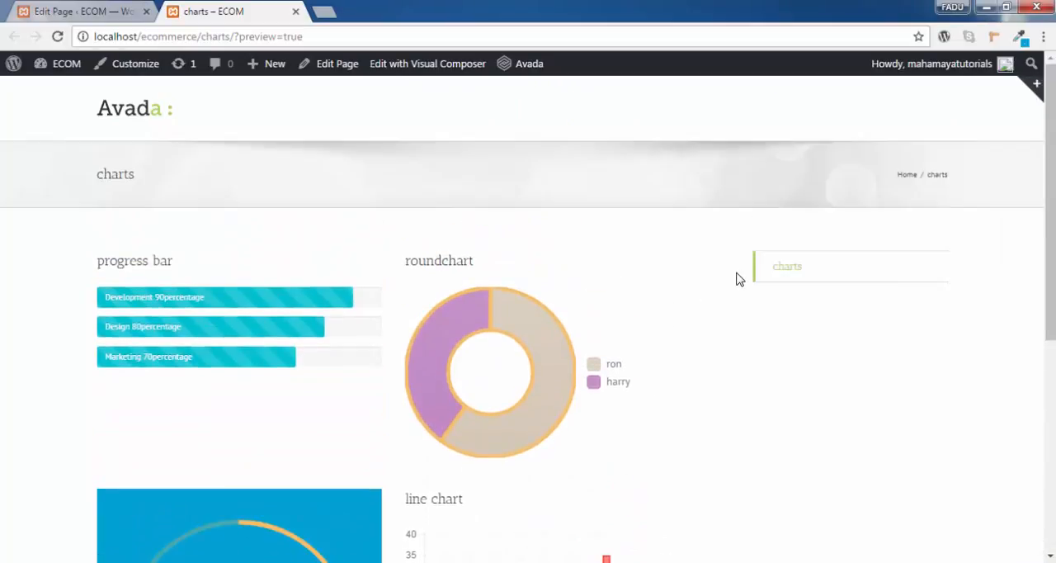
- Review the Line Chart's design options for CSS box, border, background and box controls, and close the settings by saving them
click(49, 6)
scroll(691, 238, down, 3)
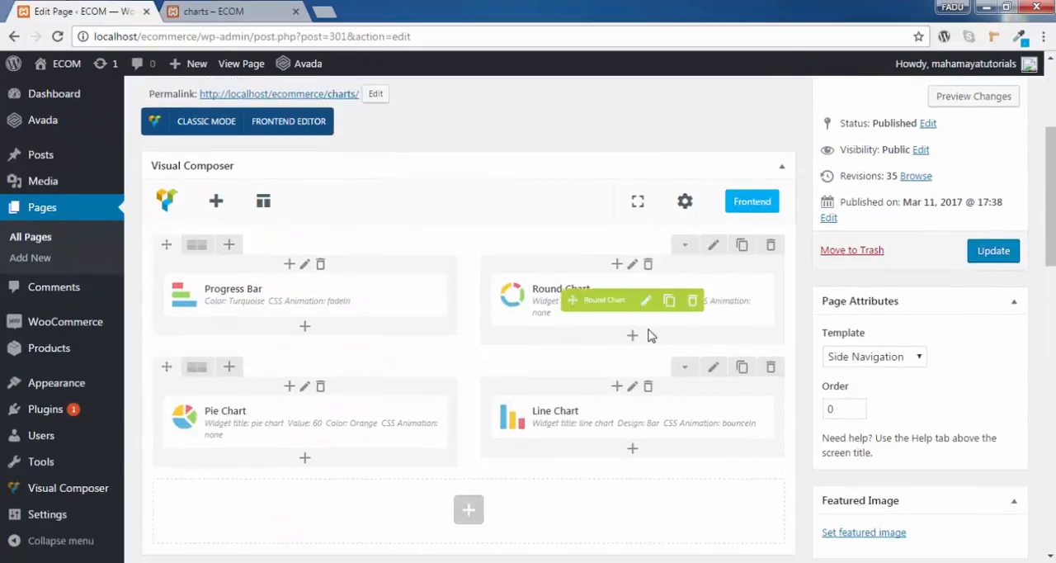
click(644, 421)
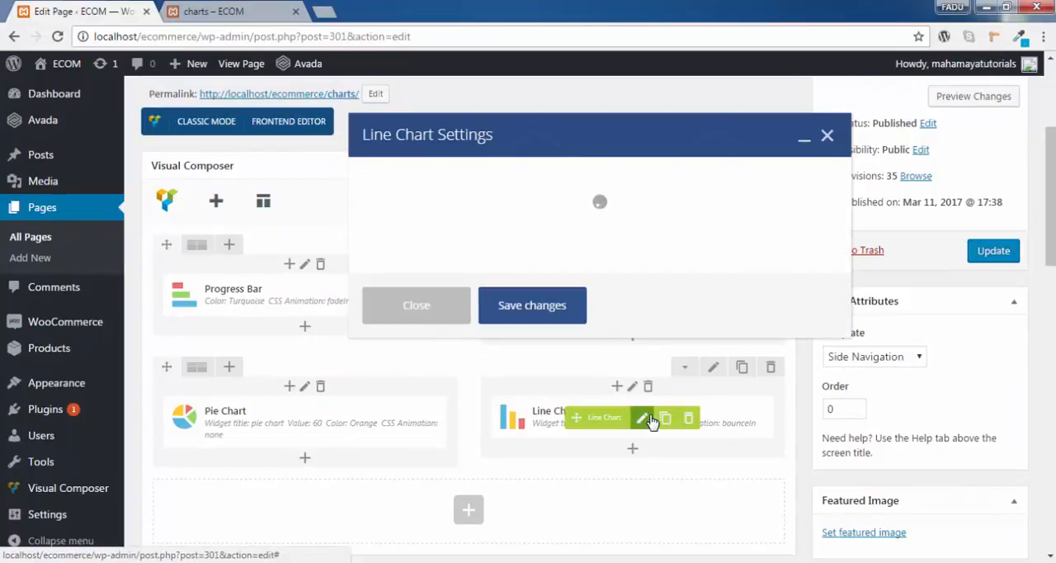
click(477, 178)
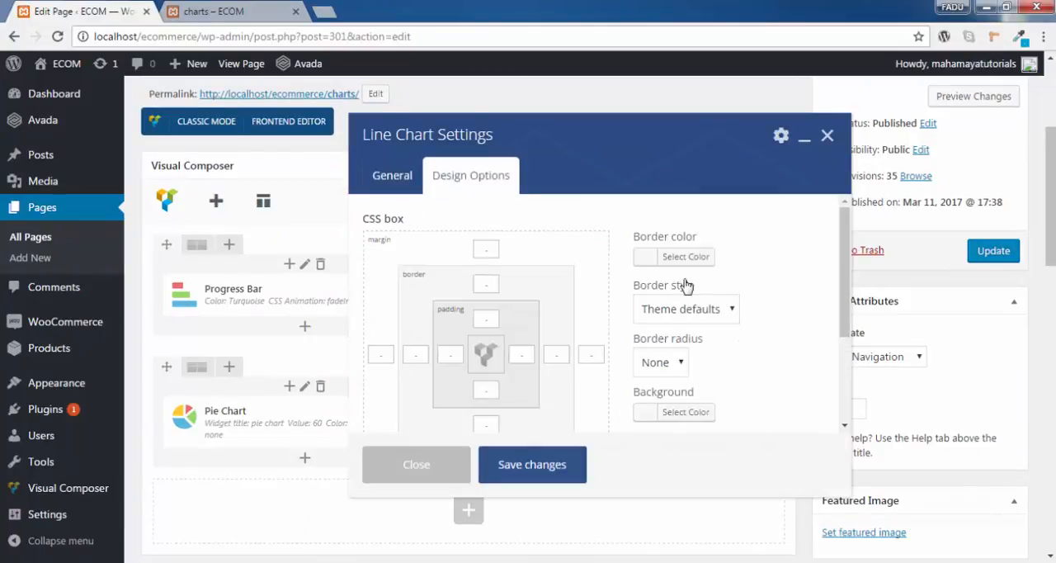
scroll(625, 302, down, 1)
scroll(674, 332, up, 1)
scroll(685, 334, down, 1)
scroll(702, 364, down, 1)
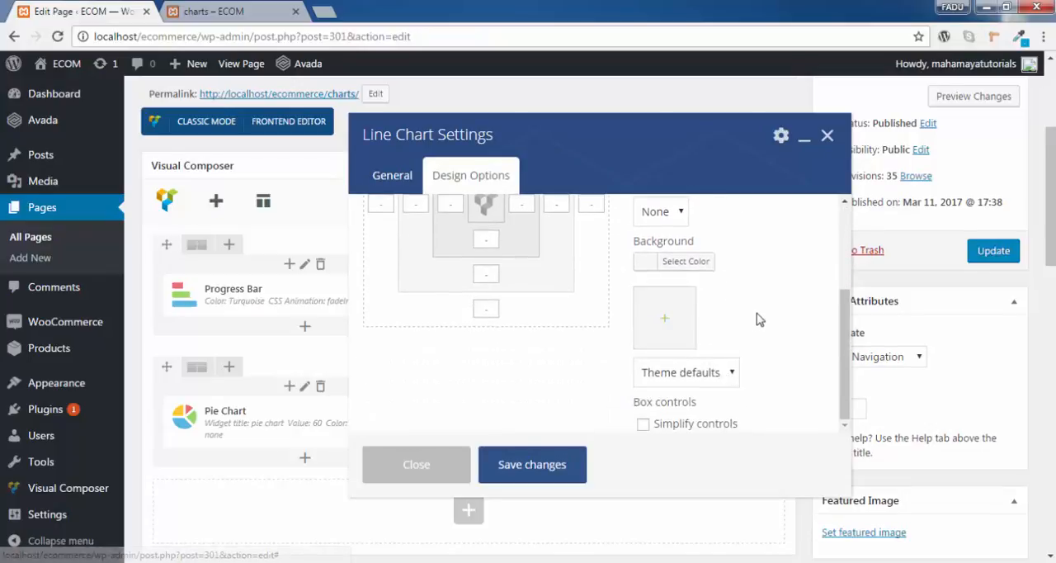
scroll(726, 331, down, 2)
scroll(701, 347, up, 2)
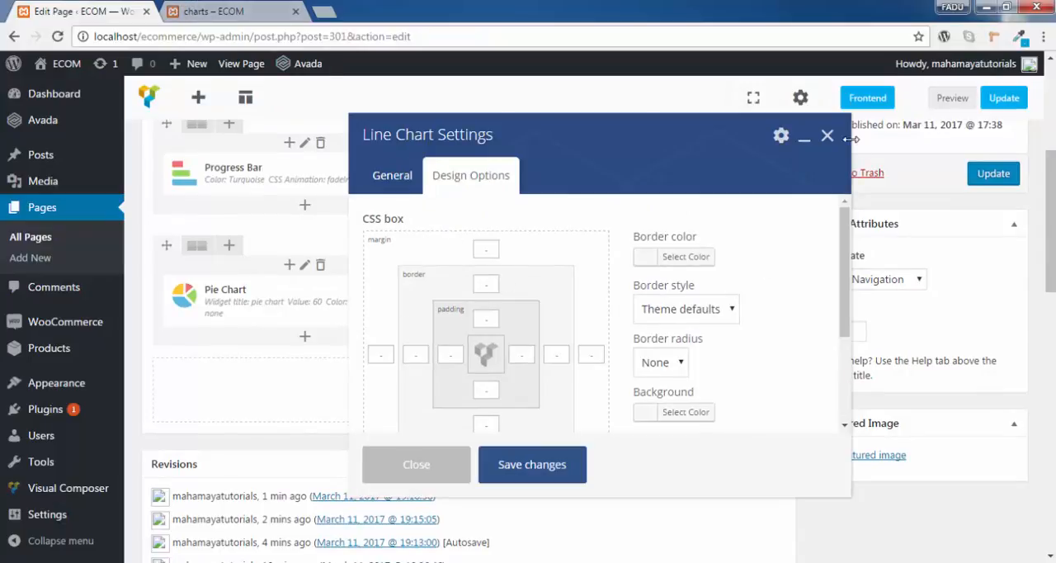
click(531, 468)
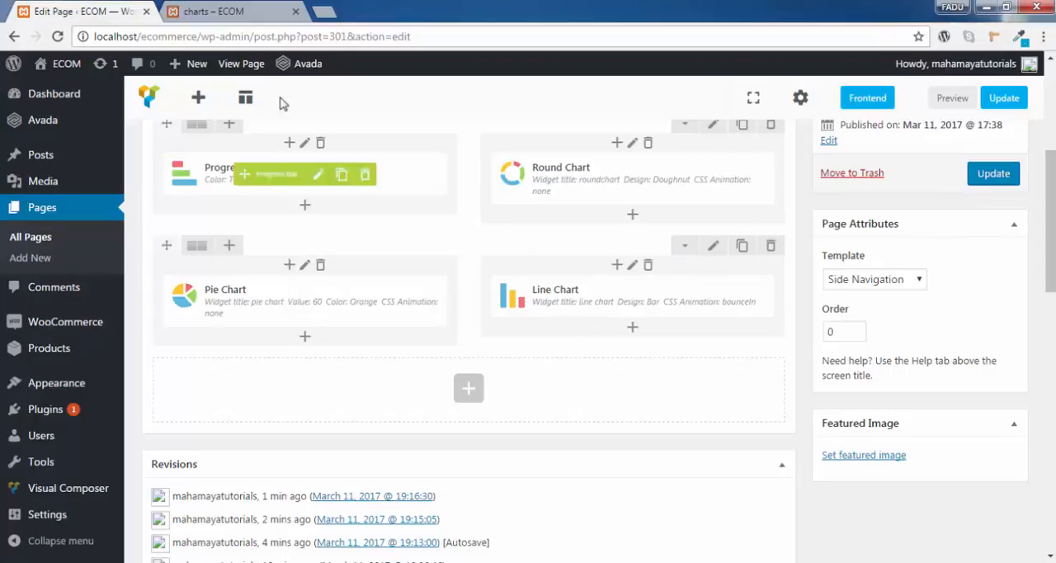
- Change the design of the Line Chart element to Line
click(234, 12)
click(98, 8)
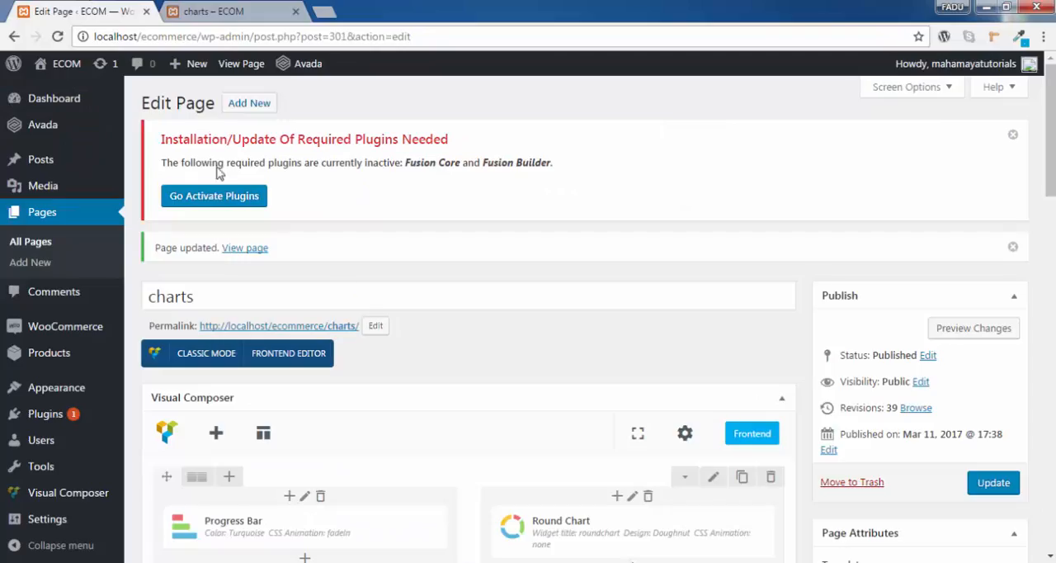
scroll(217, 170, down, 6)
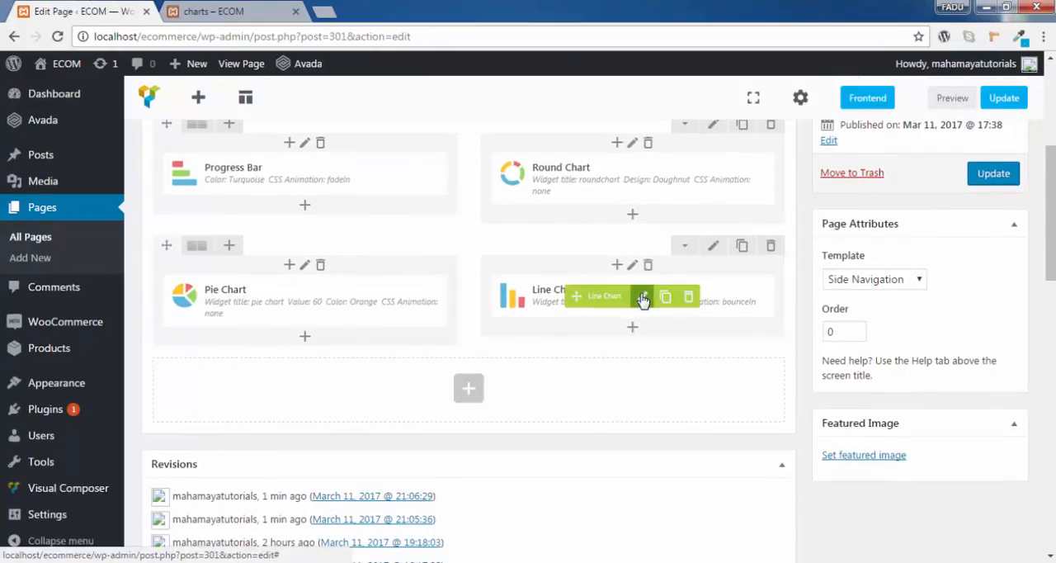
click(644, 296)
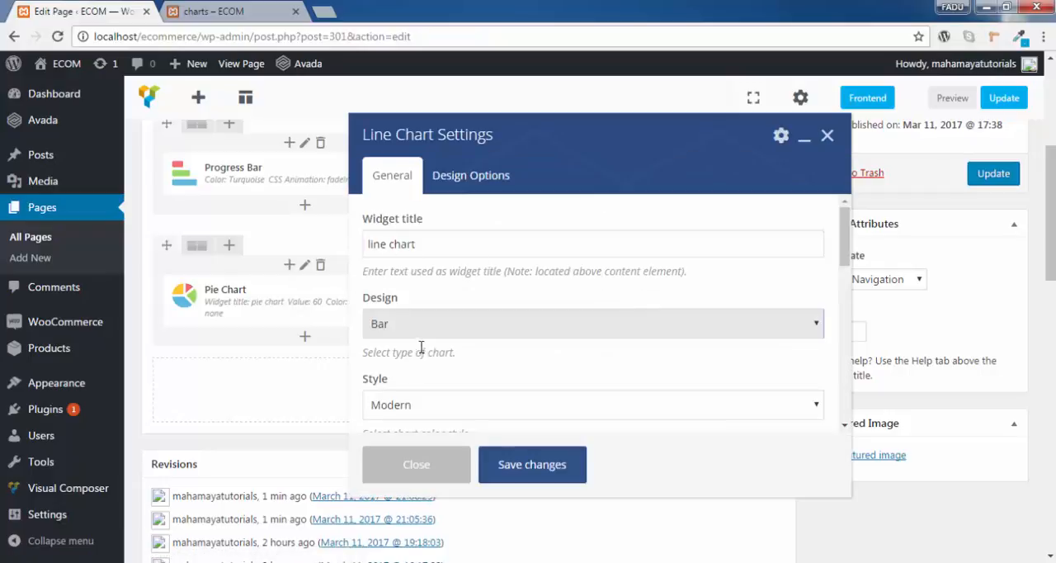
click(414, 332)
click(417, 350)
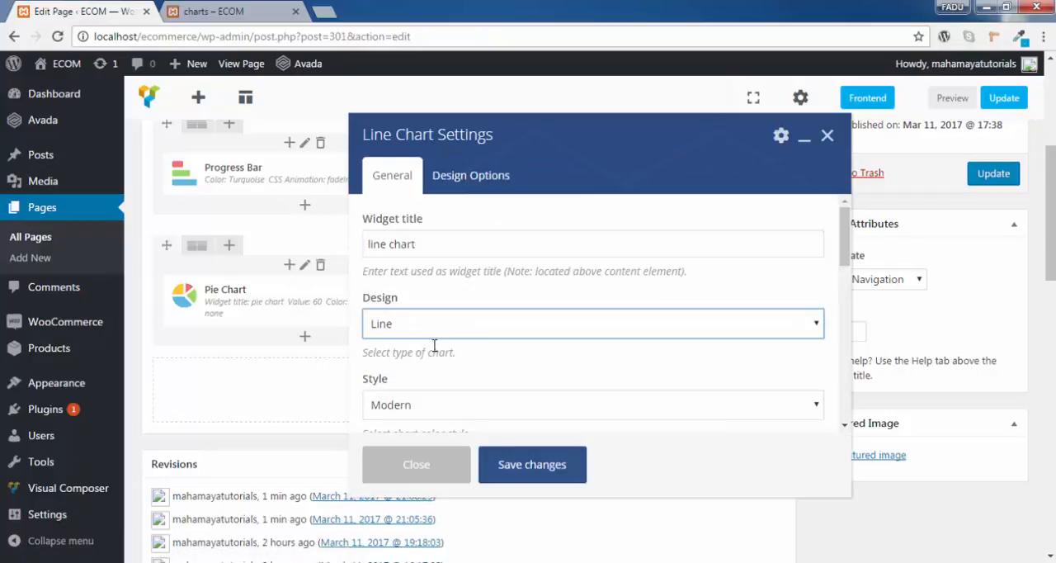
scroll(523, 361, down, 2)
scroll(549, 408, down, 5)
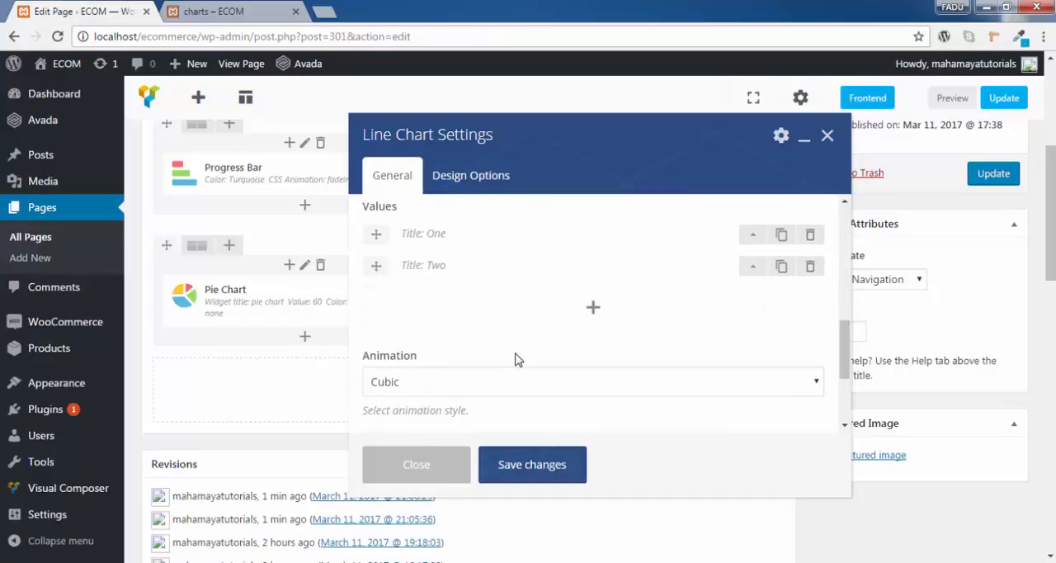
scroll(515, 355, down, 3)
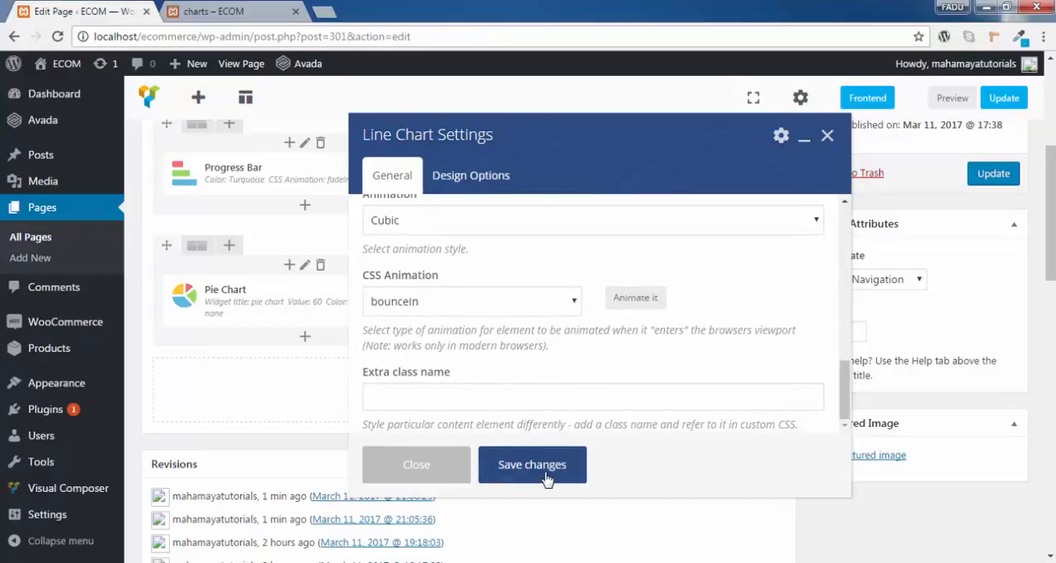
- Save the Line Chart's new design, update the page and reload the charts preview page
click(545, 465)
click(974, 175)
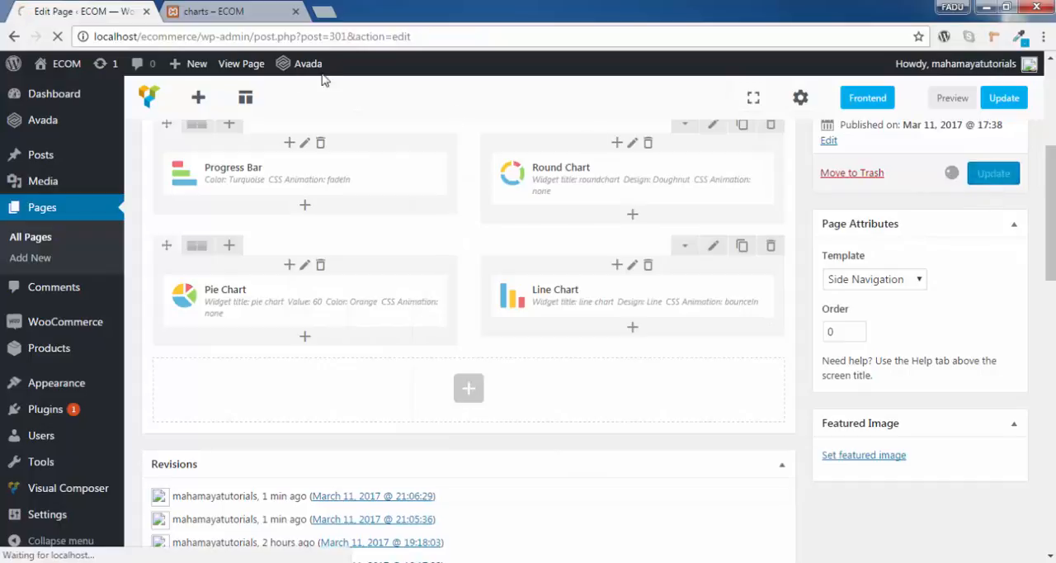
click(212, 11)
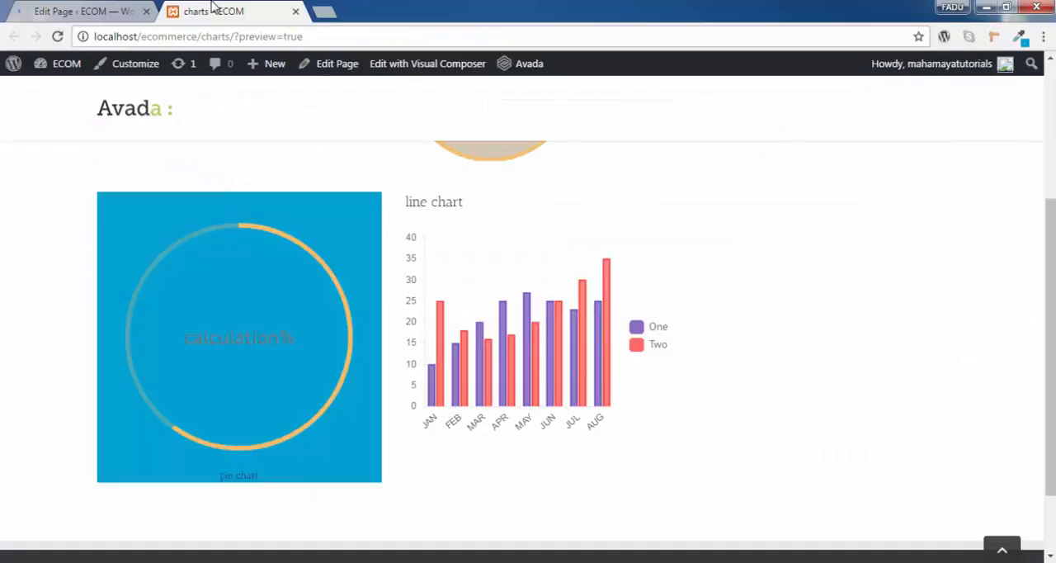
click(57, 38)
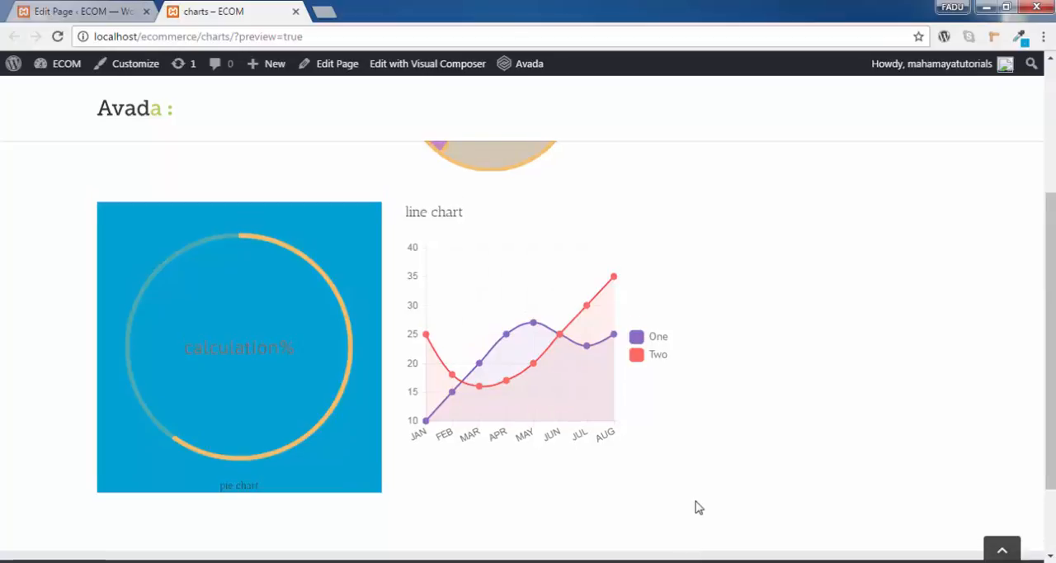
- Examine the line-design chart beside the pie chart on the preview page
scroll(695, 504, up, 3)
scroll(696, 504, down, 3)
scroll(696, 504, up, 4)
scroll(695, 504, down, 4)
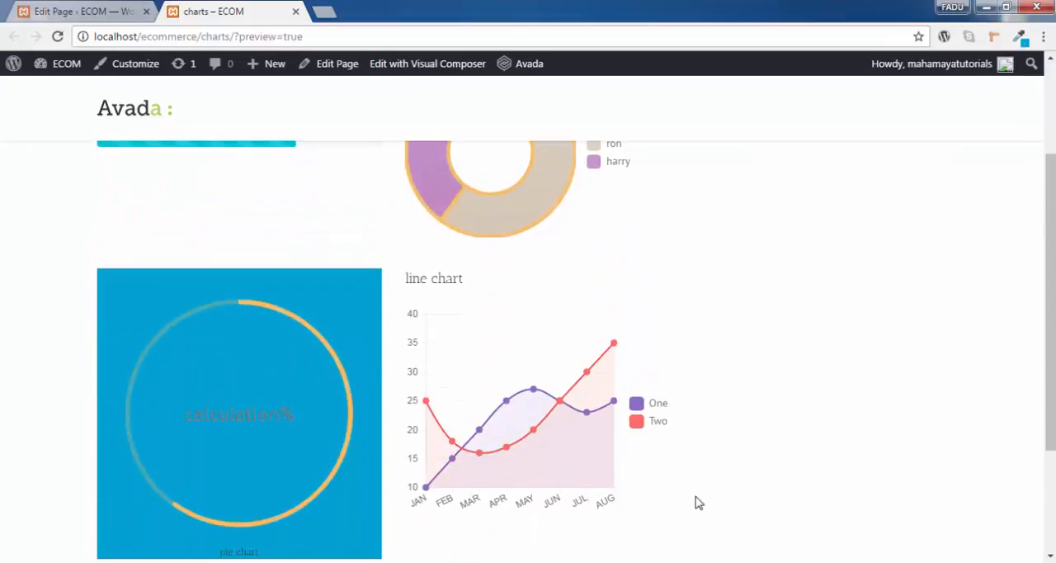
scroll(699, 502, down, 1)
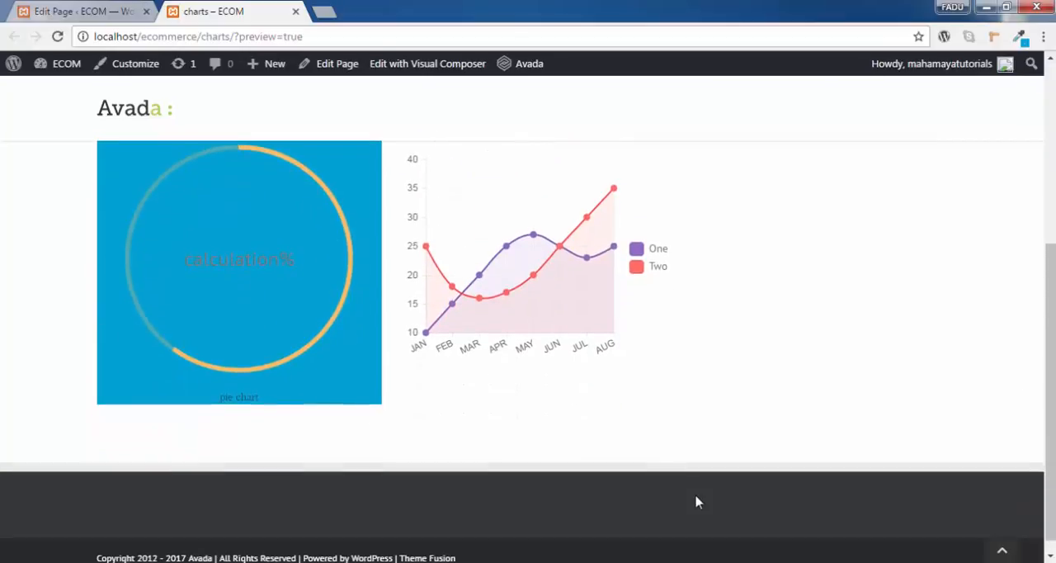